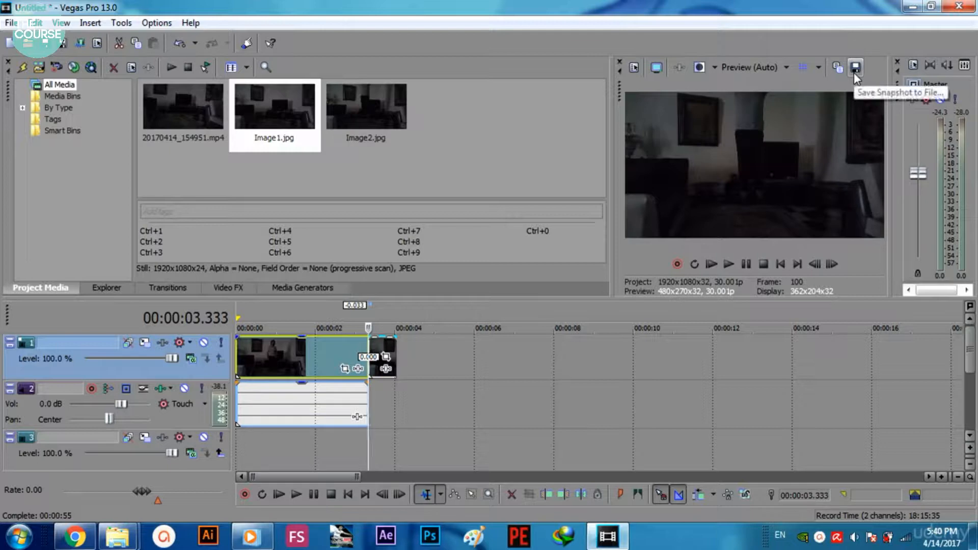
Place the Image2.jpg still at about 6 seconds and the Image1.jpg still at about 12.4 seconds on video track 1
left_click(360, 120)
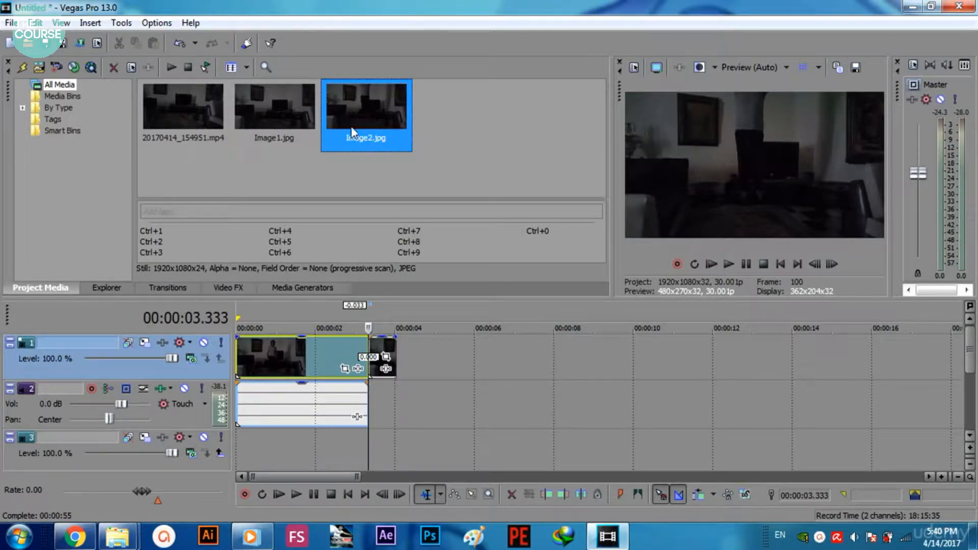
left_click_drag(345, 119, 481, 372)
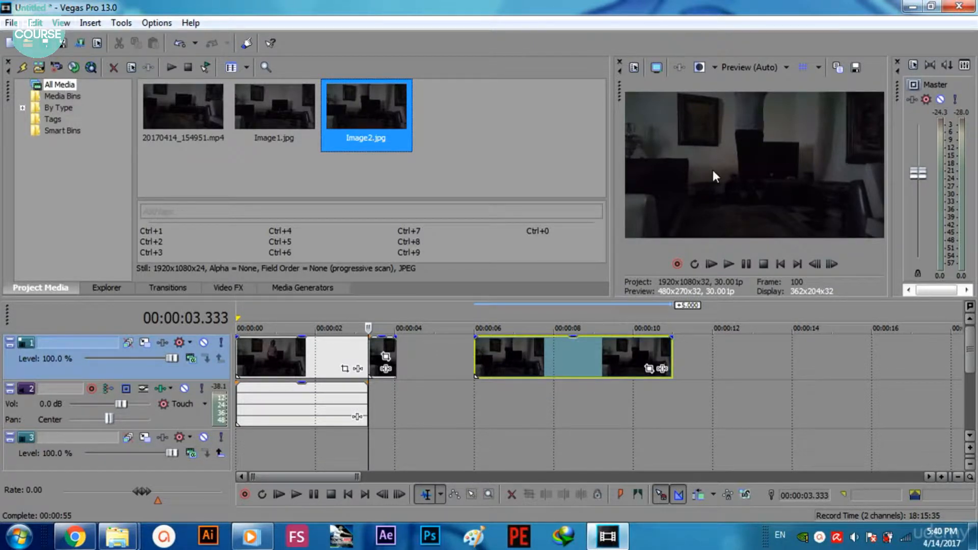
left_click(270, 120)
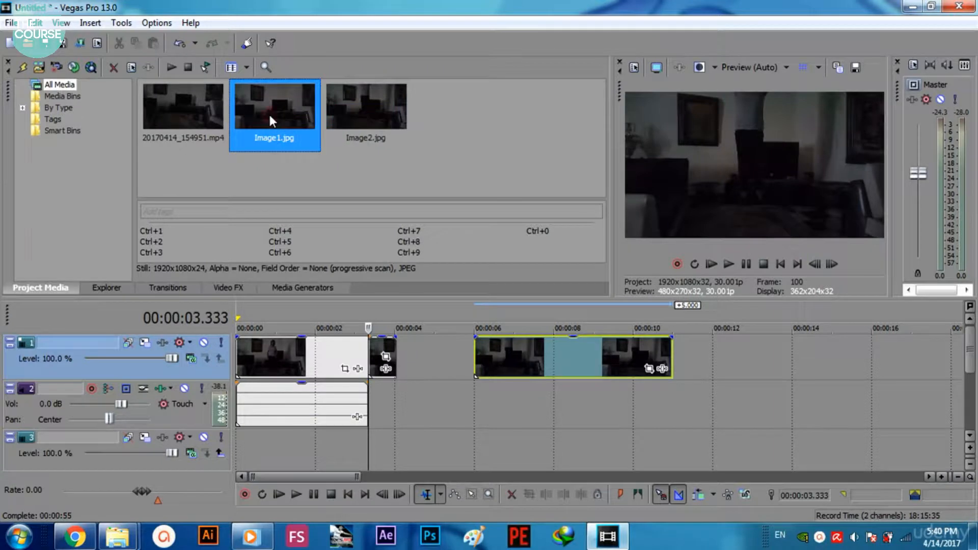
left_click_drag(270, 117, 736, 354)
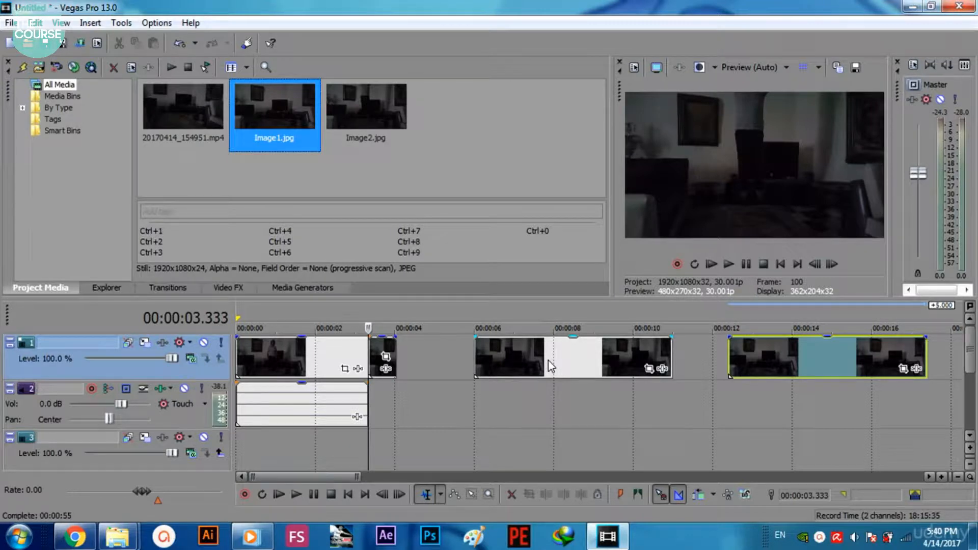
Move the short video fragment that follows the first clip about 1.7 seconds further along track 1
left_click(381, 349)
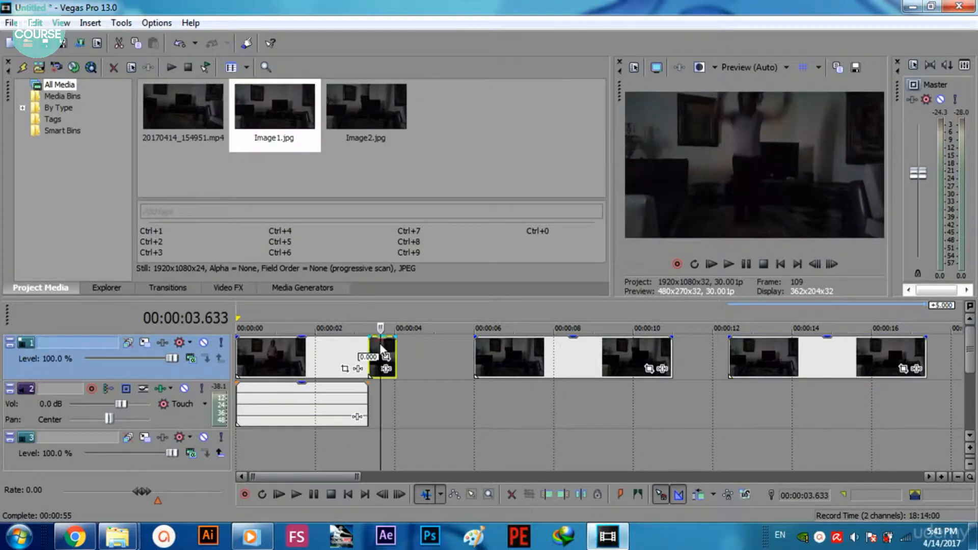
left_click(389, 349)
left_click(378, 349)
left_click(389, 349)
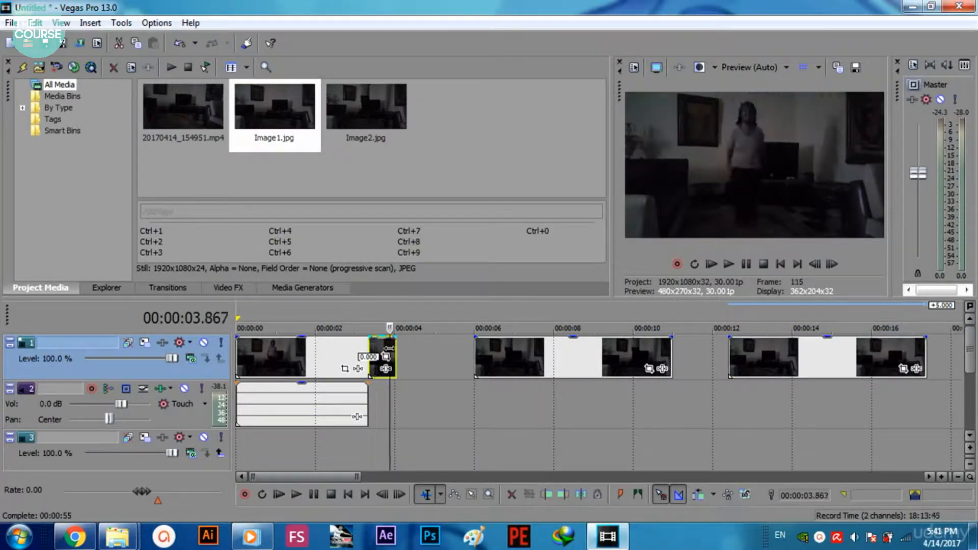
left_click_drag(389, 349, 455, 355)
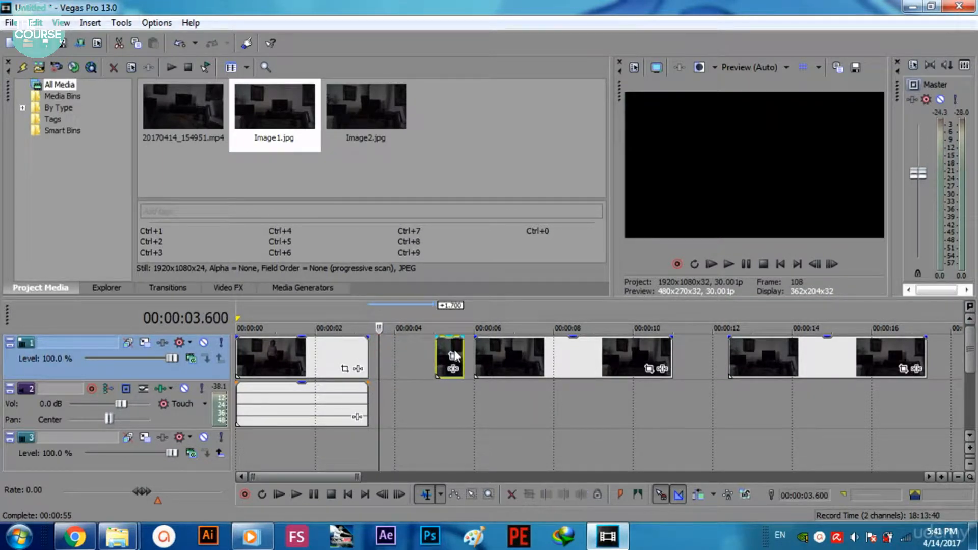
Trim the Image2 still to end at about 7.433 seconds and close it and the short fragment up behind the first clip
left_click(564, 356)
left_click(565, 356)
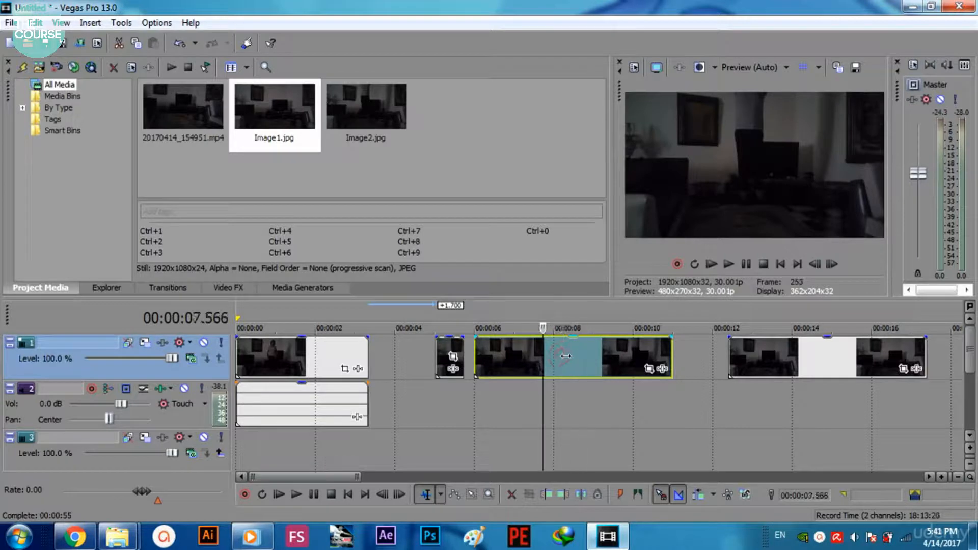
left_click_drag(566, 356, 531, 370)
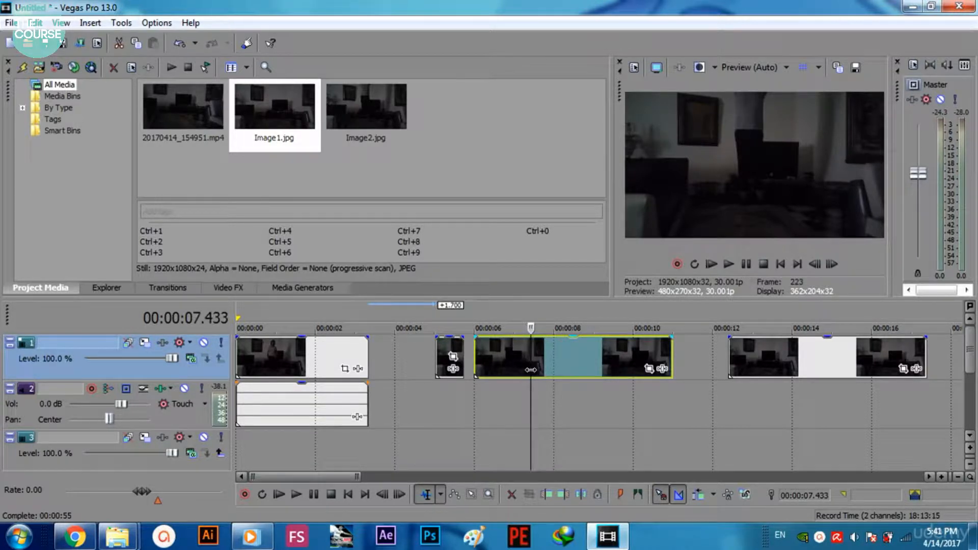
left_click(576, 371)
key("Delete")
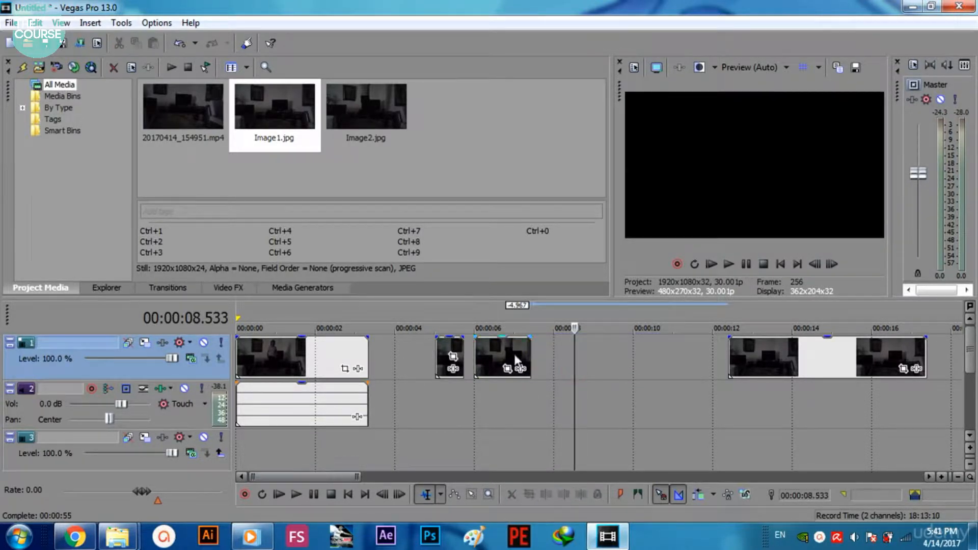
left_click_drag(499, 359, 440, 357)
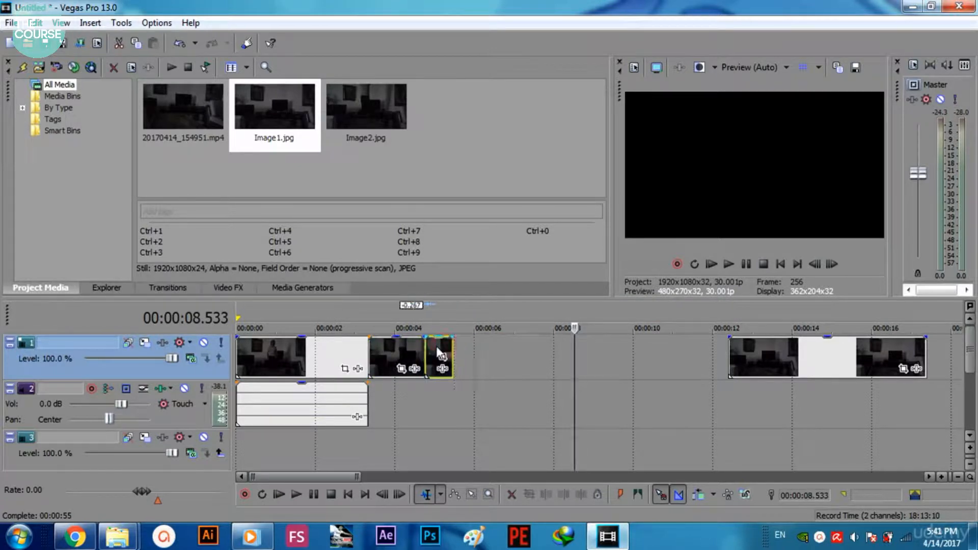
Move the Image1 still to track 3 beneath the Image2 still, split it at 4.767 seconds and delete the remainder
left_click(811, 366)
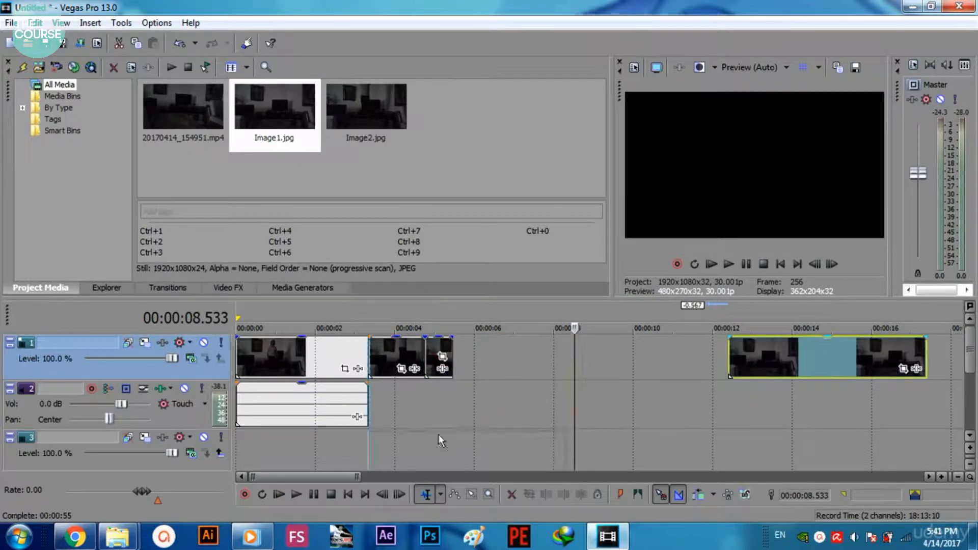
left_click_drag(438, 434, 448, 437)
left_click(427, 442)
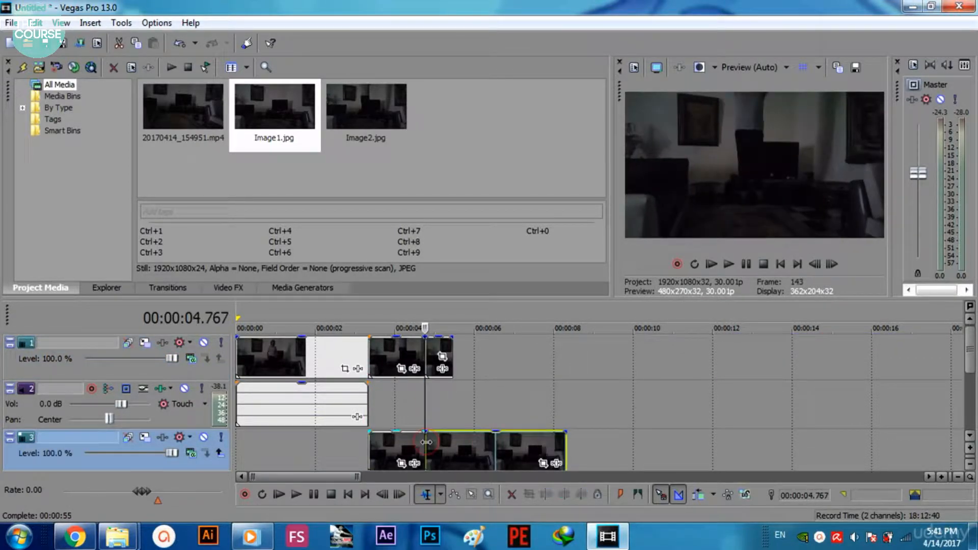
left_click(445, 445)
key("Delete")
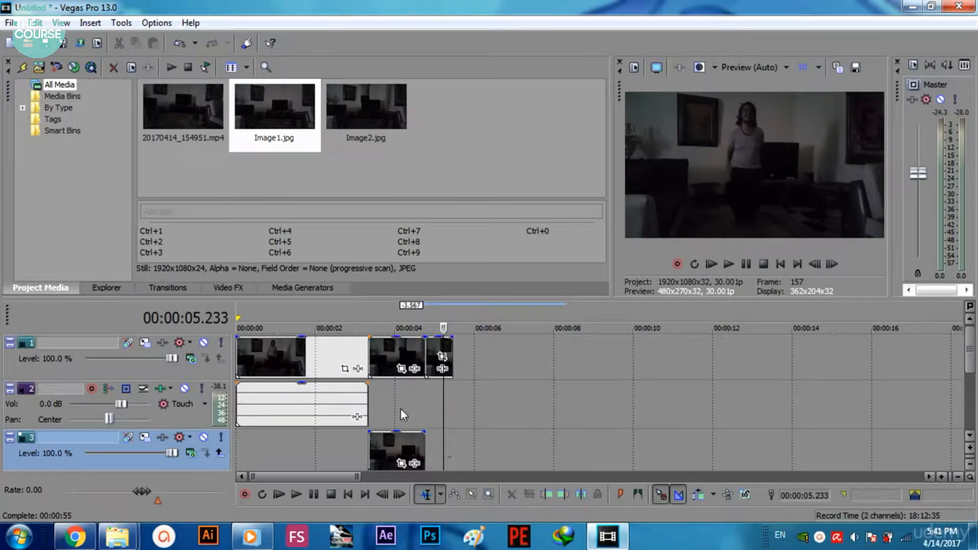
Open Event Pan/Crop for the Image2 still on track 1 and enable its mask
mouse_move(400, 408)
left_mouse_down()
mouse_move(409, 406)
mouse_move(379, 404)
mouse_move(396, 403)
left_mouse_up()
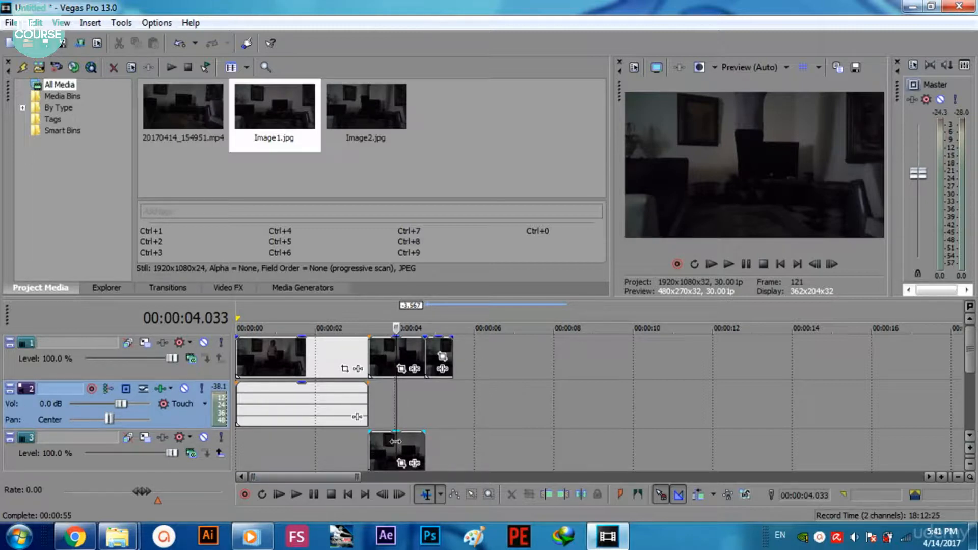
left_click(437, 358)
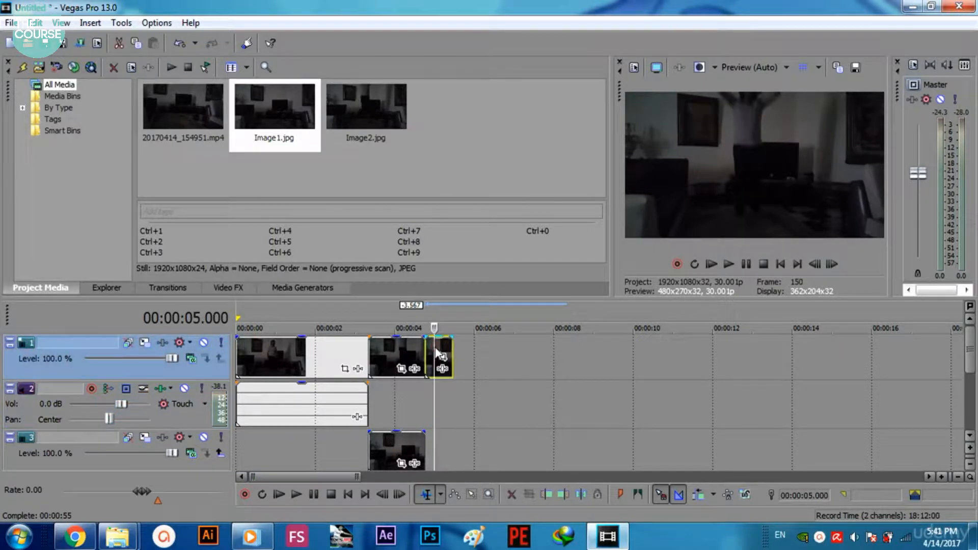
left_click_drag(395, 352, 390, 356)
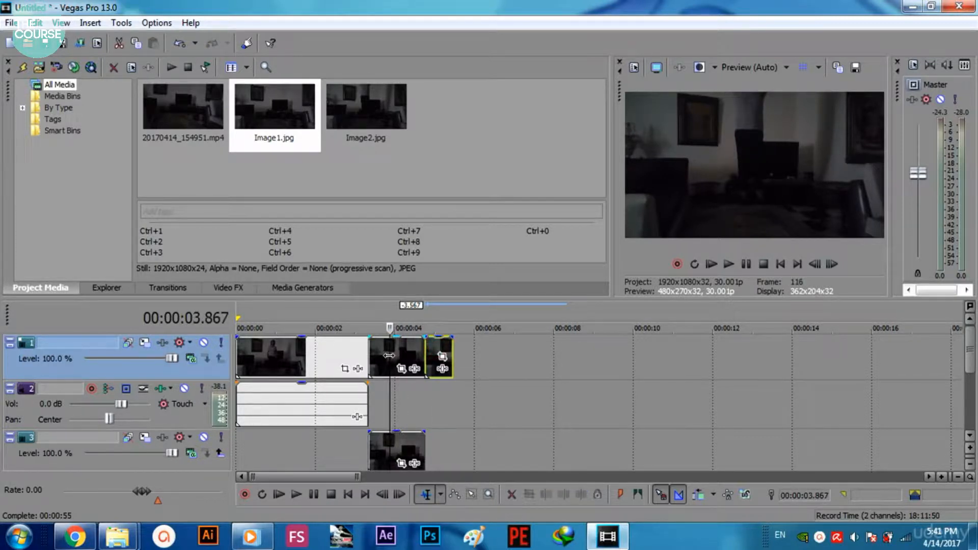
left_click(404, 370)
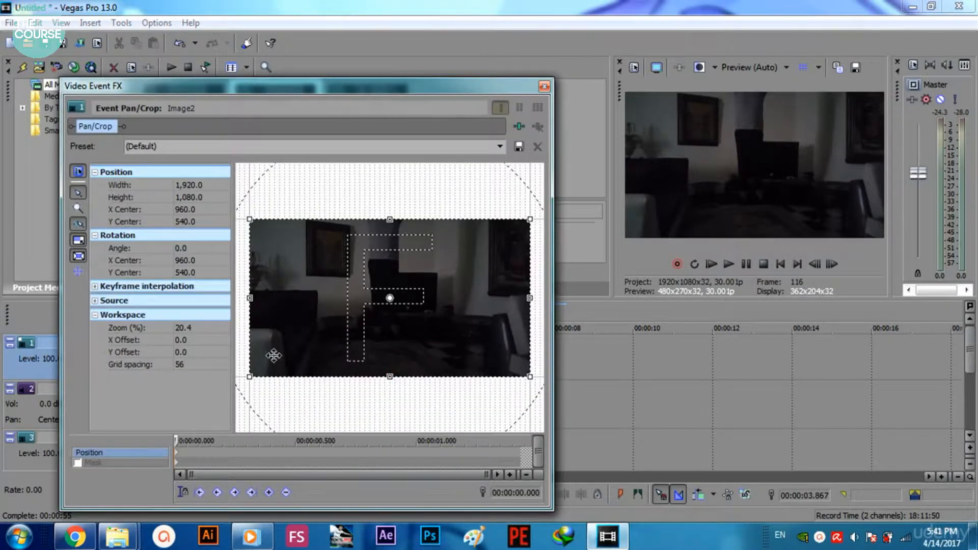
left_click(77, 464)
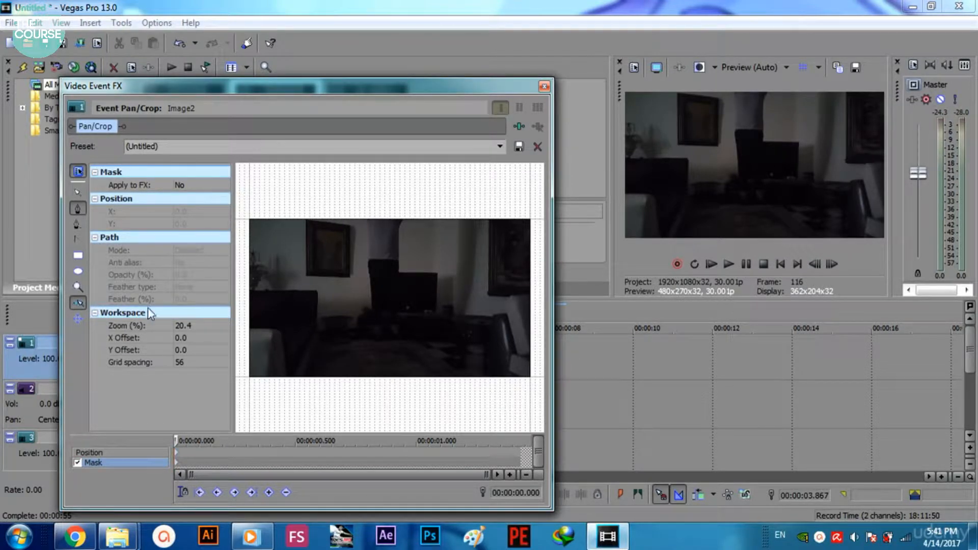
Draw a closed mask path around the standing figure's legs and body up to the top edge of the Image2 frame
left_click(184, 326)
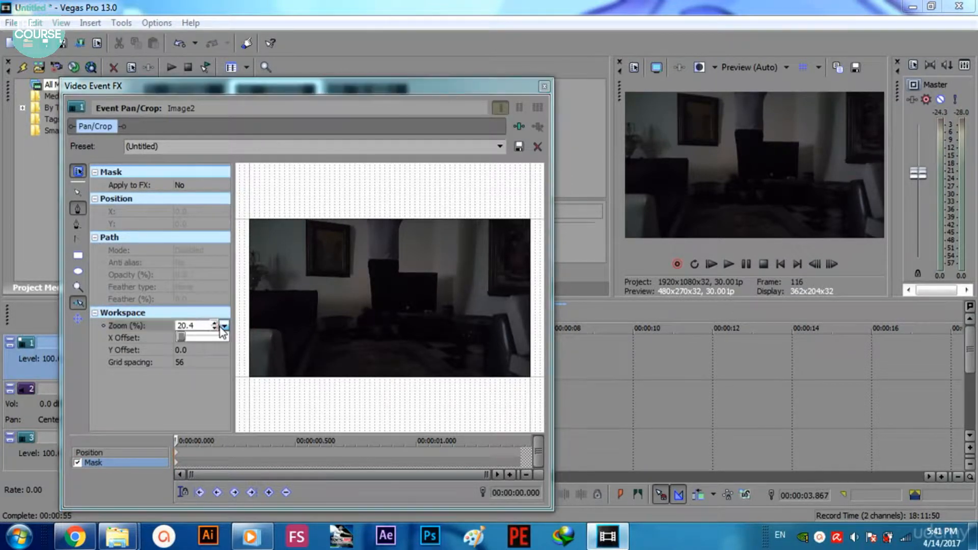
left_click(182, 336)
left_click_drag(182, 336, 185, 336)
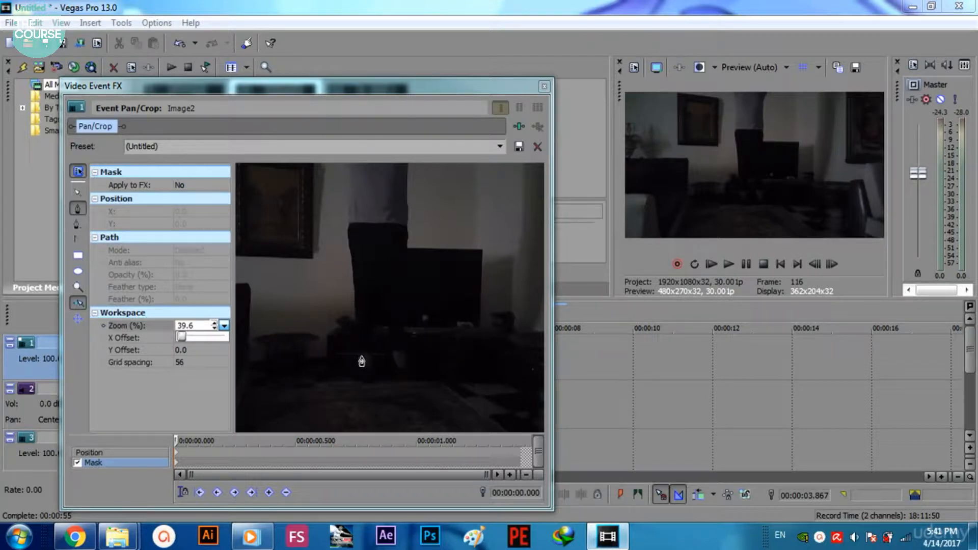
left_click(372, 327)
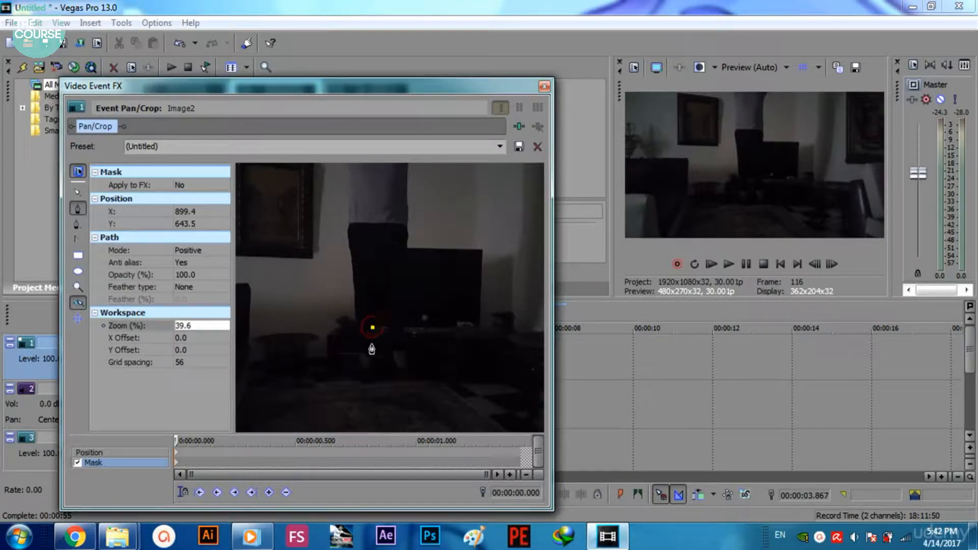
left_click(371, 344)
left_click(371, 366)
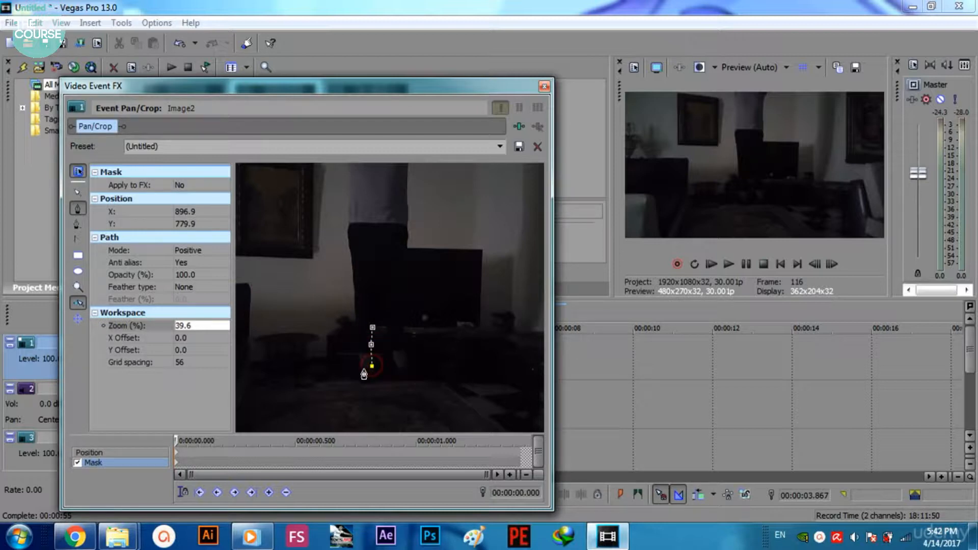
left_click(364, 369)
left_click(358, 350)
left_click(356, 299)
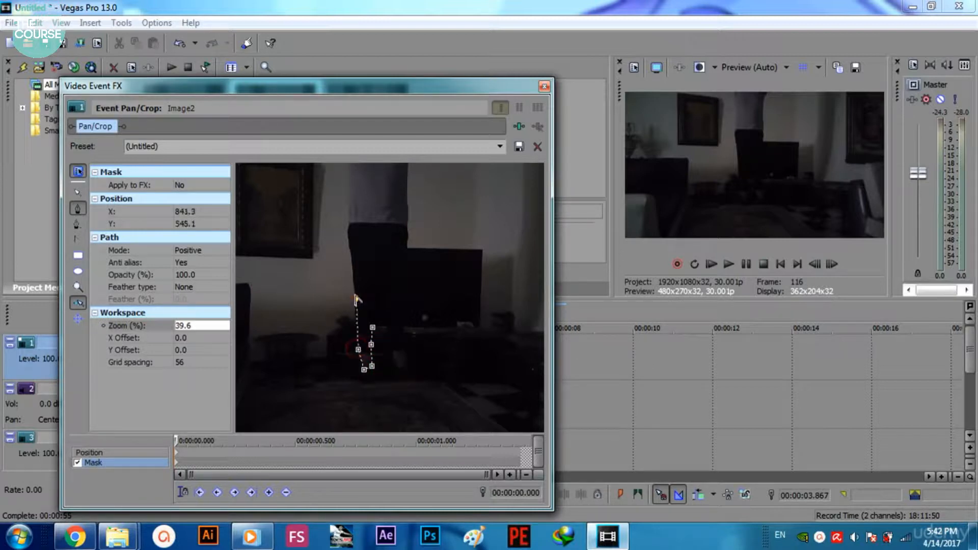
left_click(352, 281)
left_click(352, 260)
left_click(347, 248)
left_click(348, 224)
left_click(349, 213)
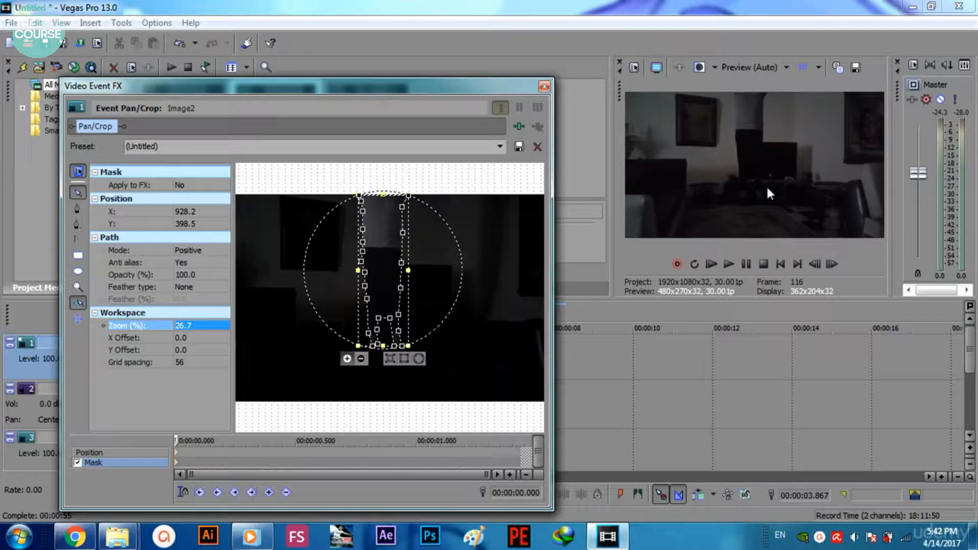
Preview the masked Image2 still at about 4.233 seconds over the Image1 still on the track below
left_click_drag(472, 91, 256, 109)
mouse_move(395, 356)
left_mouse_down()
mouse_move(567, 351)
mouse_move(405, 360)
left_mouse_up()
left_click(405, 360)
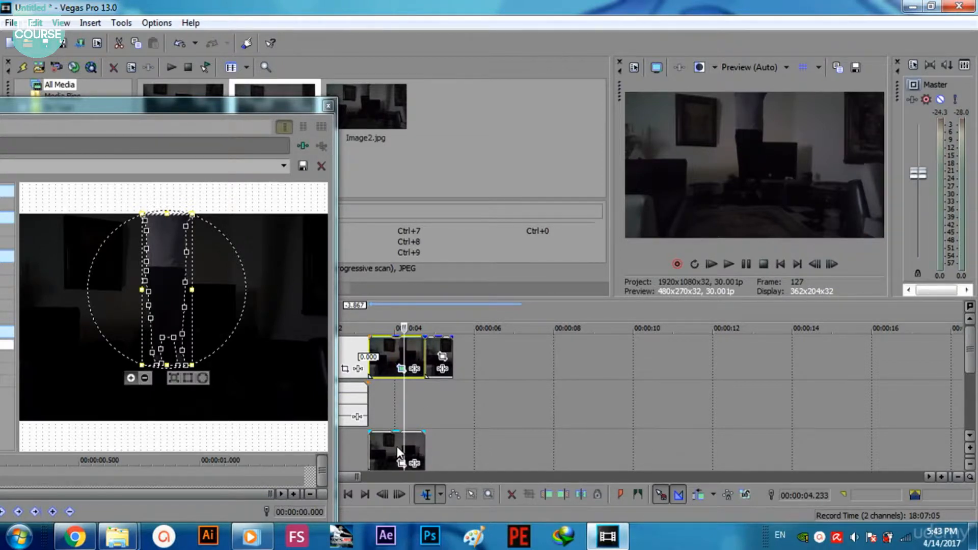
left_click_drag(247, 110, 430, 80)
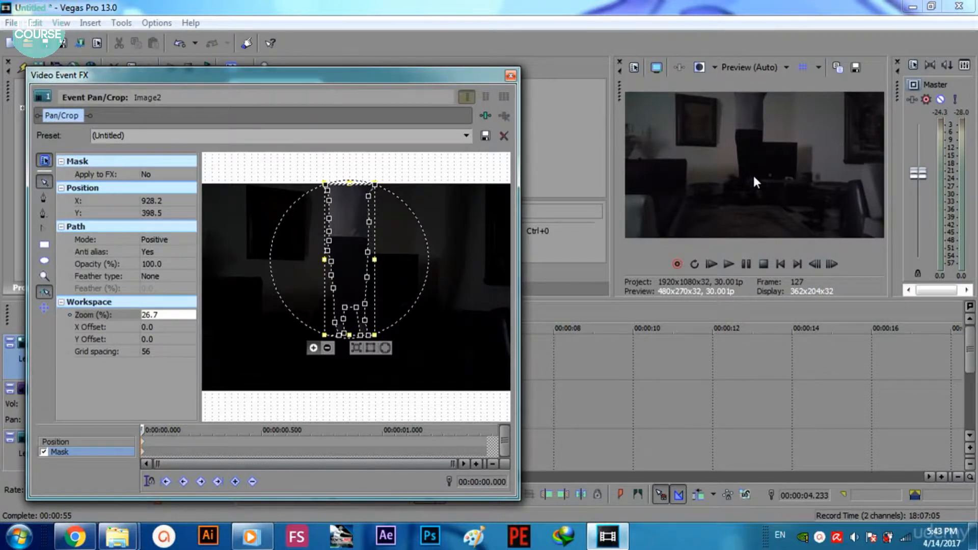
Add a position keyframe at 0.067 seconds that raises the masked figure to a Y center of about 713.6
left_click(142, 442)
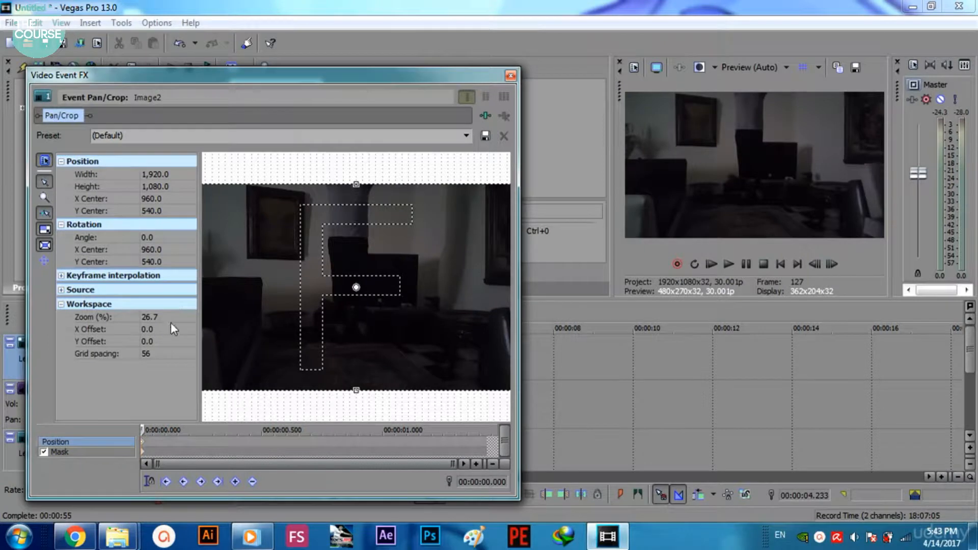
left_click(155, 317)
left_click(190, 317)
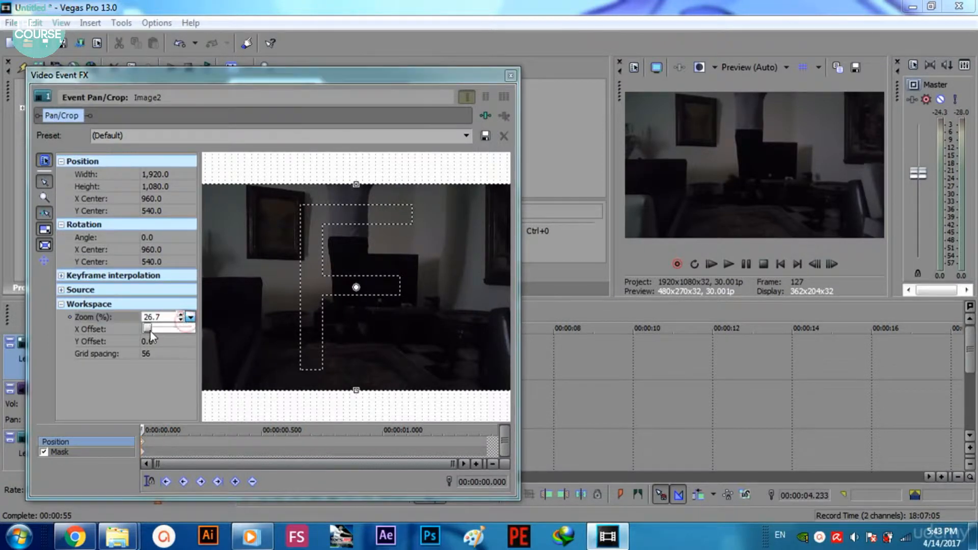
left_click_drag(150, 330, 150, 331)
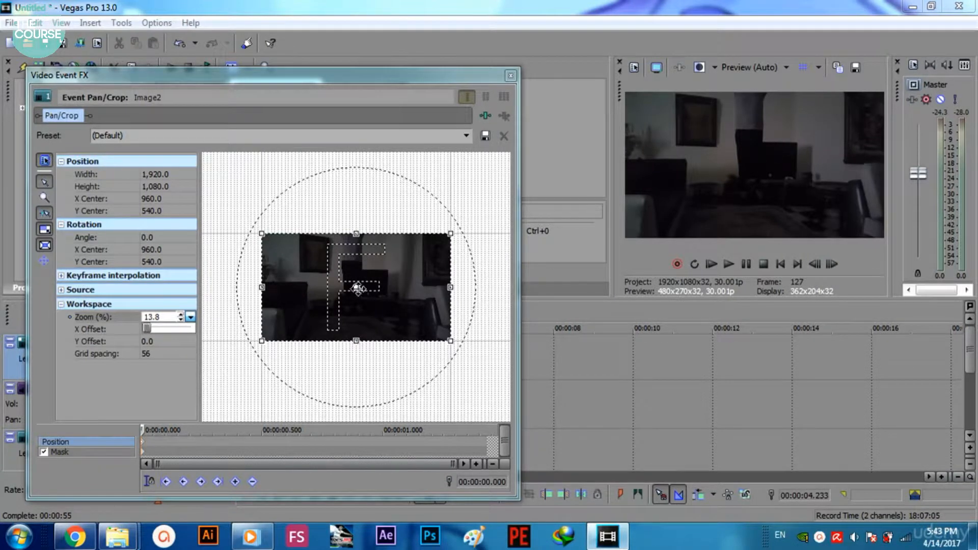
left_click_drag(358, 288, 383, 271)
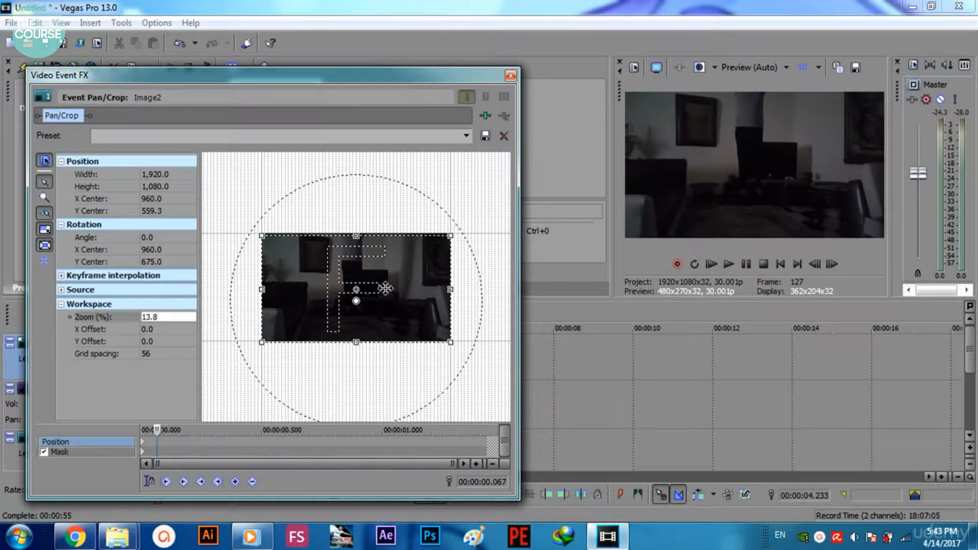
left_click_drag(386, 288, 385, 303)
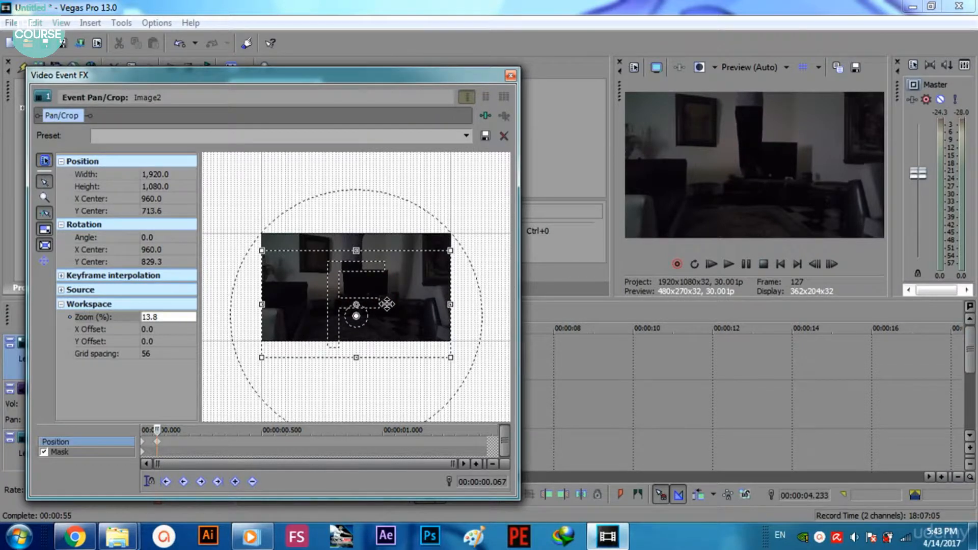
Add position keyframes at 0.167 and 0.300 seconds that raise the masked figure to Y centers of about 1,003 and 1,350
left_click(183, 441)
left_click_drag(408, 297, 409, 323)
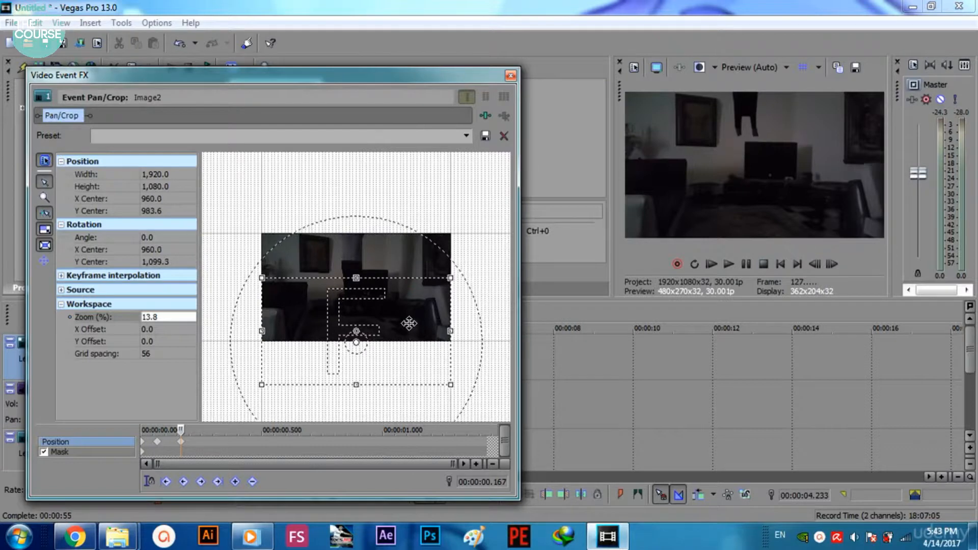
left_click(214, 448)
left_click(214, 445)
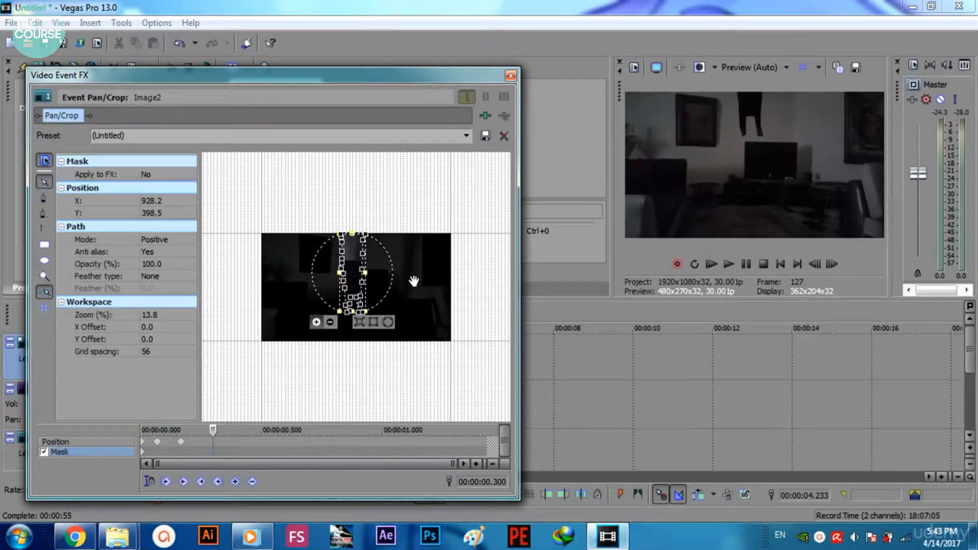
left_click(213, 439)
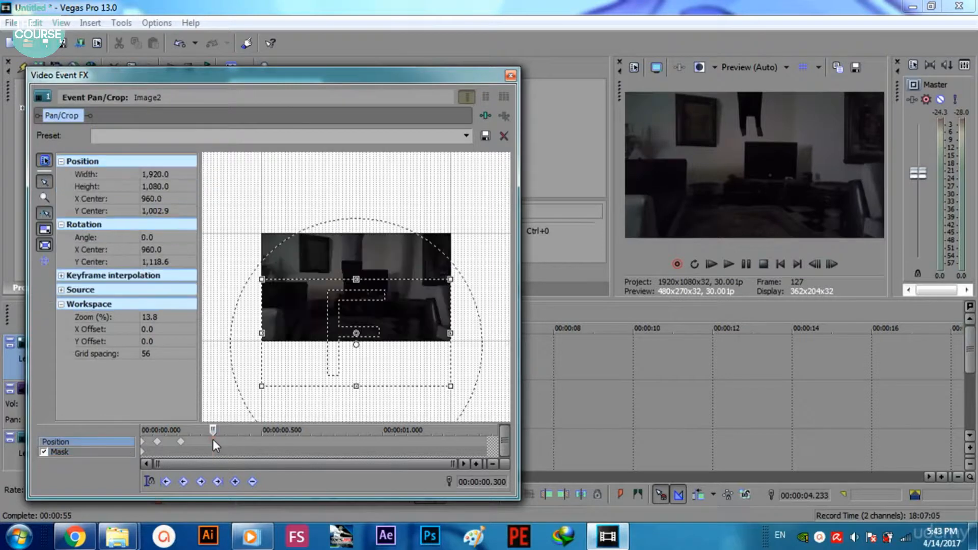
left_click_drag(424, 336, 423, 354)
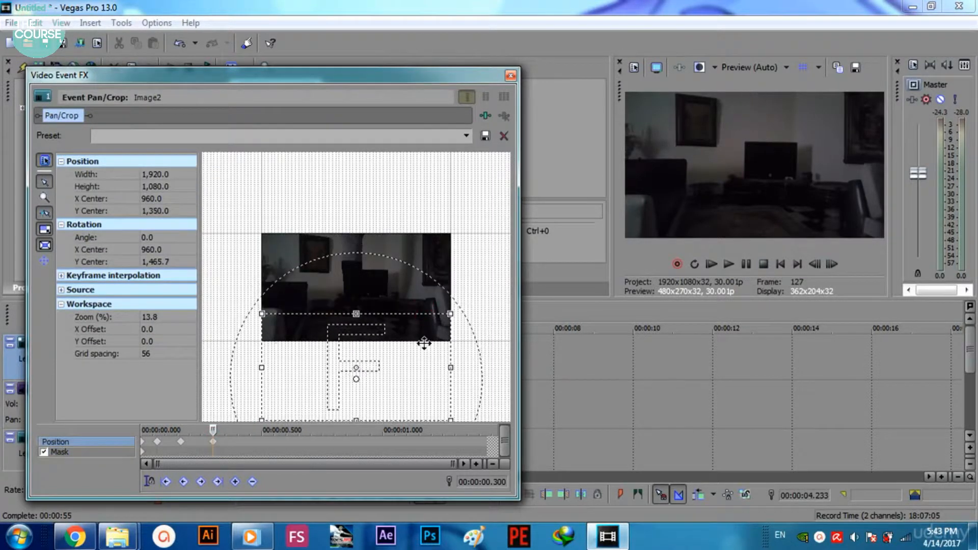
Add position keyframes at 0.433 and 0.500 seconds that lift the figure out of frame, with Y centers of about 1,601 and 1,620
left_click(245, 444)
left_click_drag(424, 331, 423, 356)
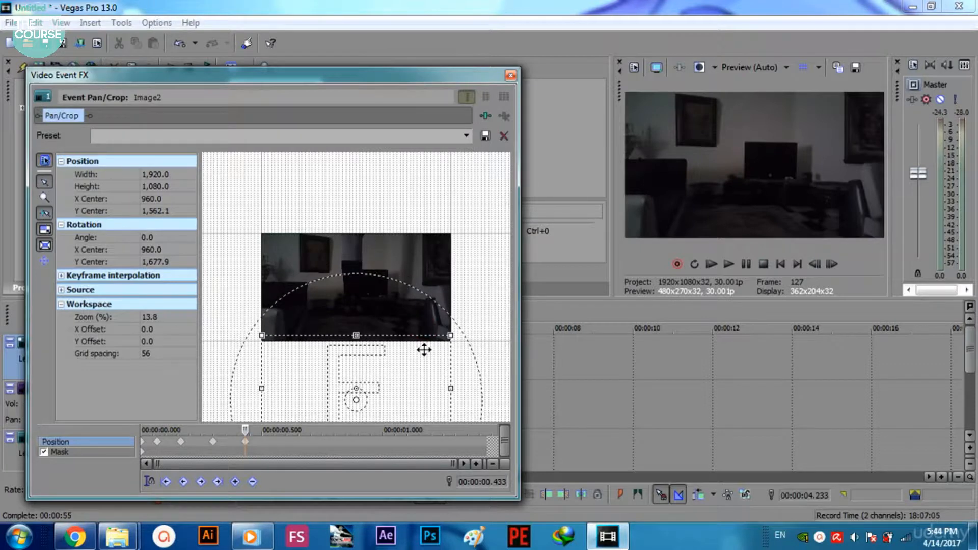
left_click(259, 439)
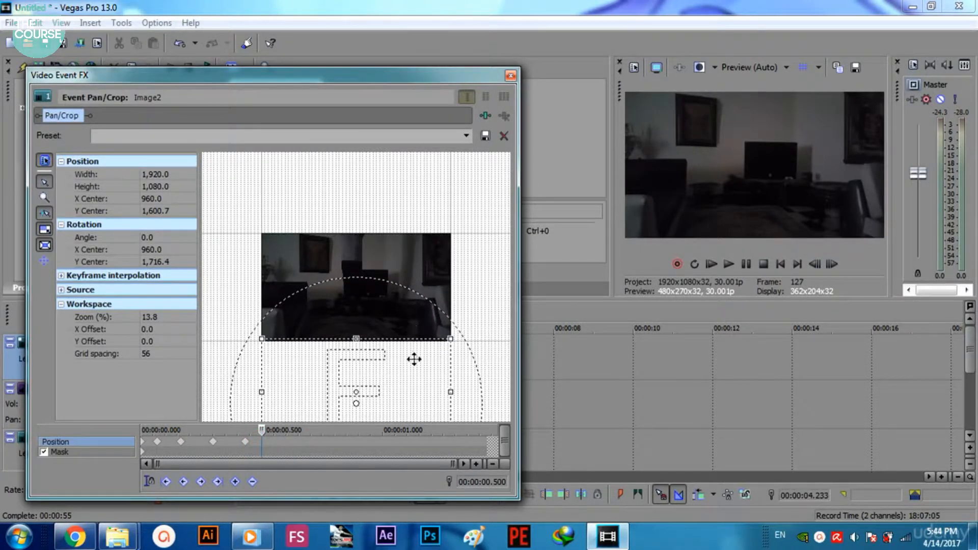
left_click_drag(415, 359, 415, 362)
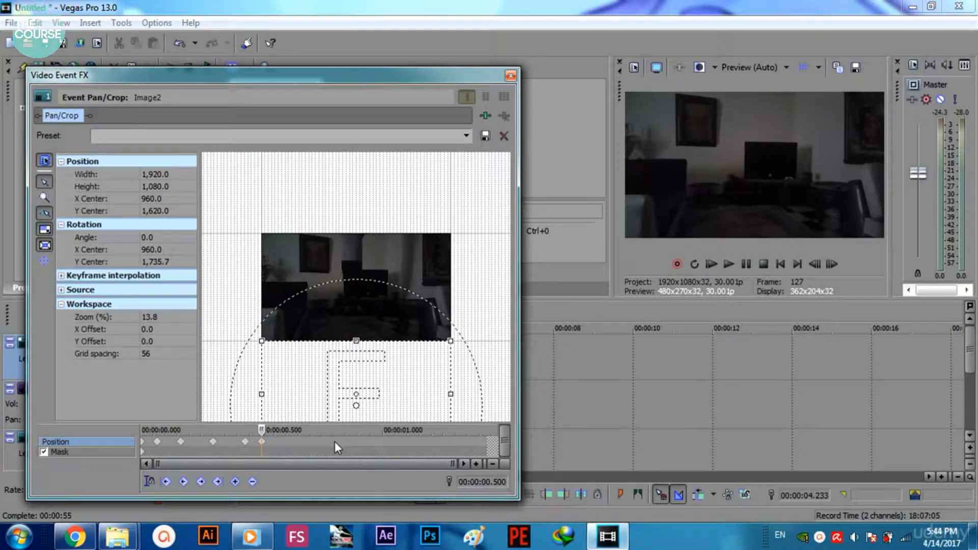
Start the figure's descent with position keyframes at 0.767 and 0.967 seconds, using Y centers of about 1,581.4 and 1,099.3
left_click(312, 442)
left_click(326, 439)
left_click_drag(404, 369, 404, 365)
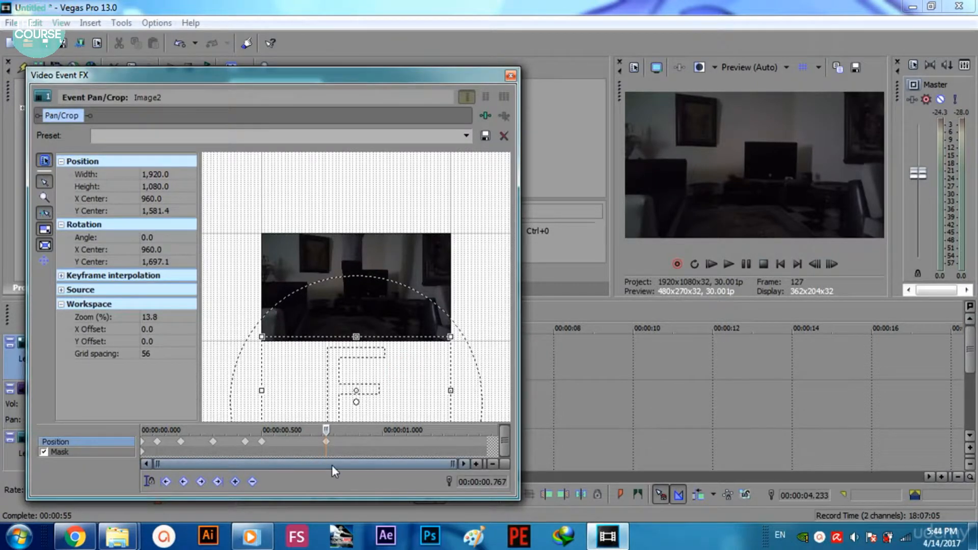
left_click(376, 441)
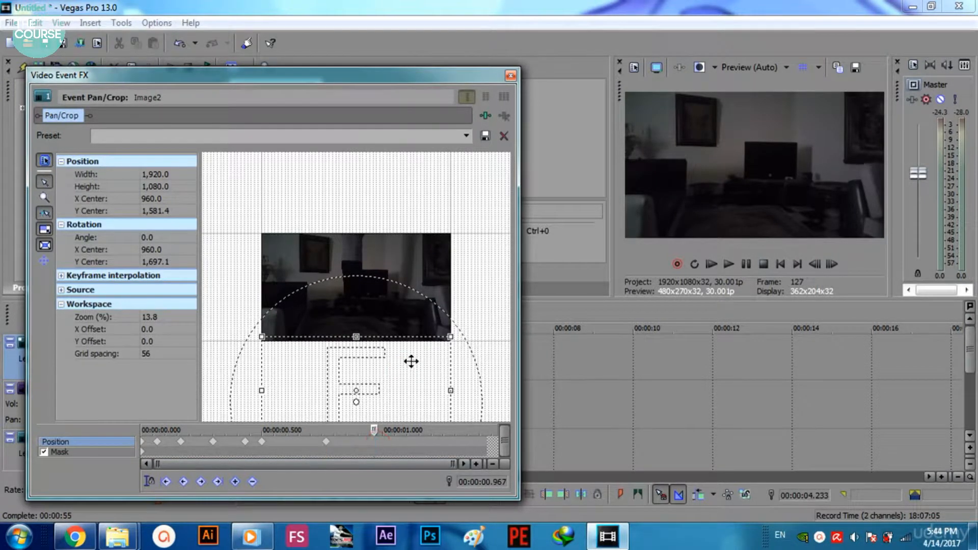
left_click_drag(412, 361, 410, 320)
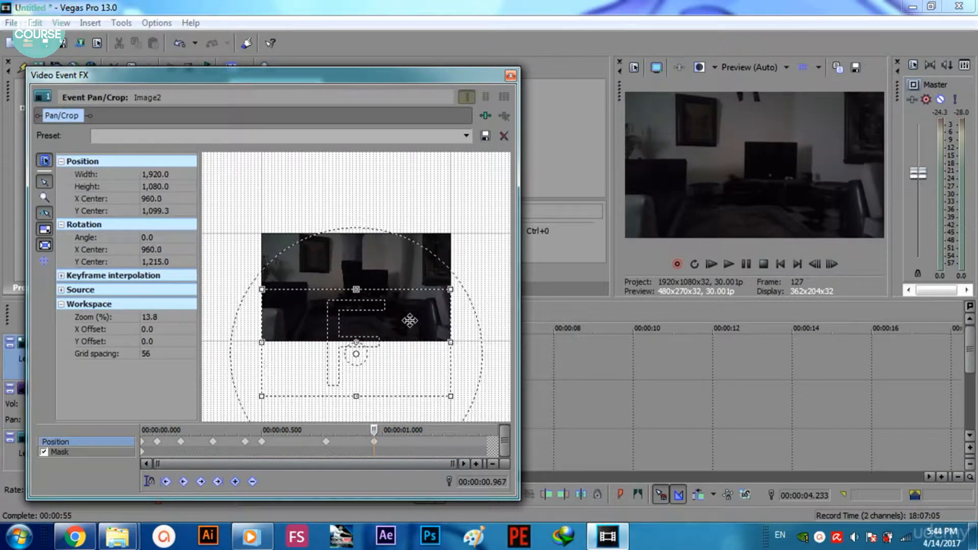
Land the figure with position keyframes at 1.200, 1.333 and 1.433 seconds, ending at Y center 540, and close the pan/crop settings
left_click(428, 441)
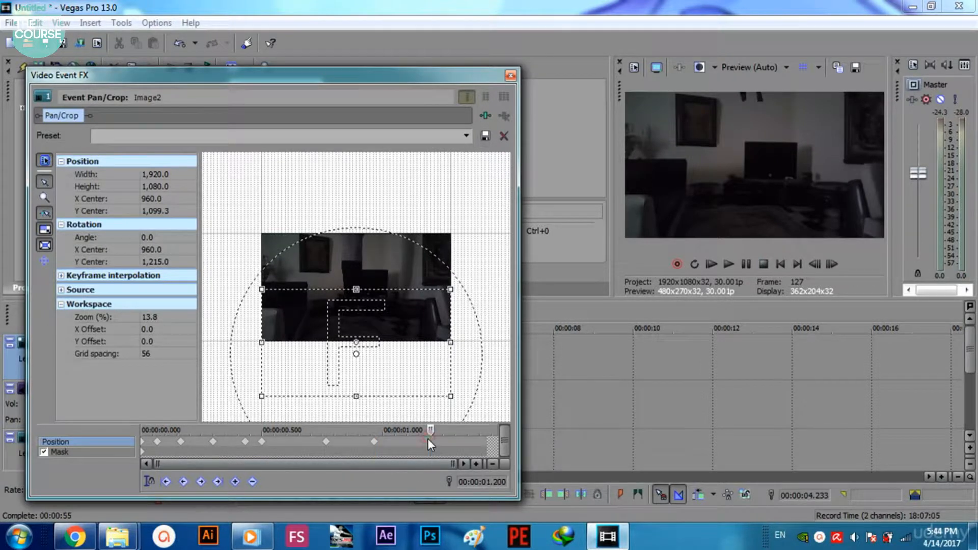
left_click_drag(418, 334, 404, 299)
left_click(466, 438)
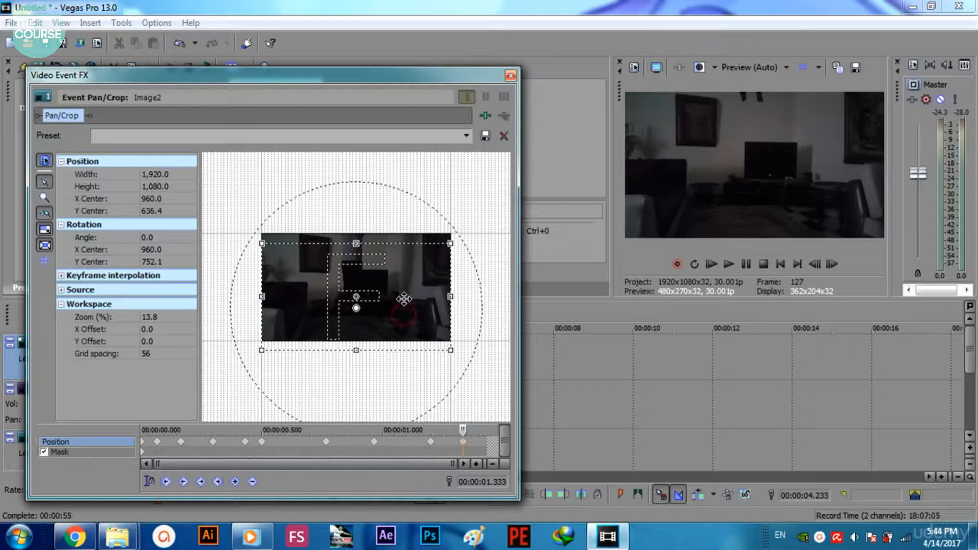
left_click(485, 440)
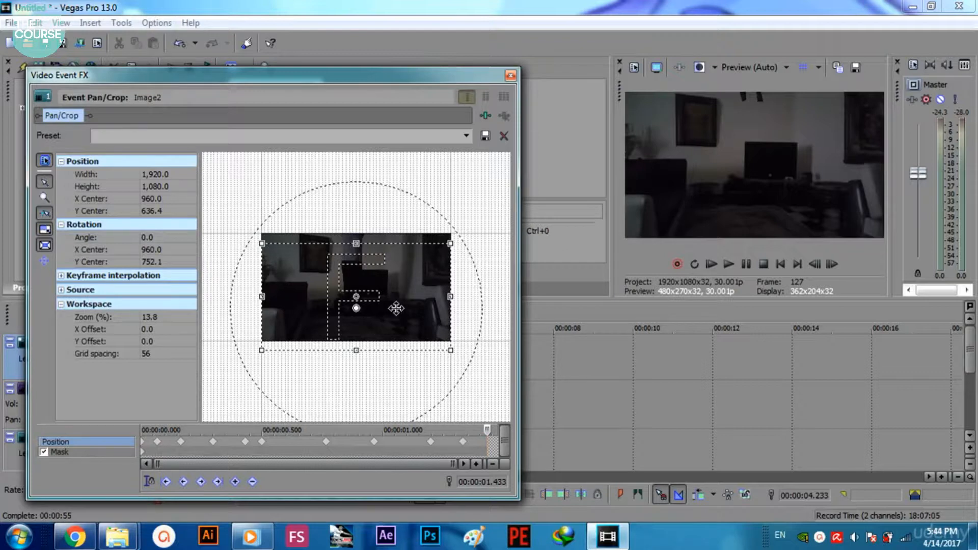
left_click_drag(396, 308, 396, 301)
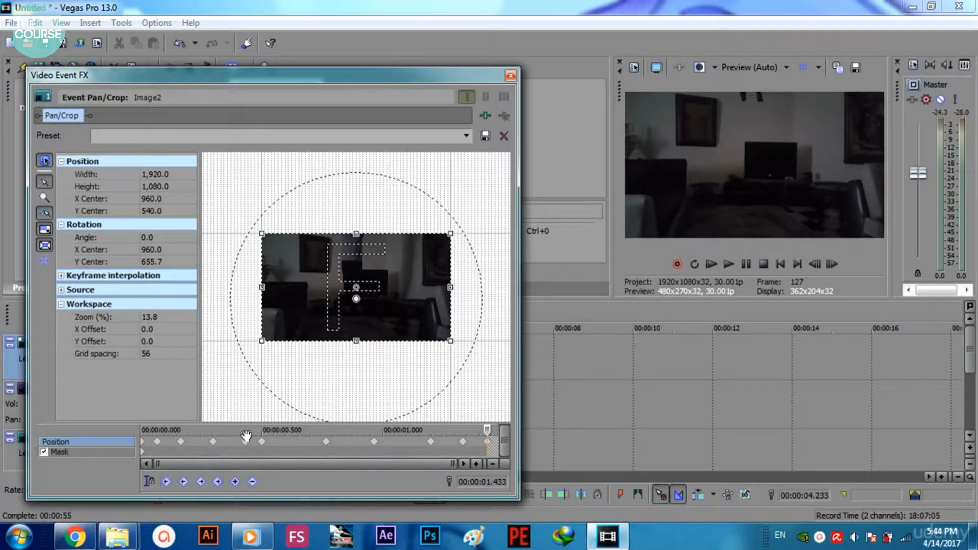
left_click(510, 75)
Step frame by frame forward and back from about 3 seconds to check the figure's jump and landing across the edited stills
left_click_drag(402, 399, 355, 399)
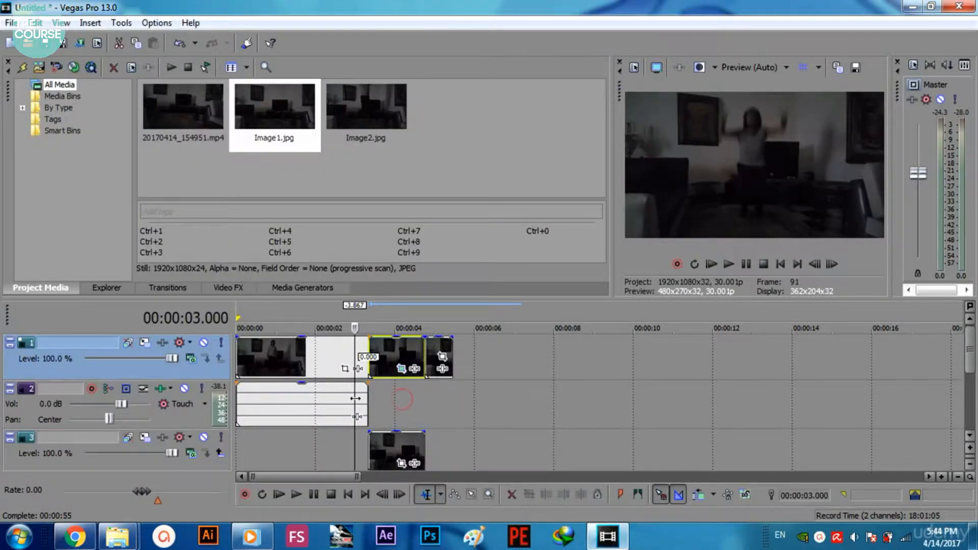
left_click(833, 264)
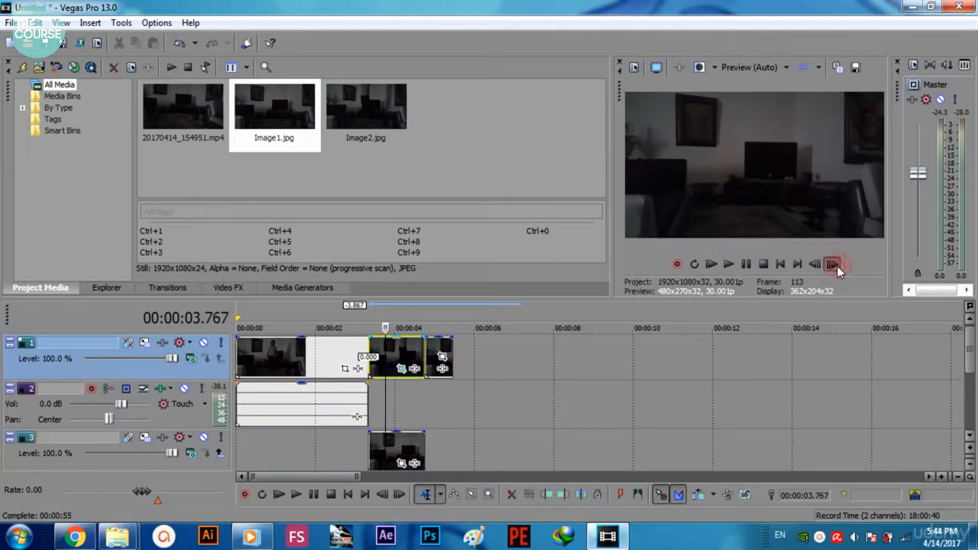
left_click(836, 266)
left_click(837, 266)
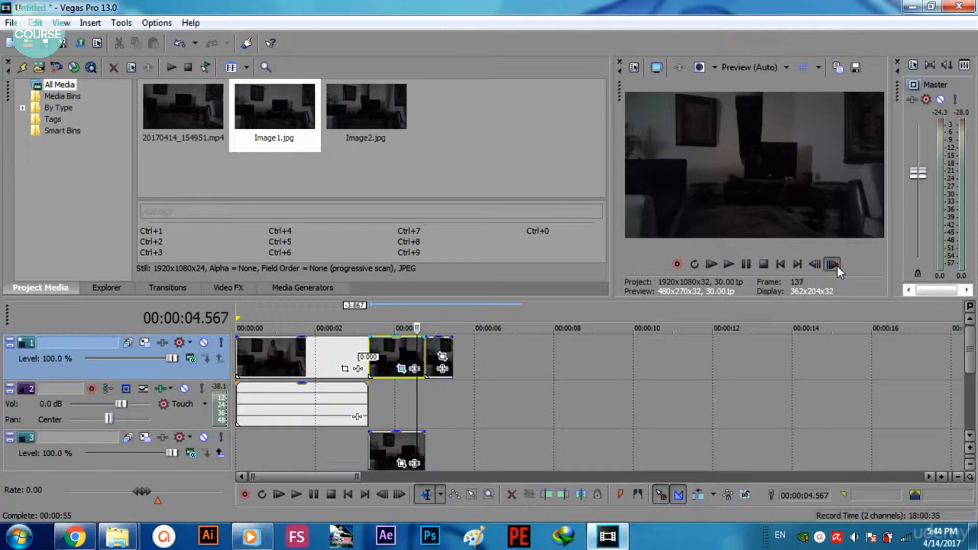
left_click(837, 266)
left_click(837, 266)
left_click(836, 266)
left_click(836, 266)
left_click(837, 266)
left_click(837, 266)
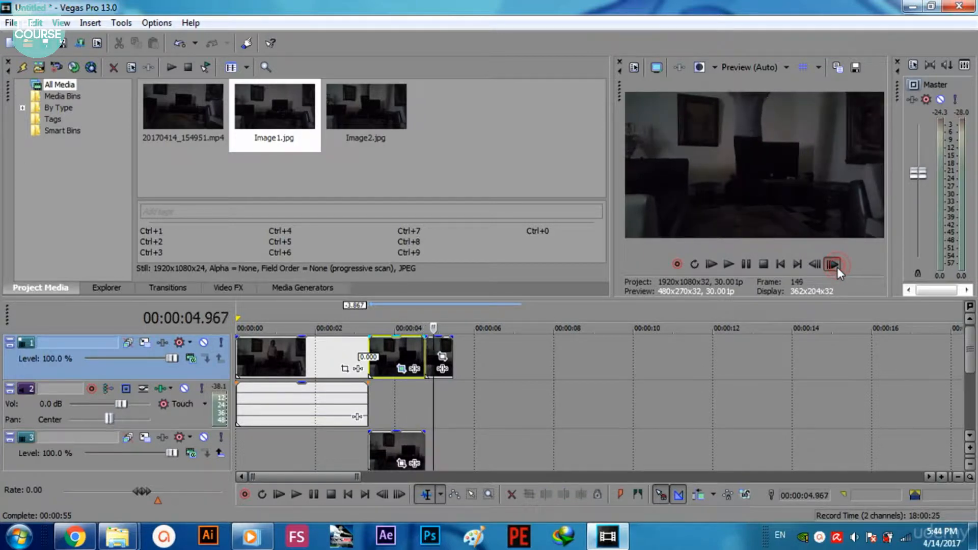
left_click(817, 267)
left_click(818, 267)
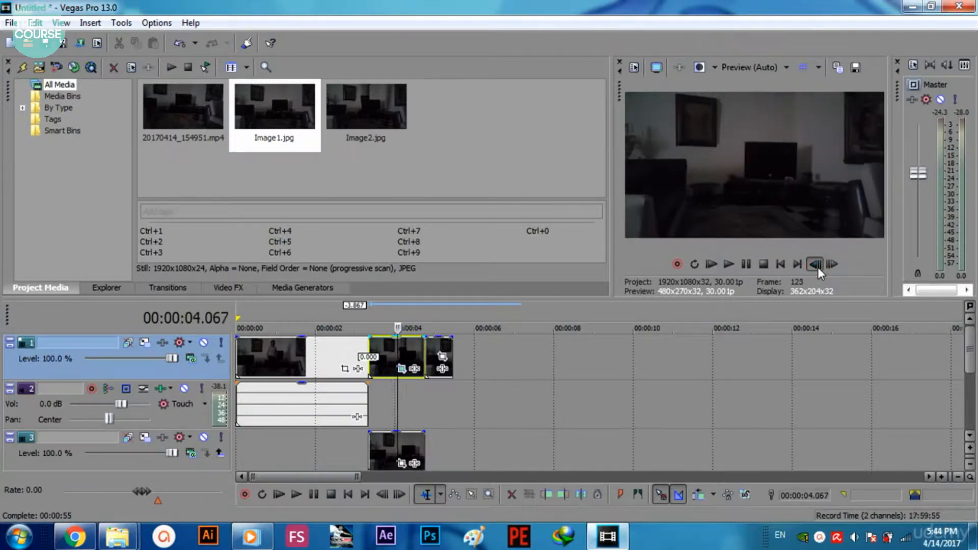
left_click(817, 267)
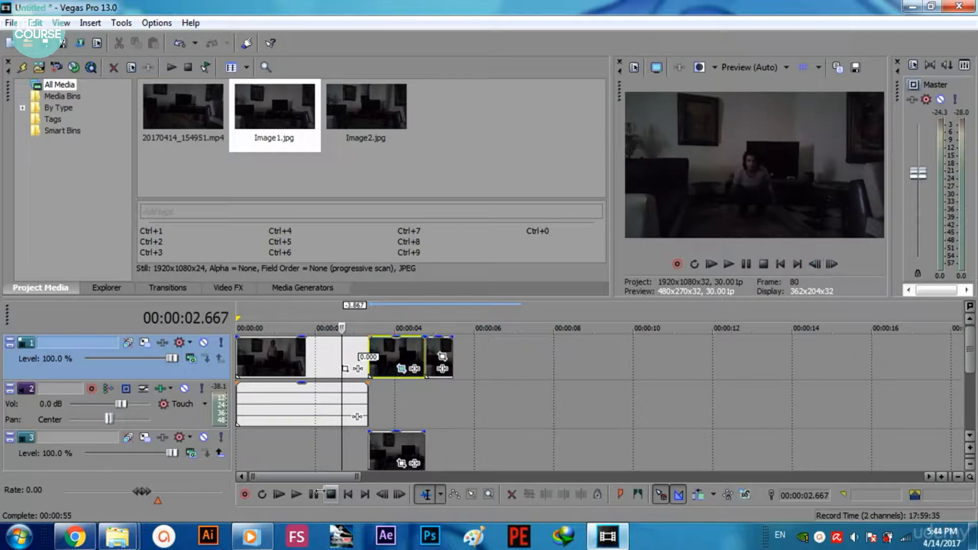
Play the flying effect from 2.667 seconds through the end of the last clip
left_click(296, 492)
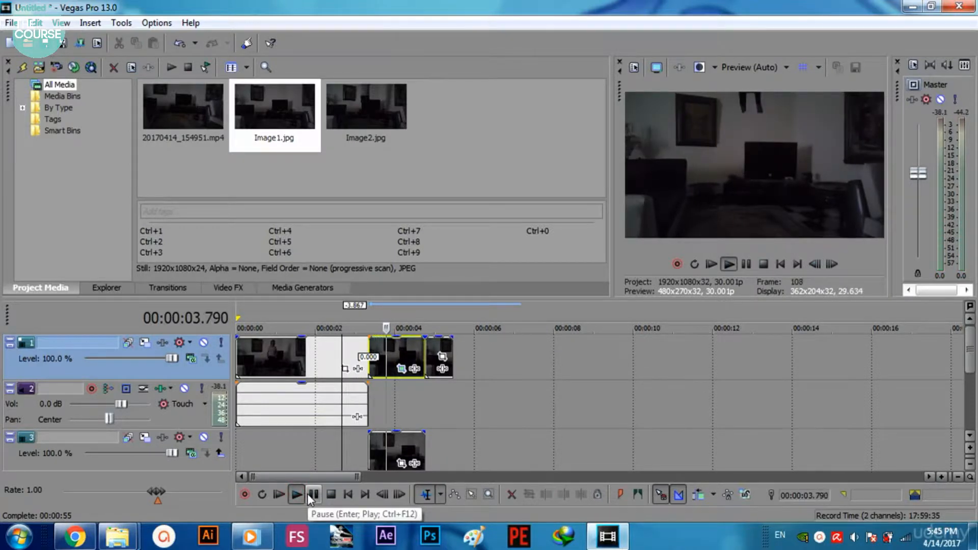
left_click(307, 494)
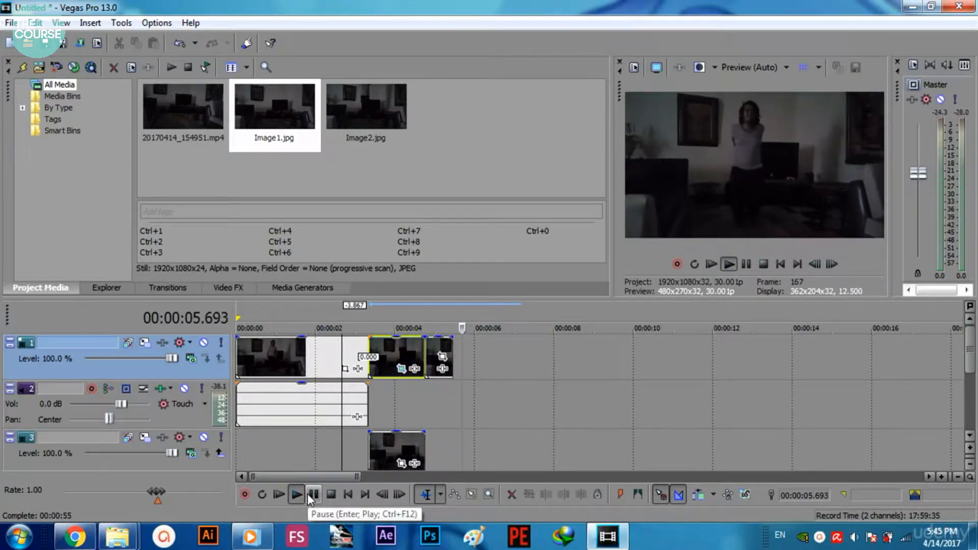
left_click(436, 396)
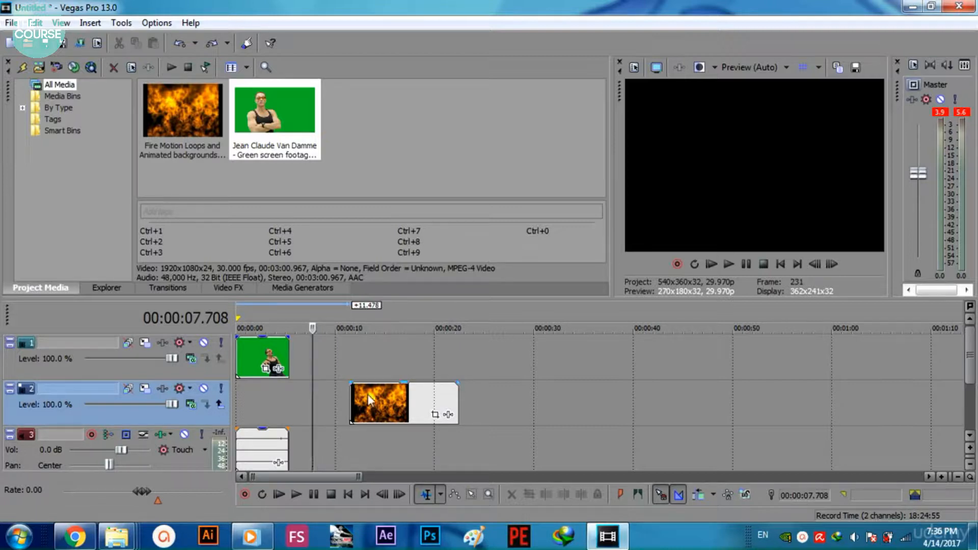
Remove the black bars from the green screen clip on track 1 by matching its pan/crop to the output aspect
left_click(249, 357)
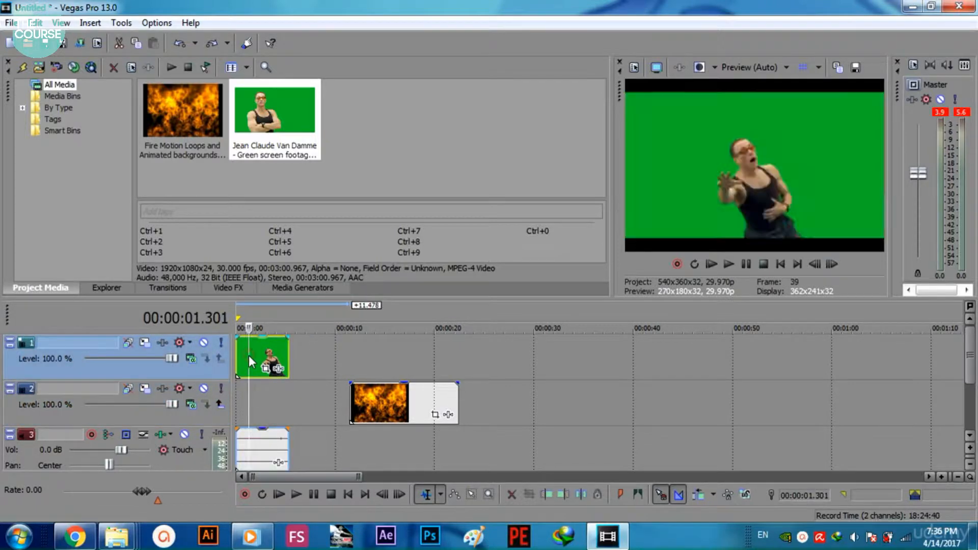
left_click_drag(249, 355, 264, 355)
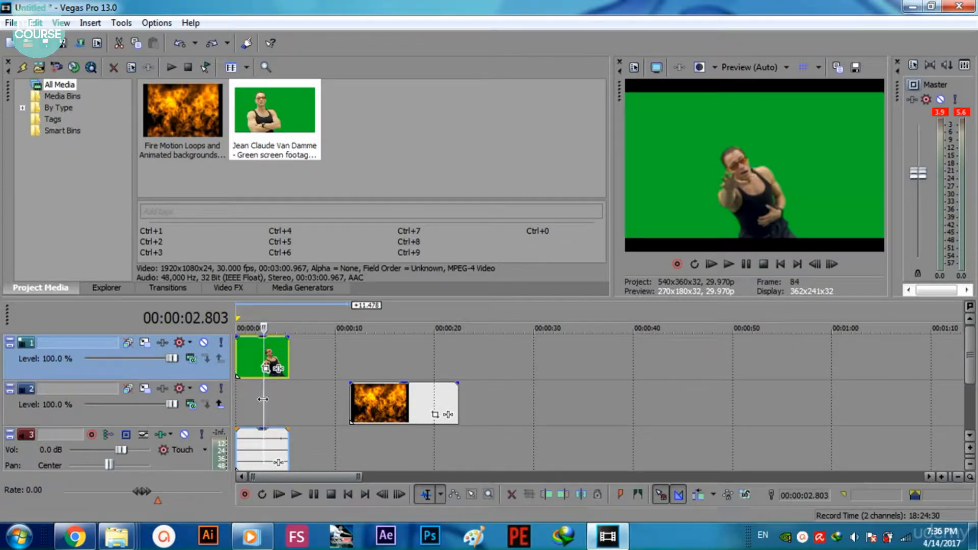
left_click_drag(264, 397, 260, 396)
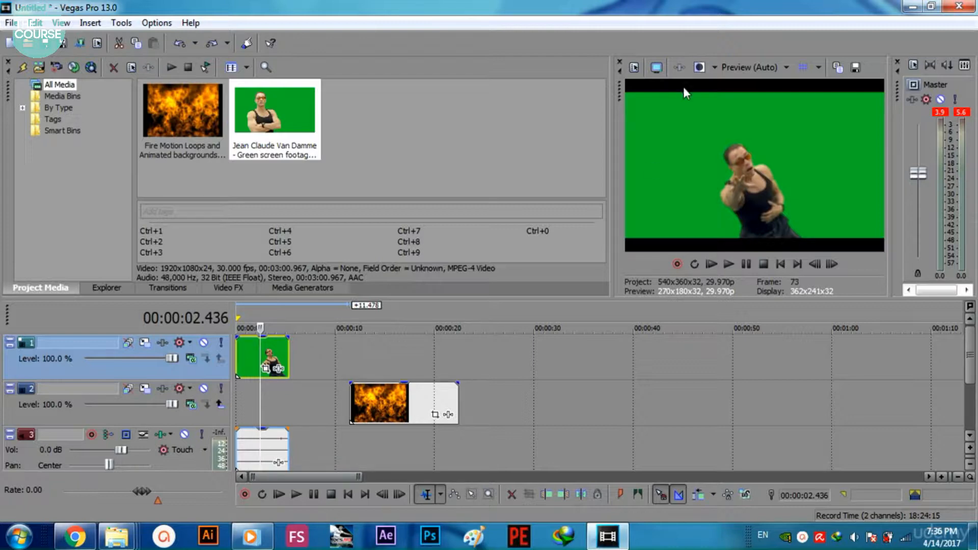
left_click(266, 370)
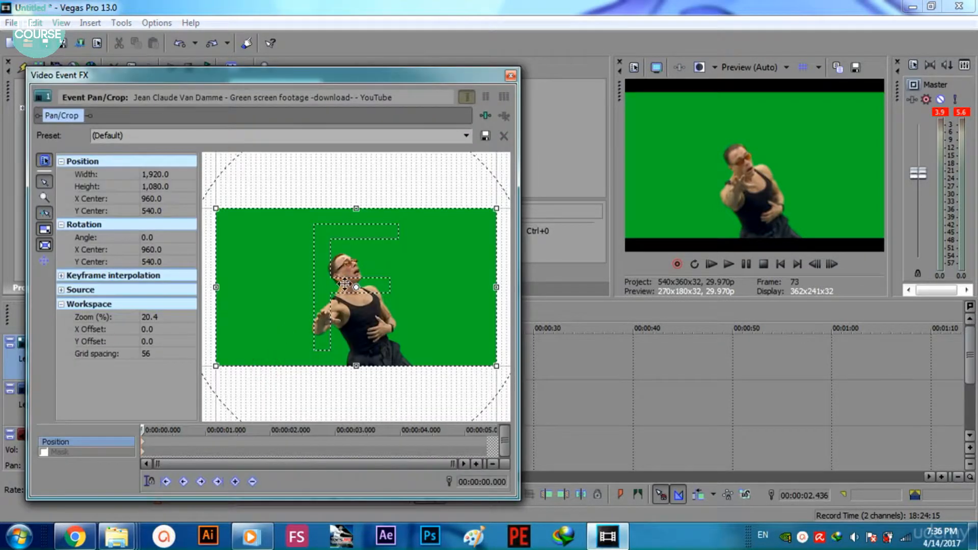
right_click(345, 286)
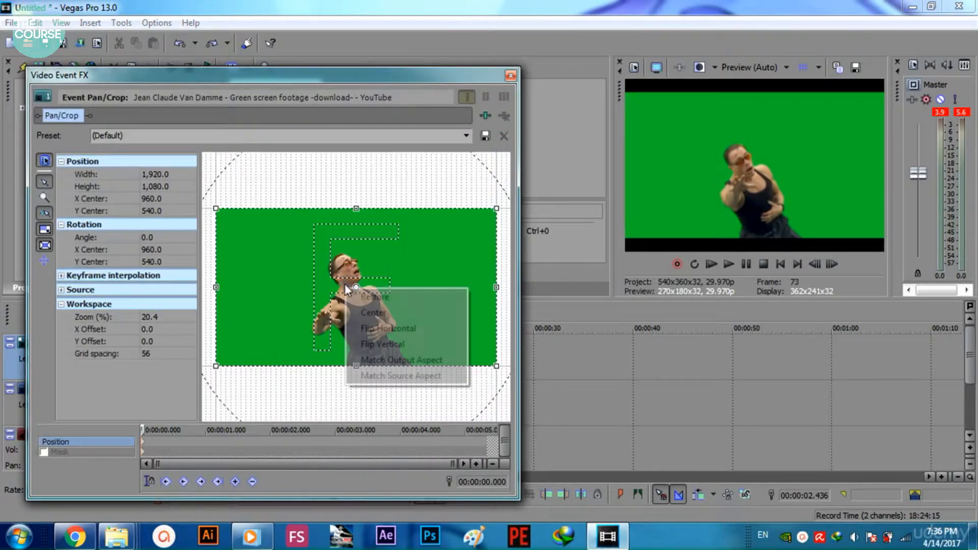
left_click(362, 357)
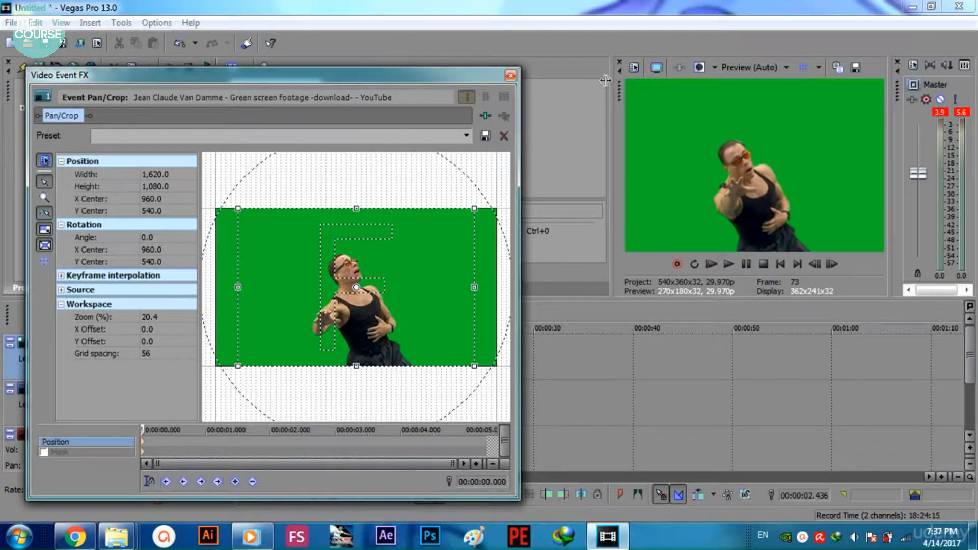
left_click(510, 77)
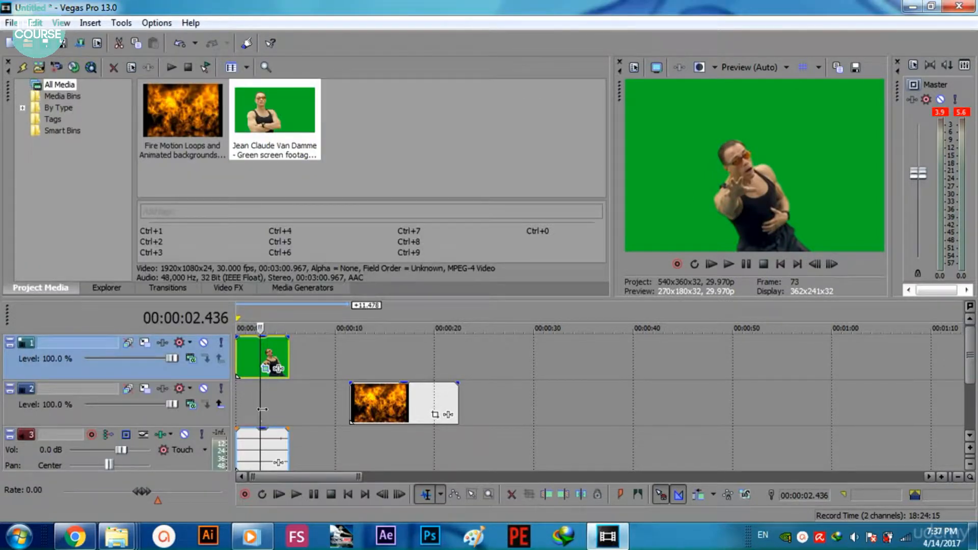
Move the fire background clip to the start of track 2, beneath the green screen clip
mouse_move(262, 410)
left_mouse_down()
mouse_move(283, 409)
mouse_move(252, 411)
mouse_move(266, 411)
left_mouse_up()
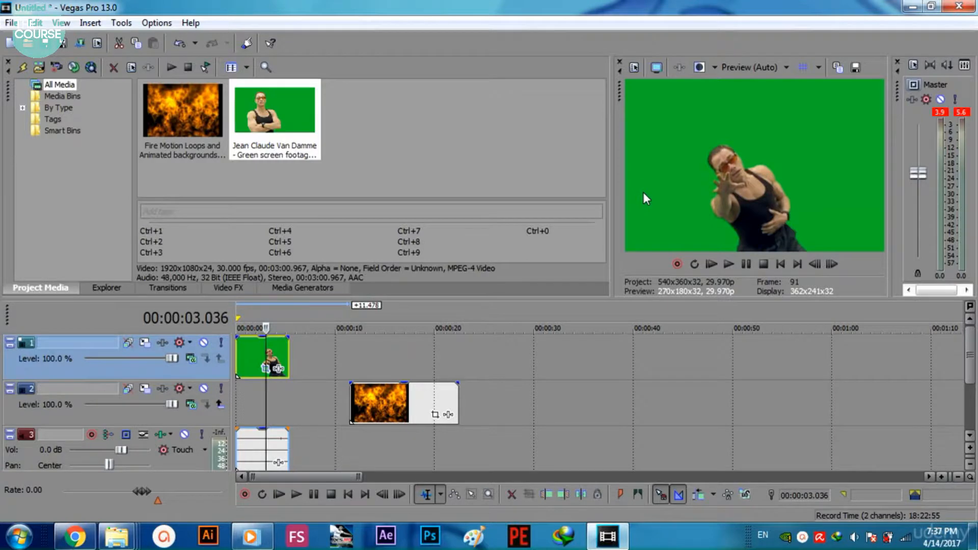
left_click_drag(399, 400, 283, 400)
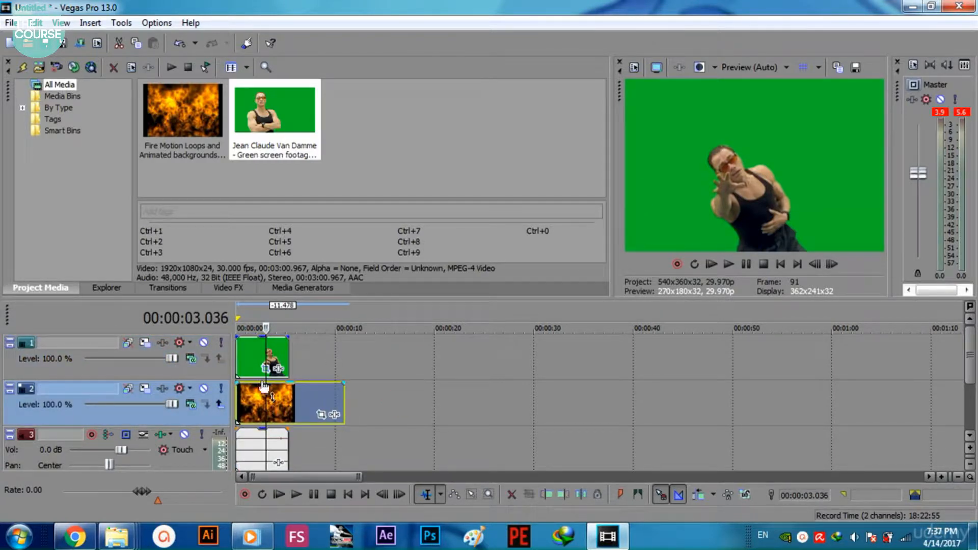
Add the Sony Chroma Keyer effect to the green screen clip on track 1
left_click(252, 355)
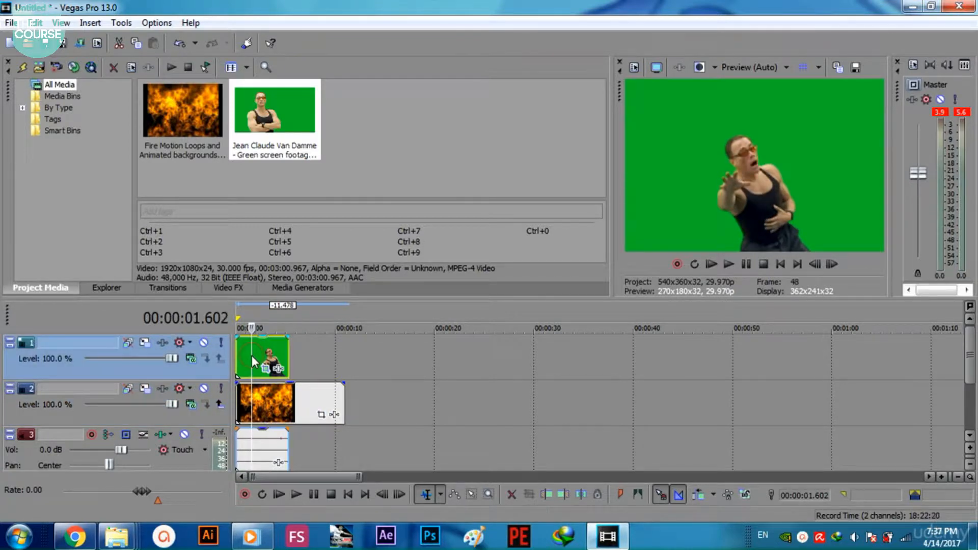
left_click(279, 370)
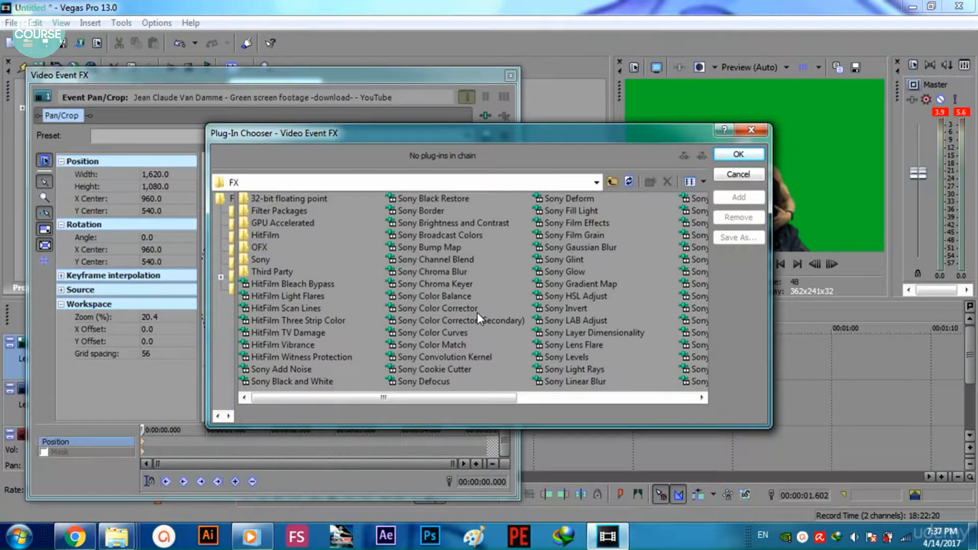
left_click(437, 284)
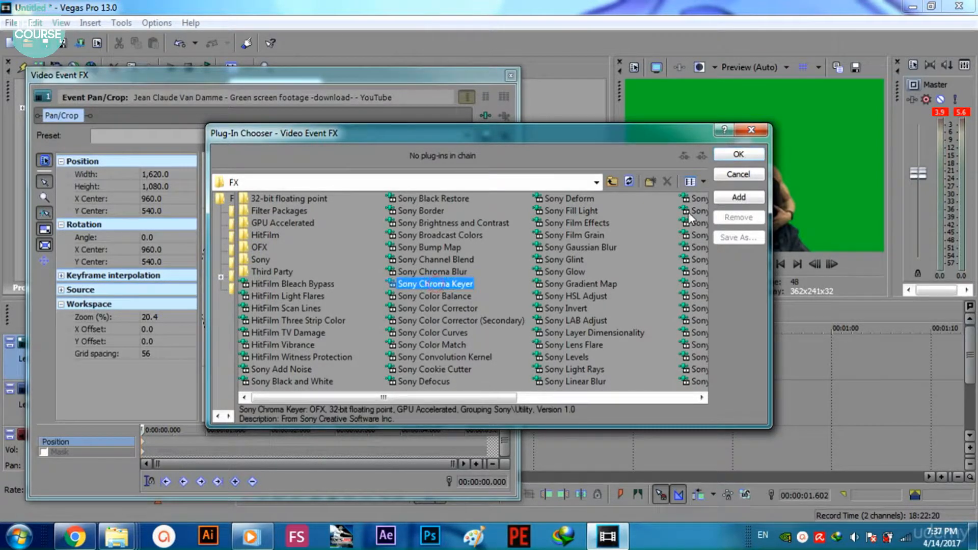
left_click(739, 155)
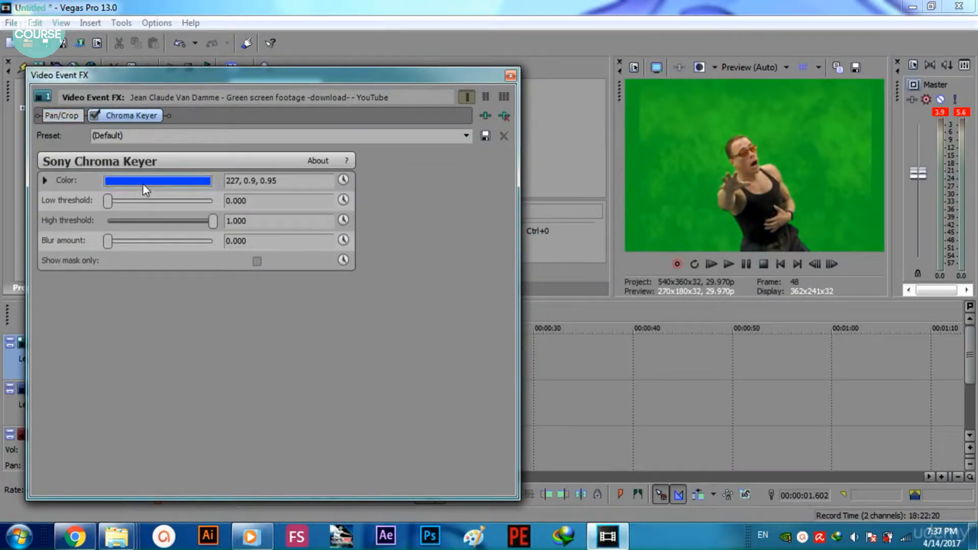
Disable the Chroma Keyer, sample the green backdrop in the preview as its key color, and enable the effect again
left_click(93, 115)
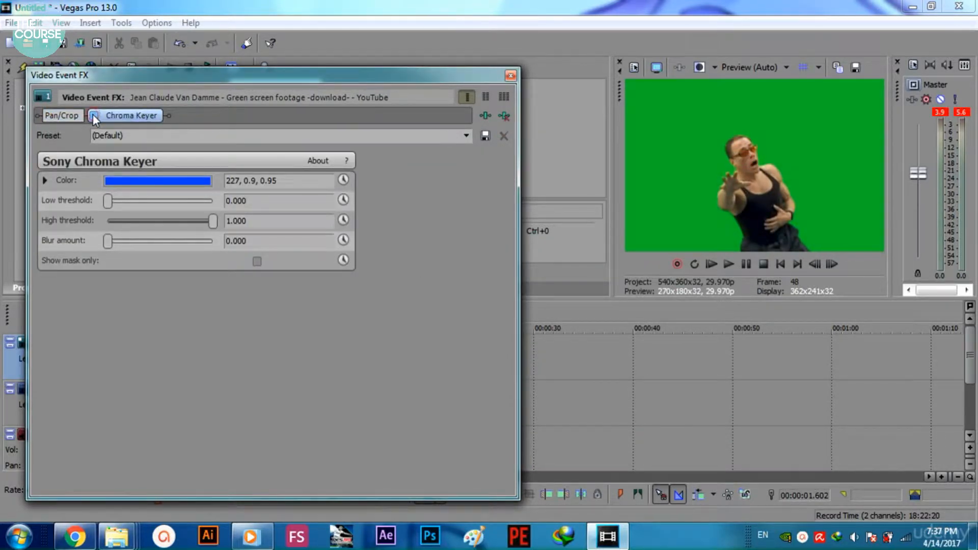
left_click(143, 185)
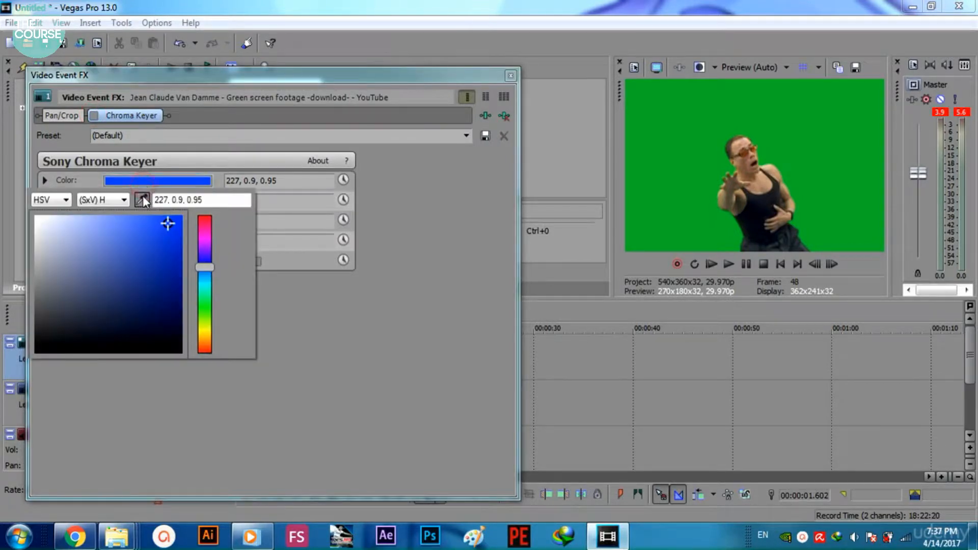
left_click(142, 200)
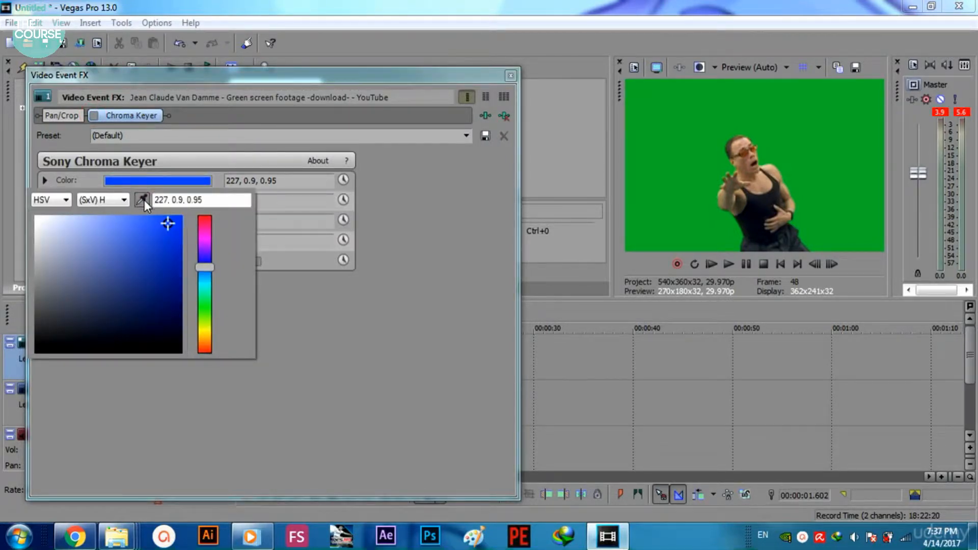
left_click(666, 116)
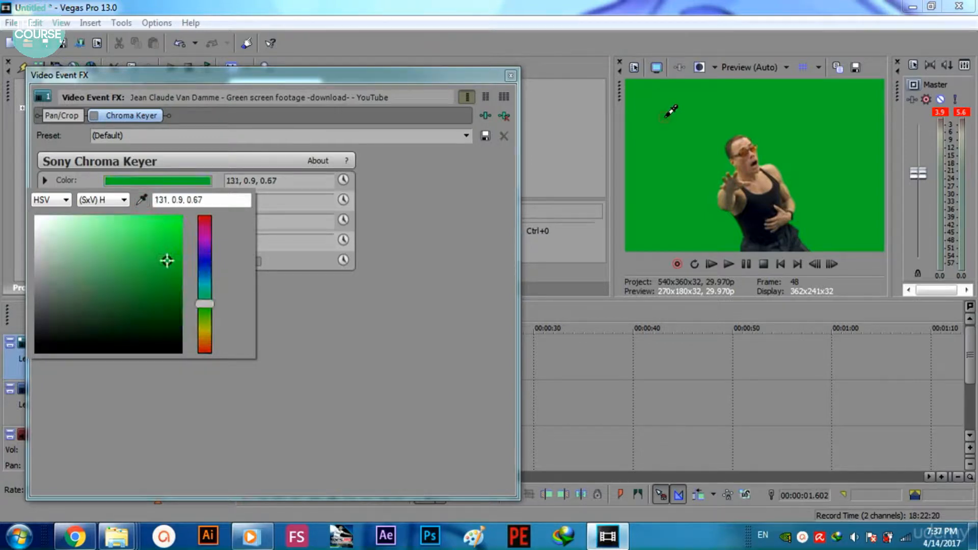
left_click(387, 364)
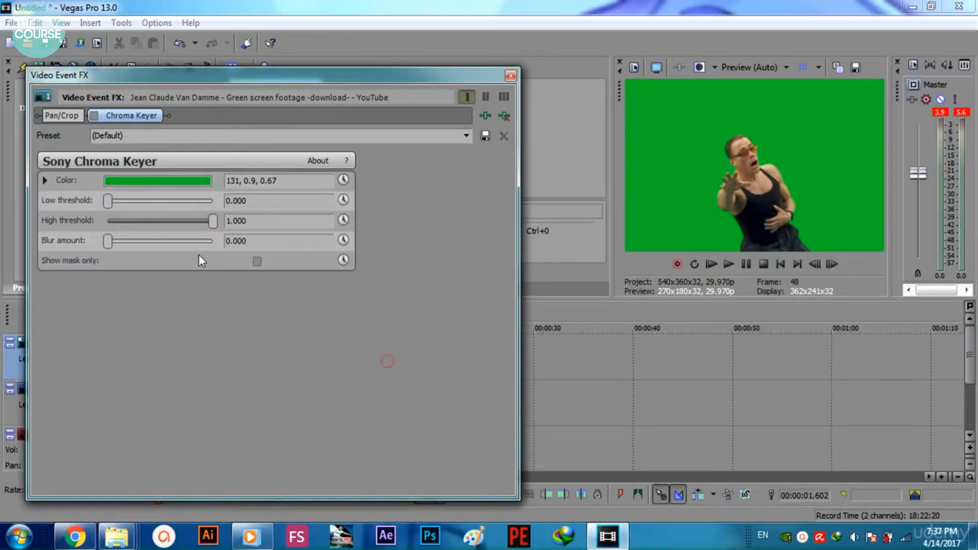
left_click(94, 115)
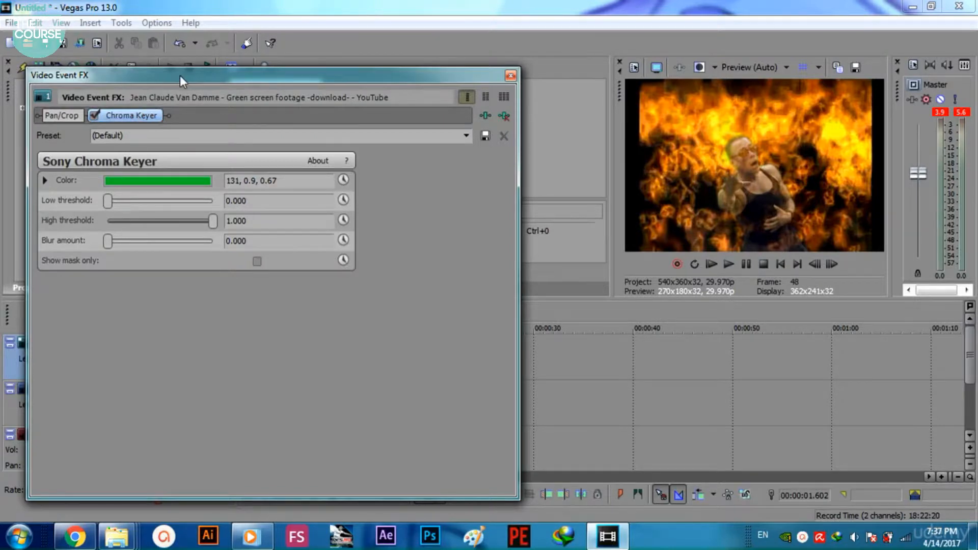
Refine the key by raising the low threshold, lowering the high threshold and adding slight blur, and close the effect settings
left_click_drag(189, 81, 625, 261)
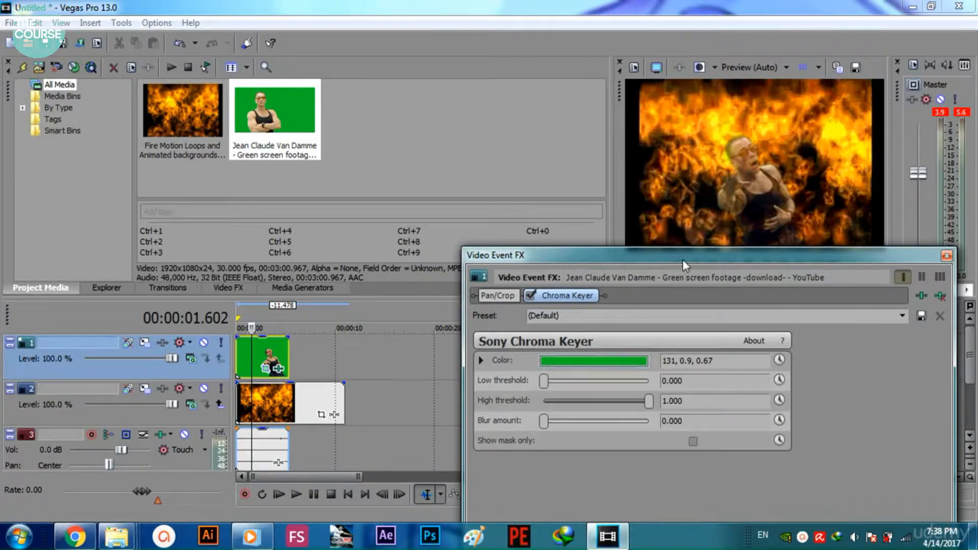
left_click_drag(683, 259, 268, 143)
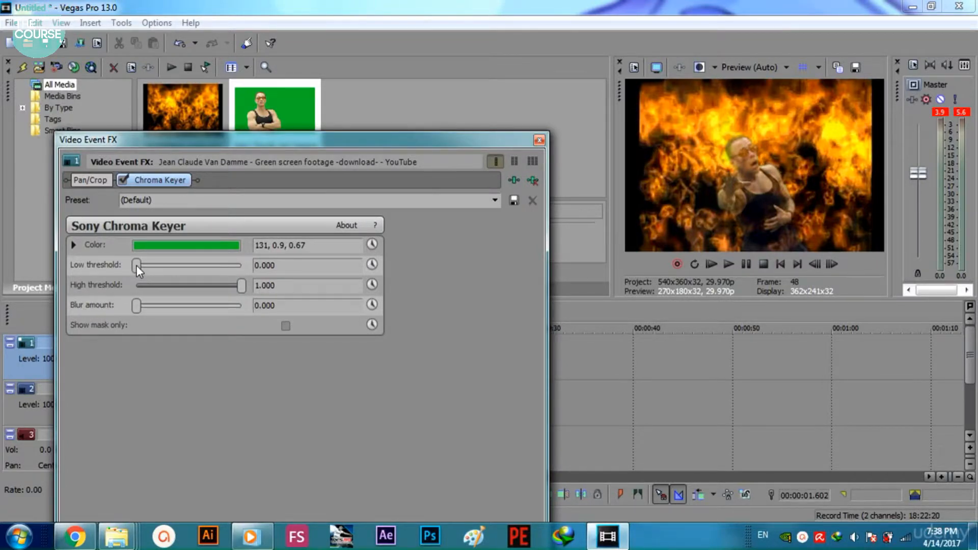
left_click_drag(142, 268, 162, 270)
left_click_drag(238, 288, 160, 271)
left_click_drag(141, 304, 145, 309)
left_click(534, 145)
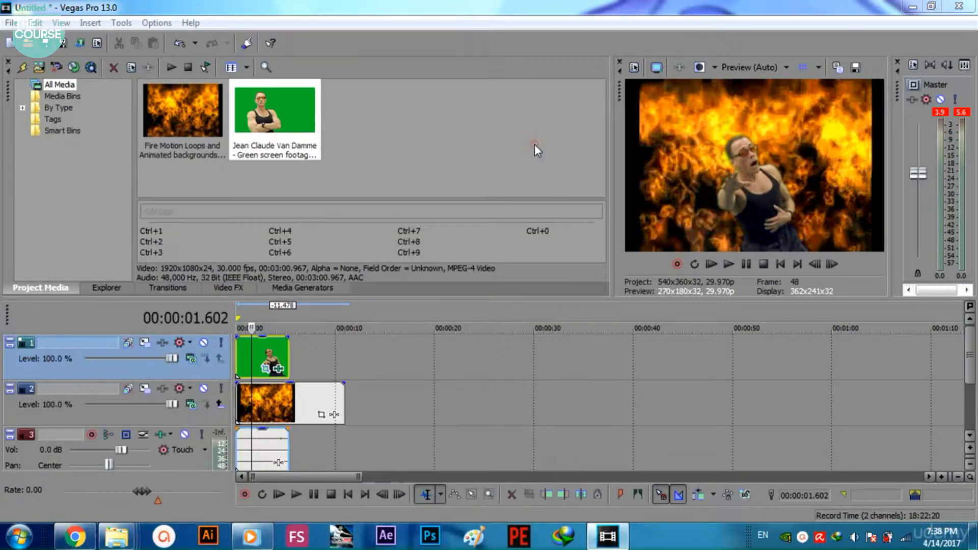
Step through the keyed figure over the fire background to check the chroma key
left_click(830, 266)
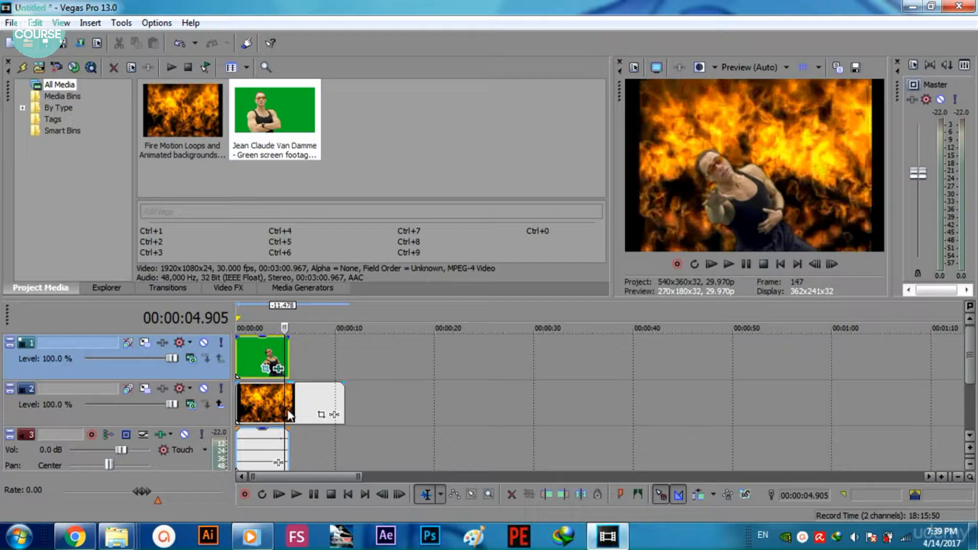
left_click(274, 356)
left_click(269, 358)
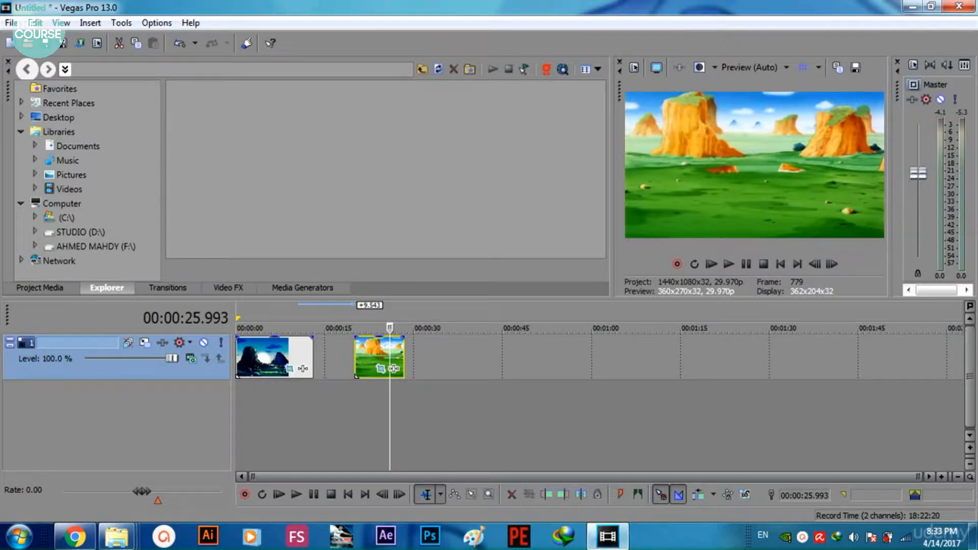
Move the green landscape clip so it starts directly at the end of the night landscape clip on track 1
left_click(273, 357)
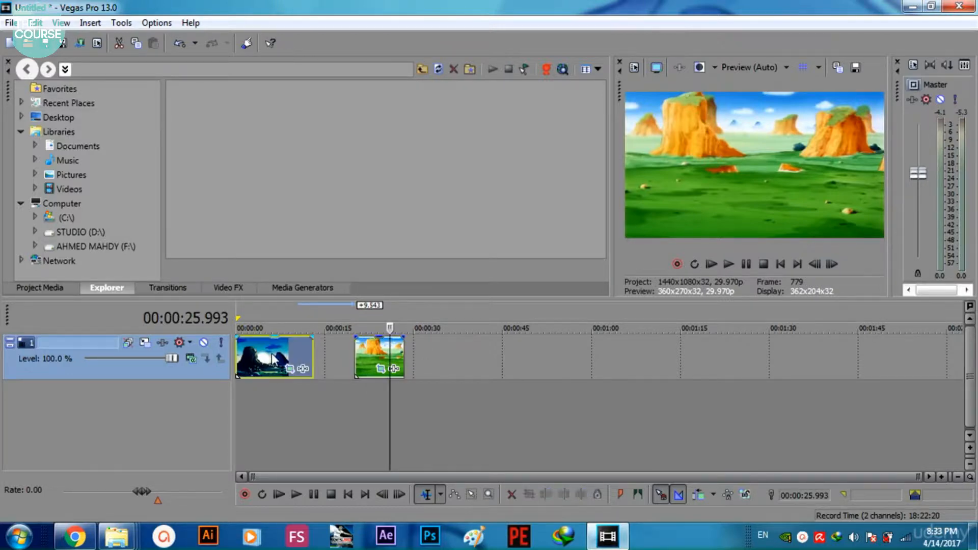
left_click(281, 355)
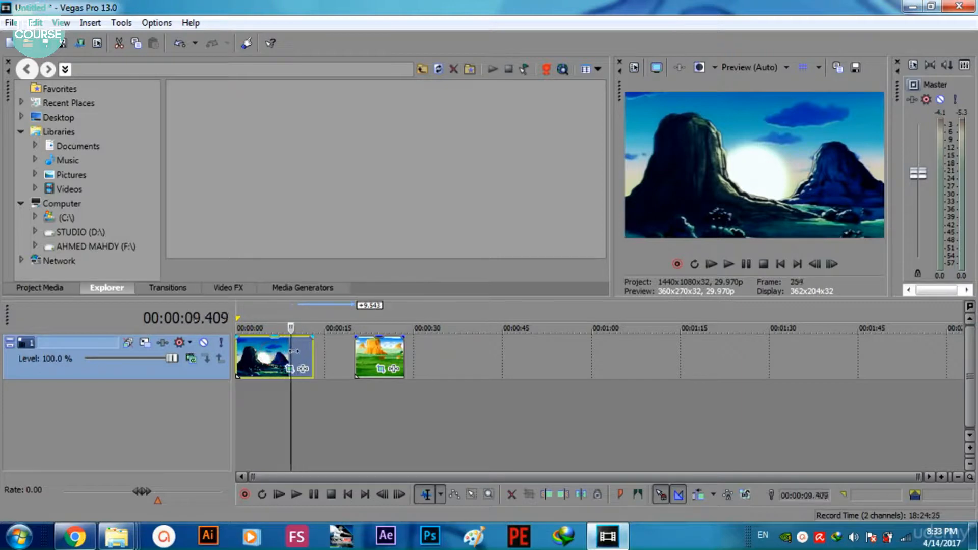
left_click(364, 347)
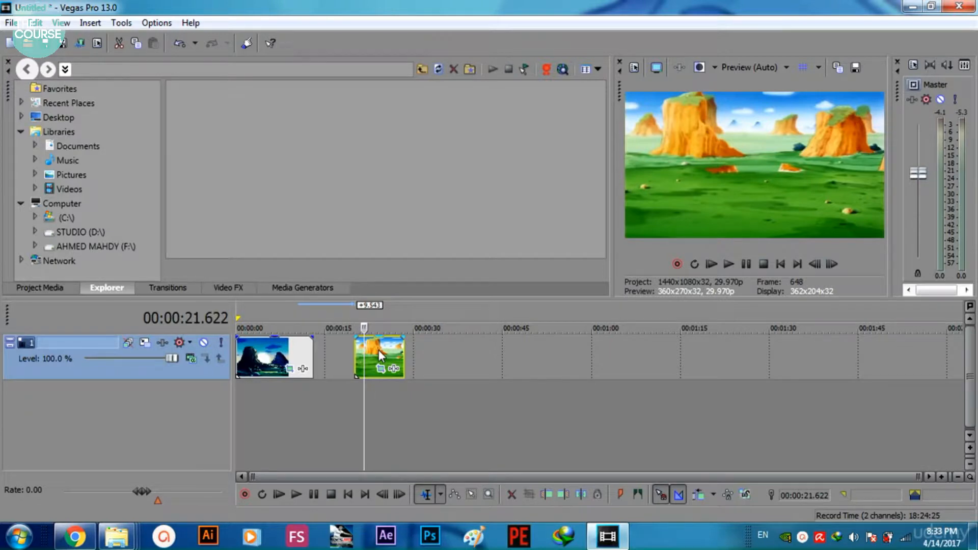
left_click_drag(380, 355, 304, 351)
Step forward from 11.478 seconds across the hard cut between the two landscape clips
left_click(301, 350)
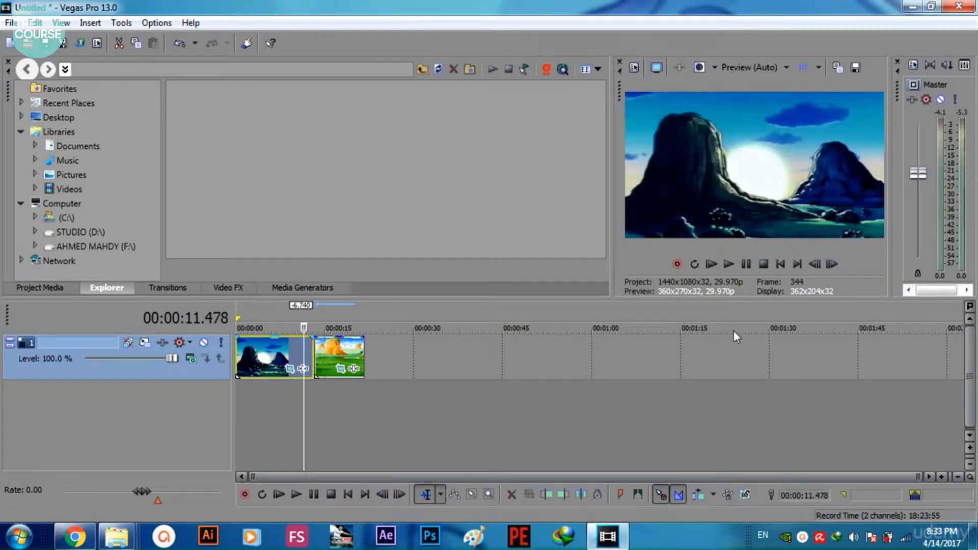
left_click(831, 264)
left_click(831, 264)
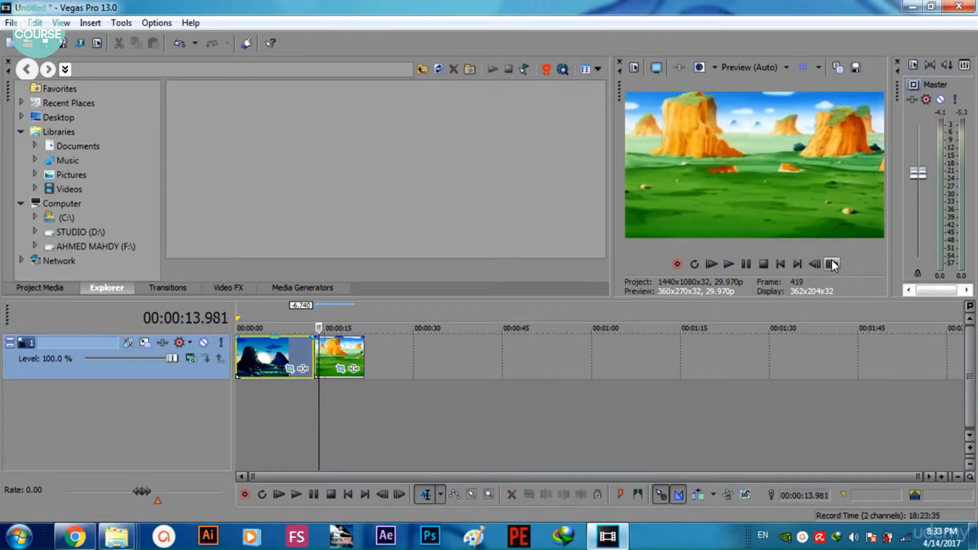
Overlap the green landscape clip with the end of the night clip by about 2.3 seconds and step through the crossfade
left_click_drag(358, 357, 325, 355)
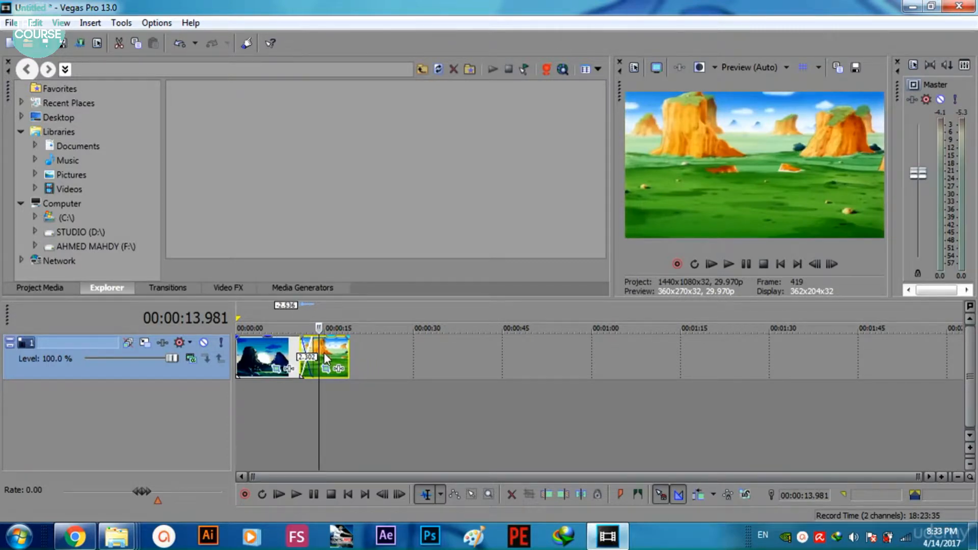
left_click(298, 386)
left_click(838, 264)
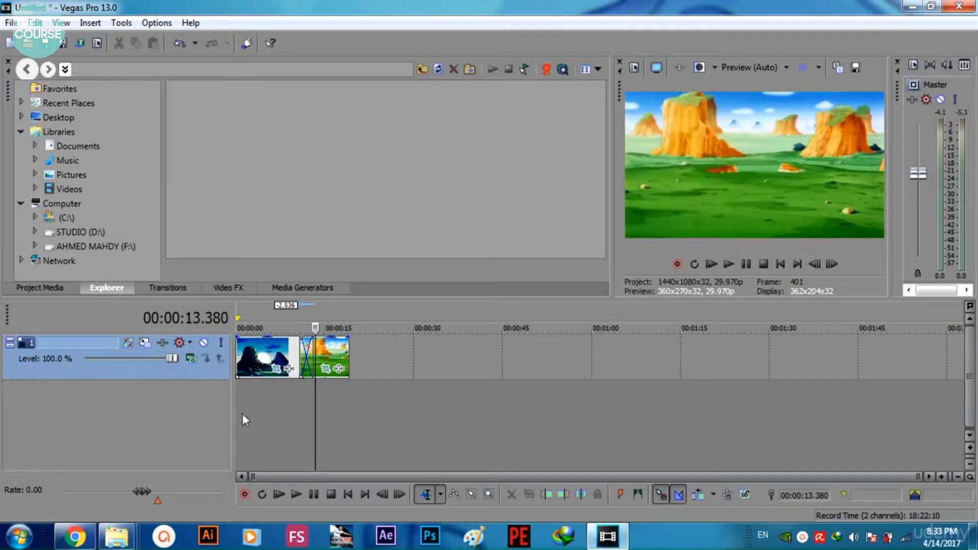
left_click(293, 401)
left_click_drag(293, 401, 292, 399)
Apply the Simple preset of the 3D Blinds transition to the crossfade between the two landscape clips
left_click(176, 288)
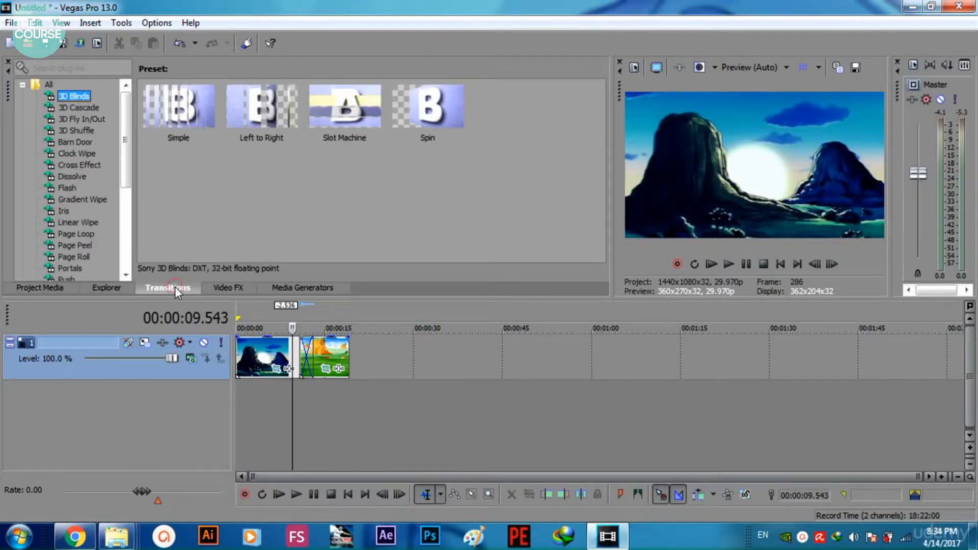
left_click(123, 213)
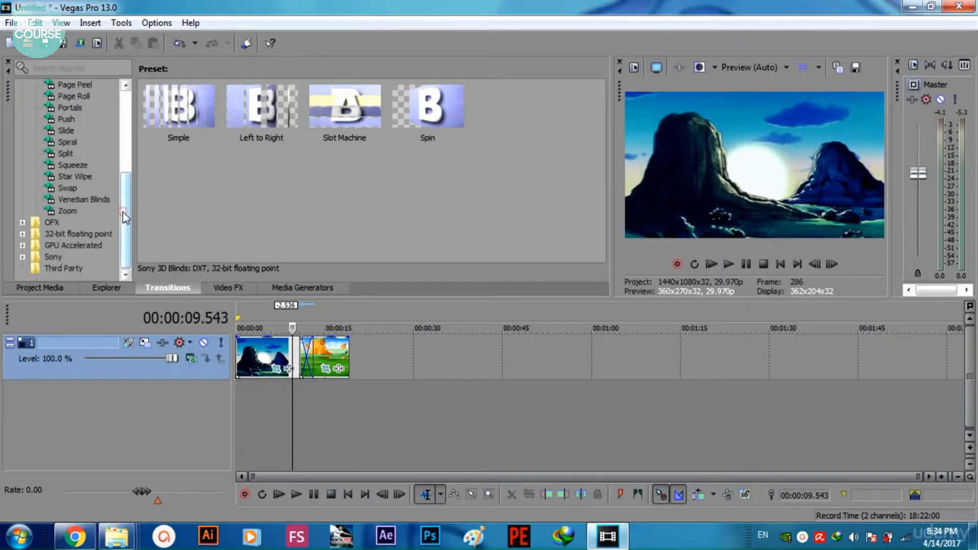
left_click_drag(123, 213, 118, 115)
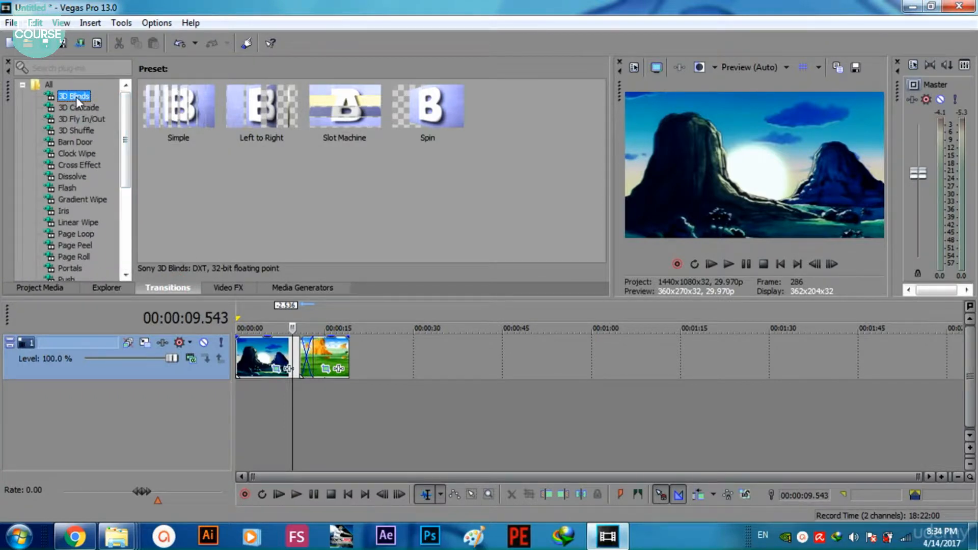
left_click(187, 133)
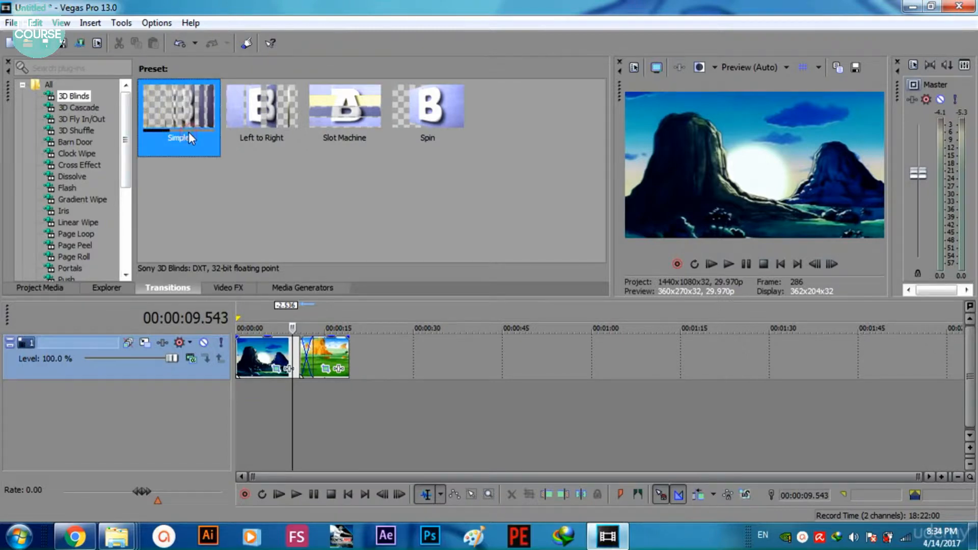
left_click_drag(189, 132, 303, 320)
left_click_drag(305, 373, 304, 345)
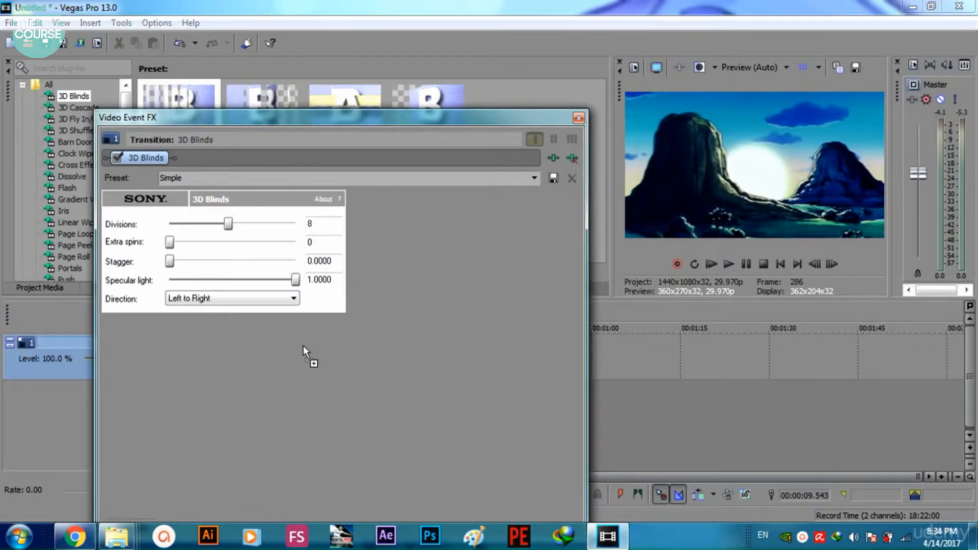
Step forward and back through the 3D Blinds transition from about 10.8 seconds to check its motion
left_click_drag(491, 121, 407, 425)
left_click_drag(290, 391, 300, 394)
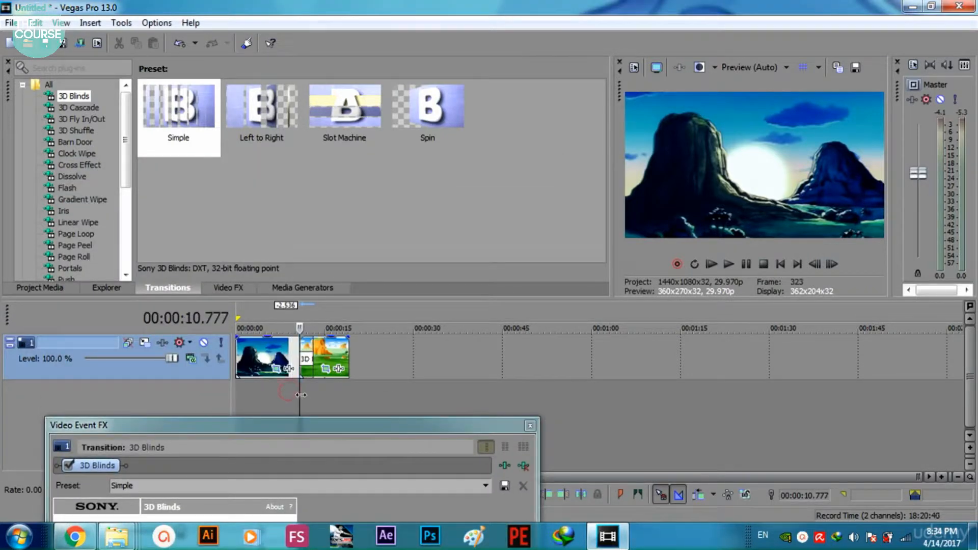
left_click(833, 270)
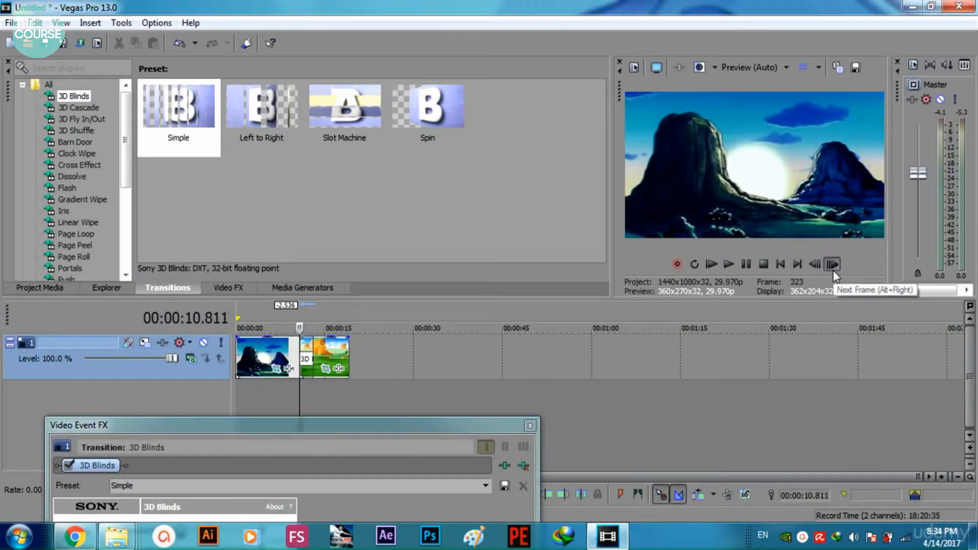
left_click(833, 270)
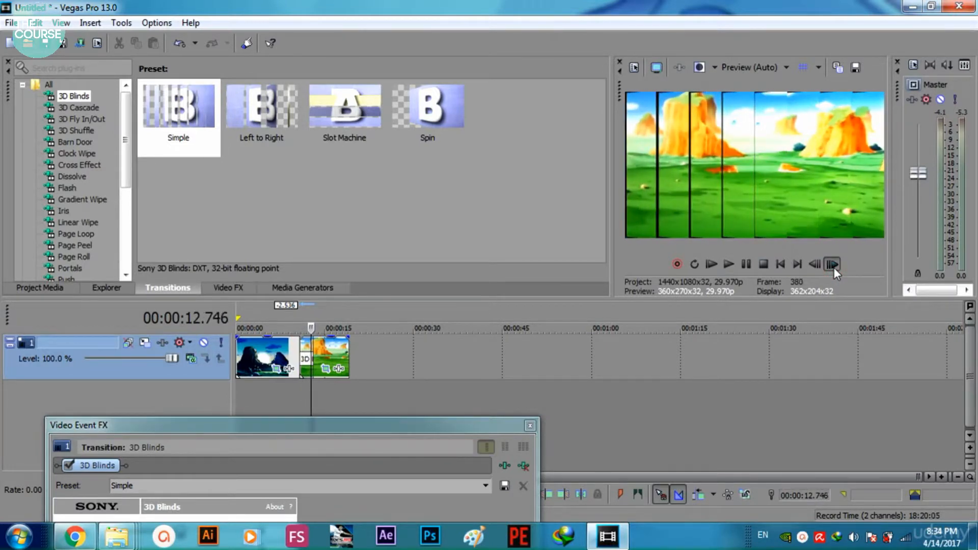
left_click(817, 264)
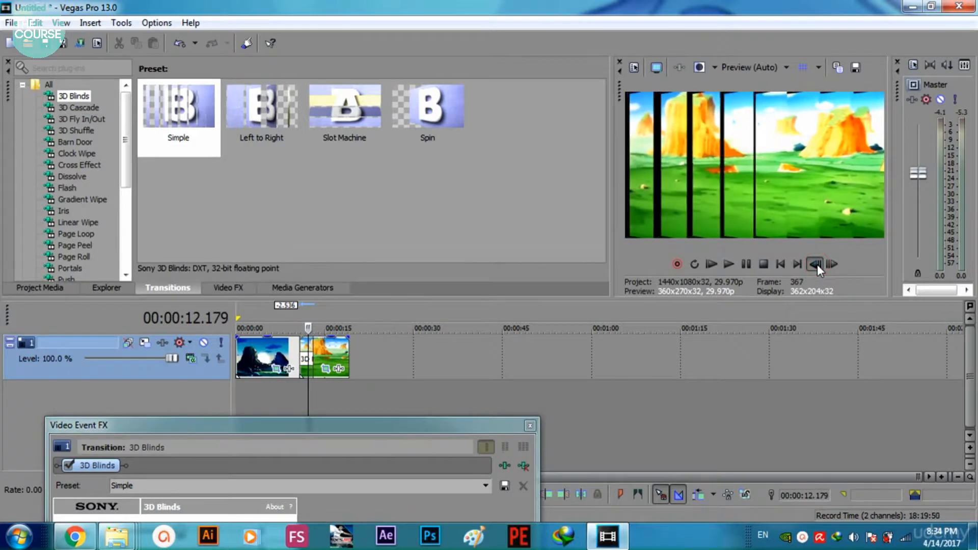
Set the 3D Blinds transition to 9 divisions, 2 extra spins, 0.0340 stagger and 0.9760 specular light
left_click_drag(411, 420, 422, 147)
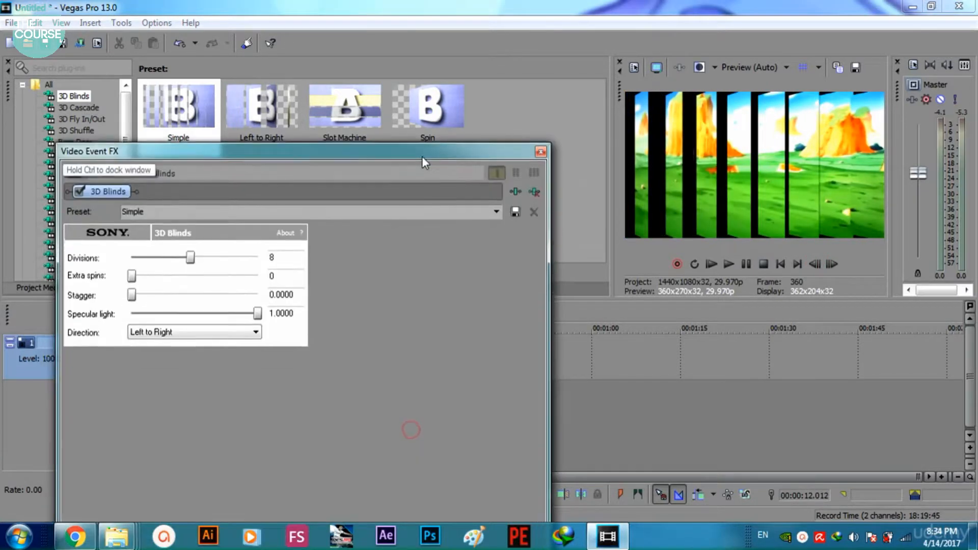
mouse_move(192, 256)
left_mouse_down()
mouse_move(218, 256)
mouse_move(189, 256)
mouse_move(200, 258)
left_mouse_up()
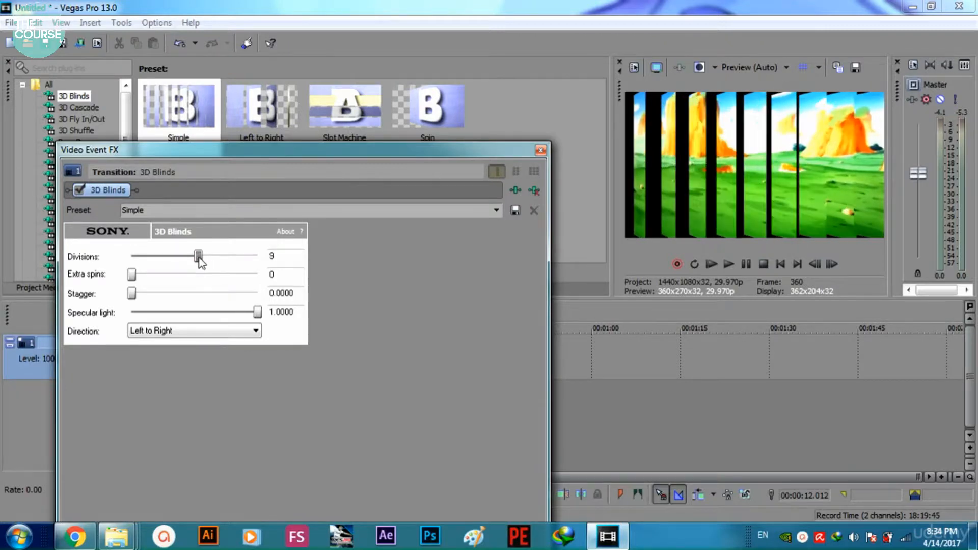
left_click_drag(131, 276, 140, 298)
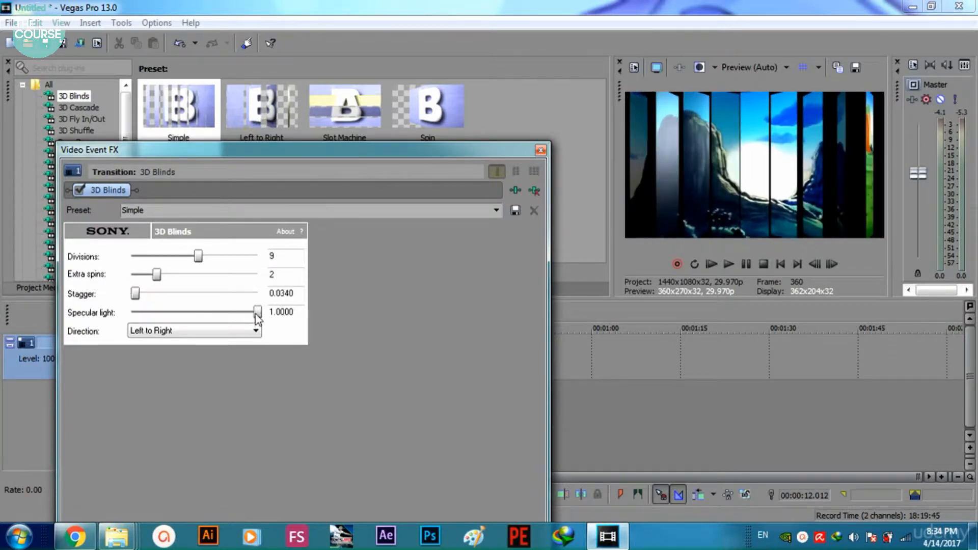
mouse_move(257, 312)
left_mouse_down()
mouse_move(216, 316)
mouse_move(253, 312)
left_mouse_up()
Try the Bottom to Top, Right to Left and Top to Bottom directions for the 3D Blinds transition
left_click(182, 332)
left_click(183, 344)
left_click(186, 336)
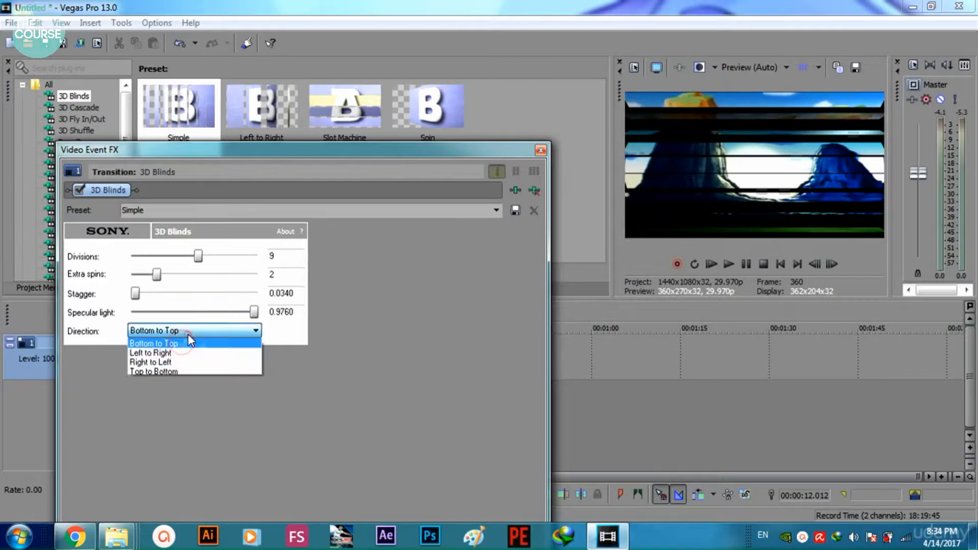
left_click(188, 360)
left_click(204, 332)
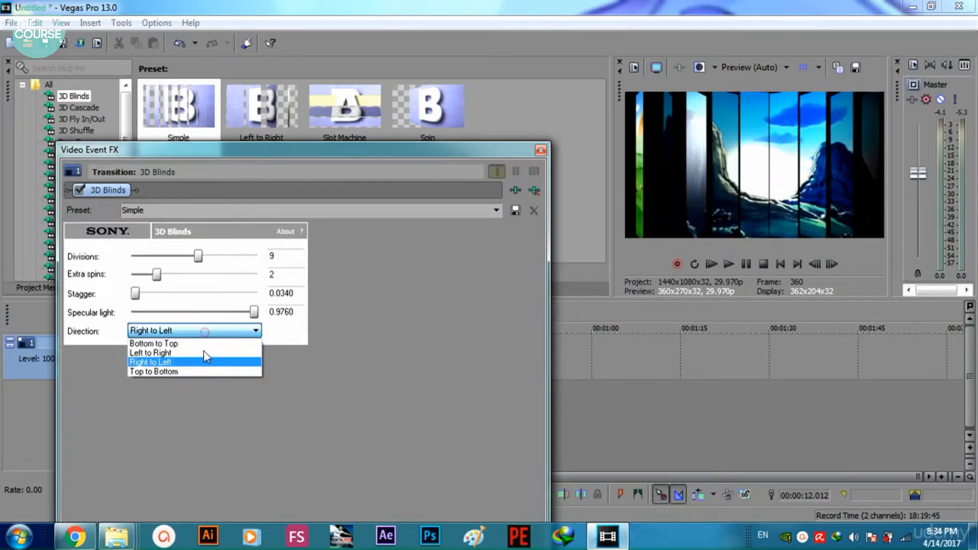
left_click(201, 371)
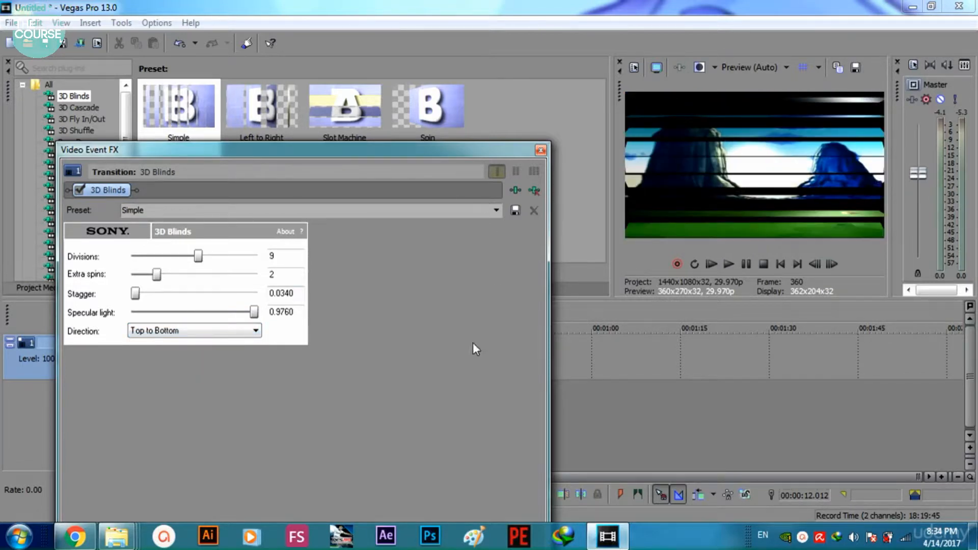
Remove the 3D Blinds transition from the crossfade between the two landscape clips
left_click(533, 189)
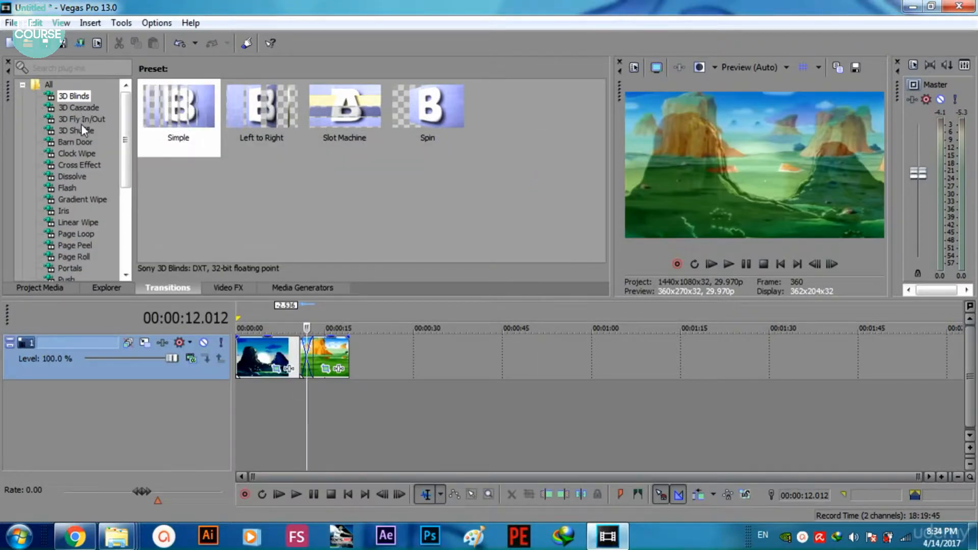
Apply the default preset of the Flash transition to the start of the night landscape clip
left_click(71, 185)
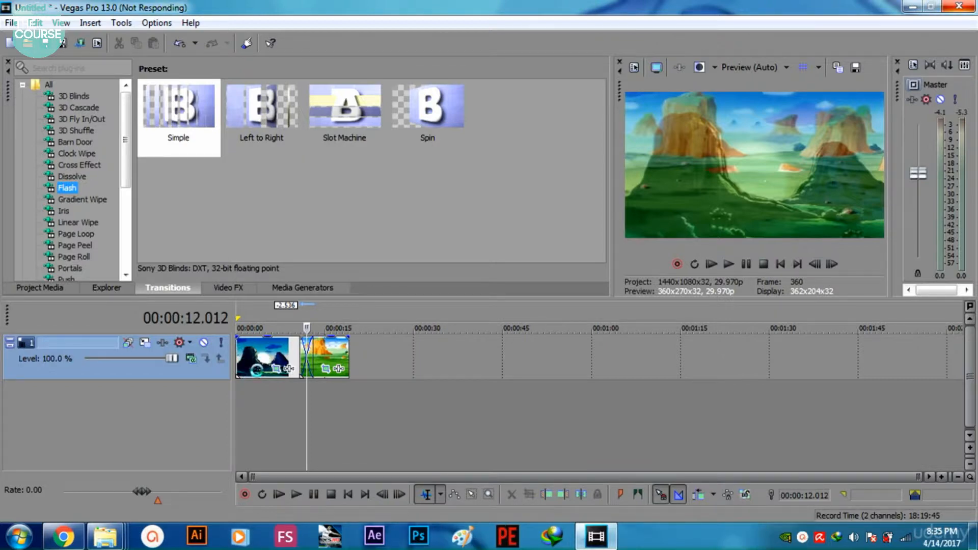
left_click(246, 355)
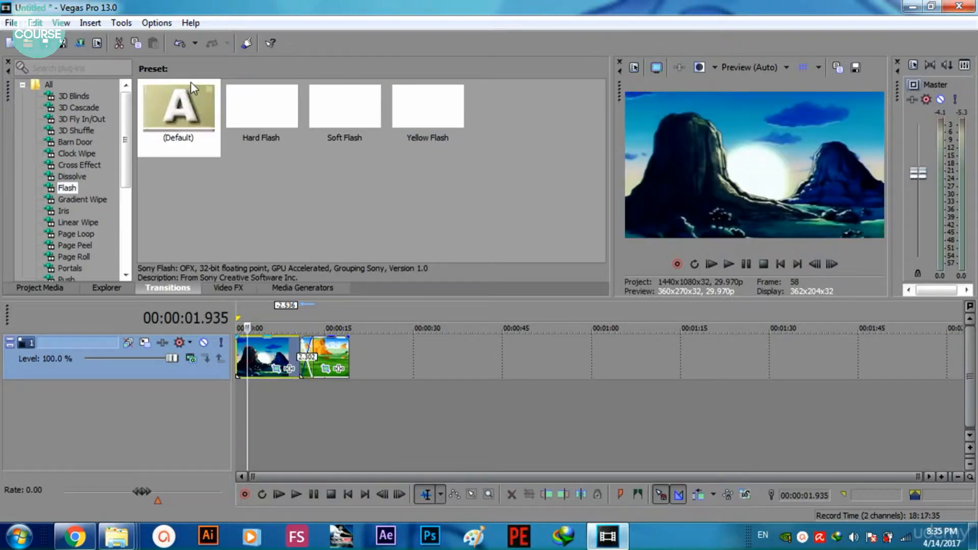
left_click(184, 112)
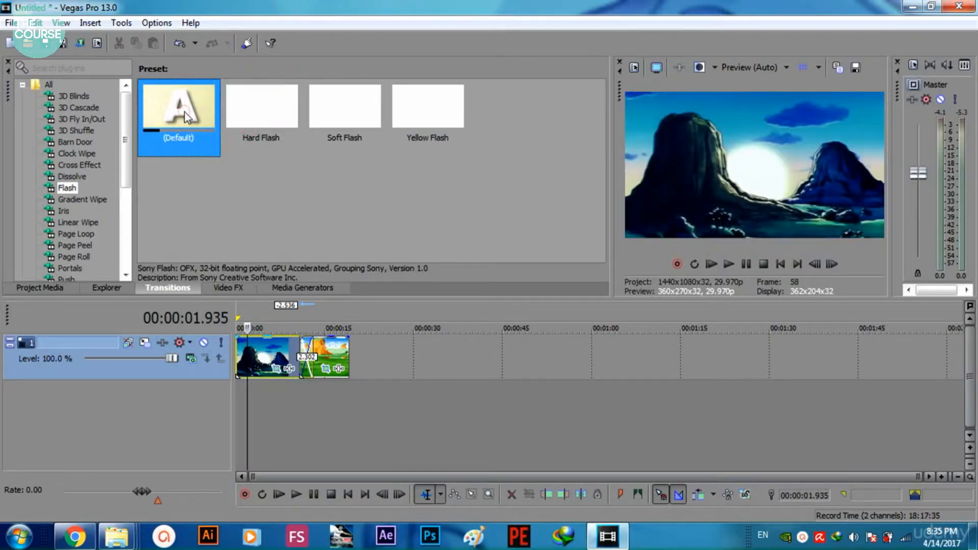
left_click_drag(185, 112, 237, 350)
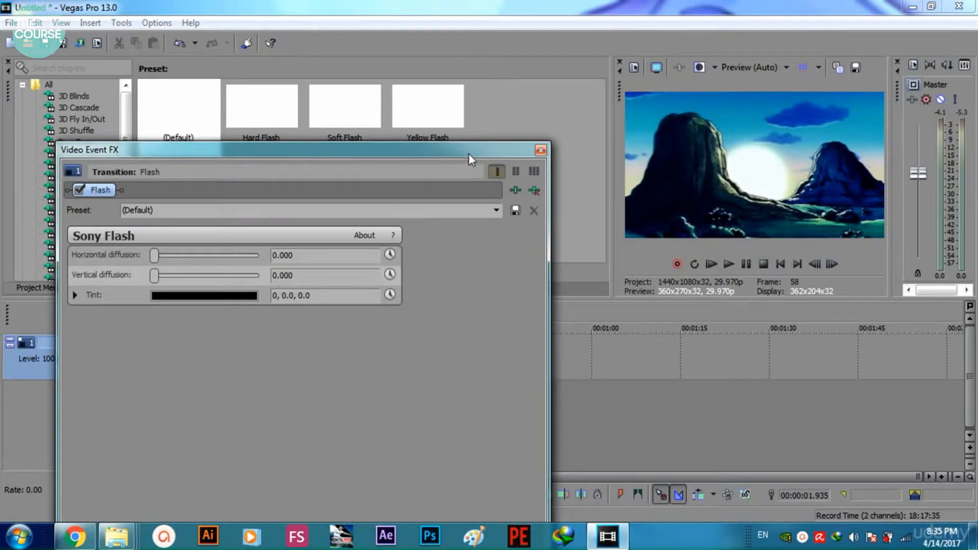
Step forward and back from the beginning of the night clip to preview the Flash transition
left_click_drag(468, 154, 409, 522)
left_click(240, 416)
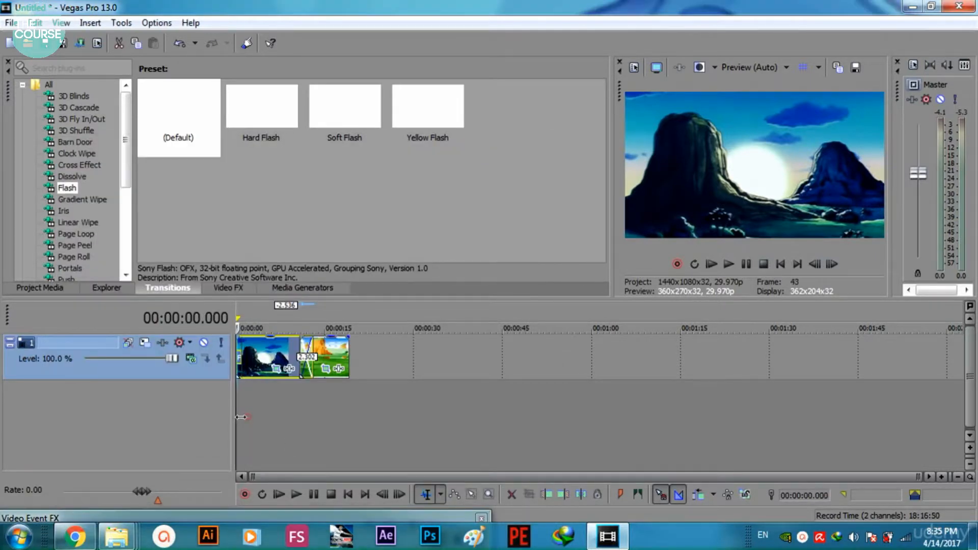
left_click_drag(453, 515, 507, 77)
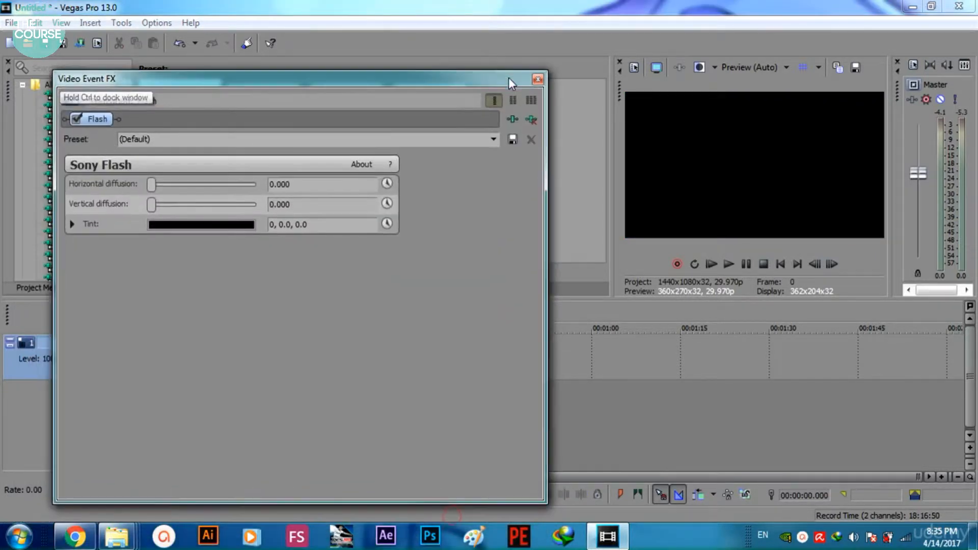
left_click(838, 264)
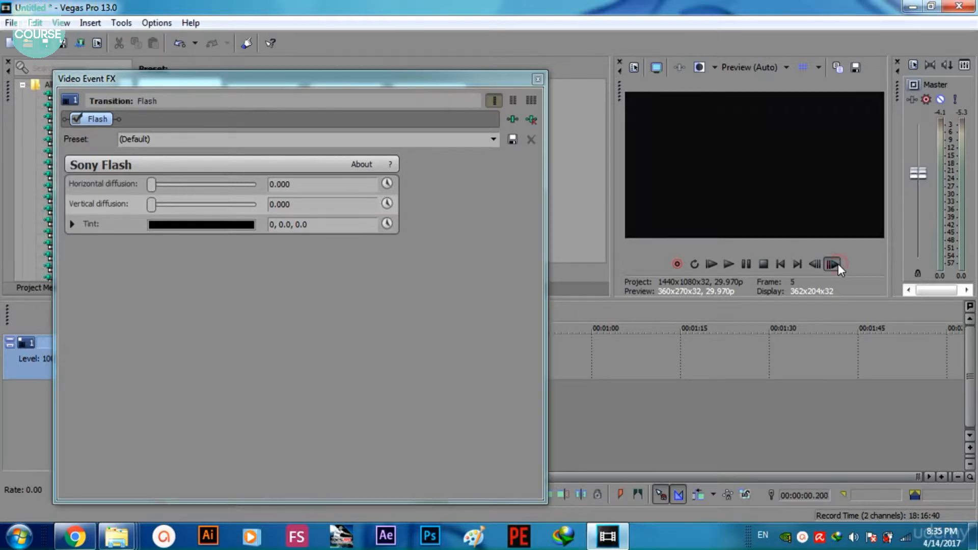
left_click(823, 267)
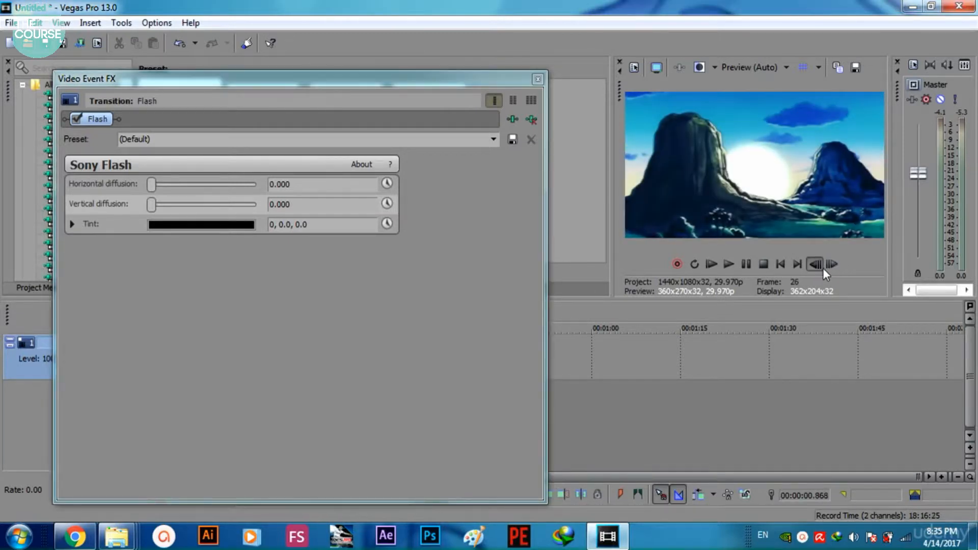
left_click(833, 265)
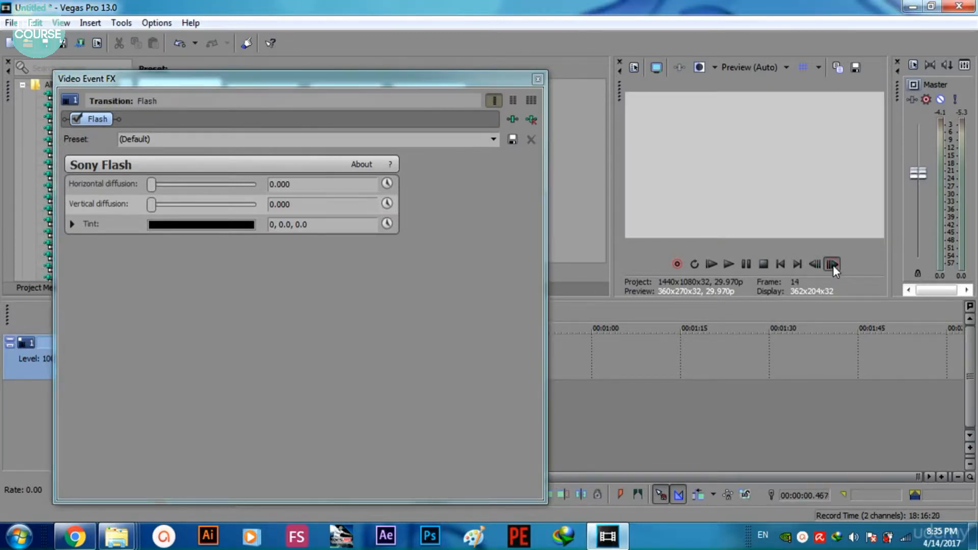
Set the Flash transition's horizontal diffusion to 0.340 and vertical diffusion to 0.707, and remove the transition from the night clip
left_click_drag(153, 183, 226, 205)
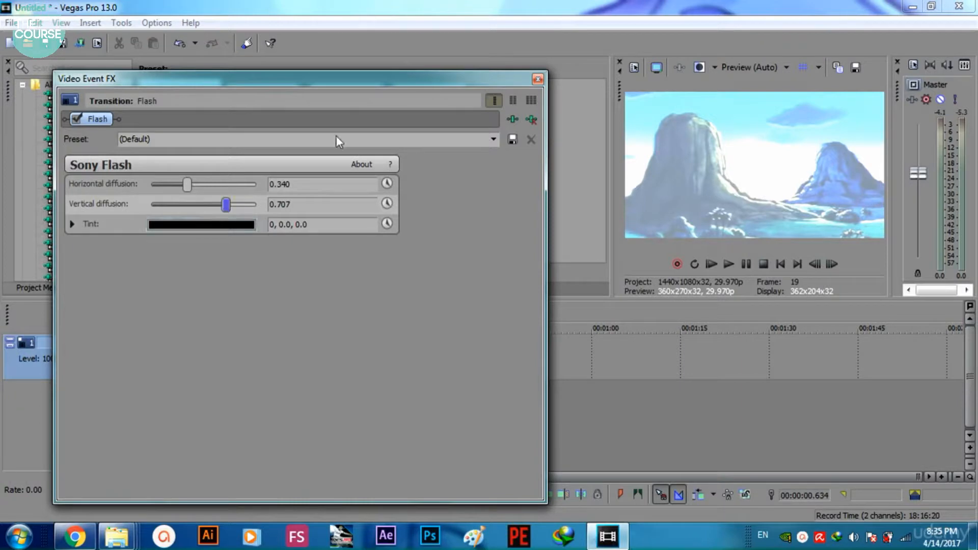
left_click(533, 122)
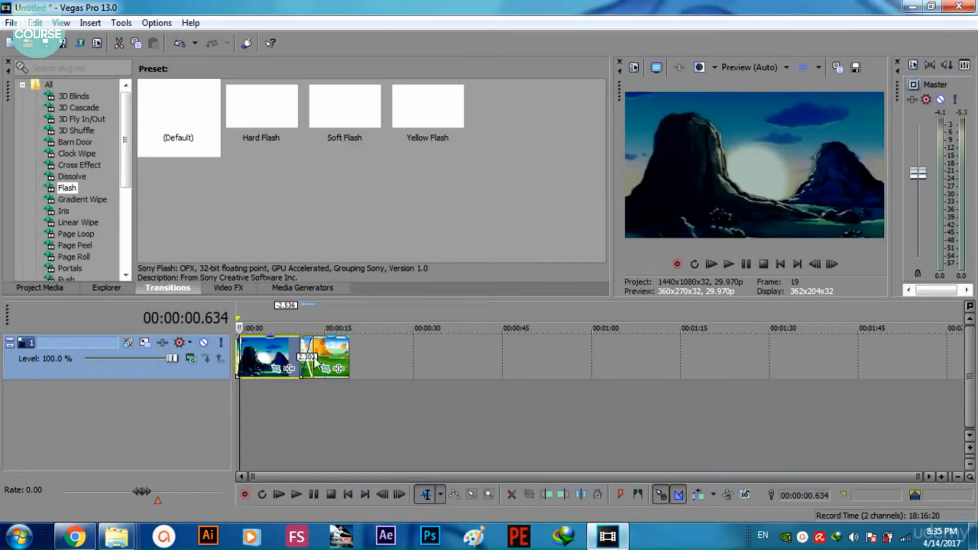
Apply the default preset of the Linear Wipe transition to the end of the green landscape clip
left_click(335, 357)
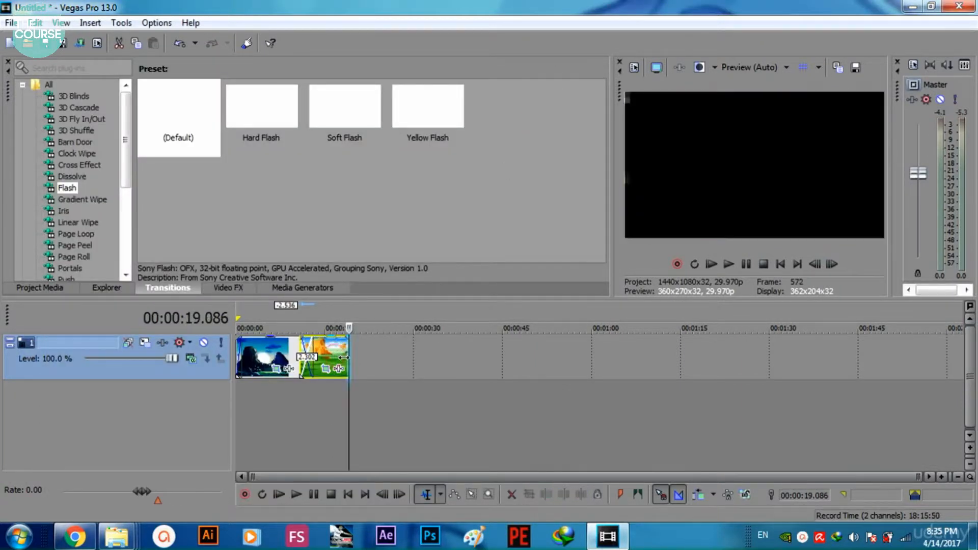
left_click(79, 222)
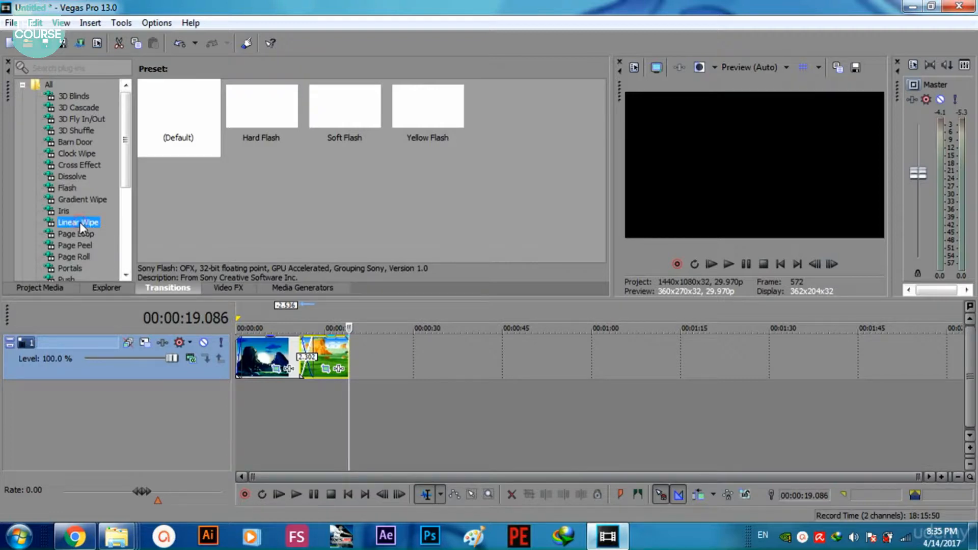
left_click(180, 102)
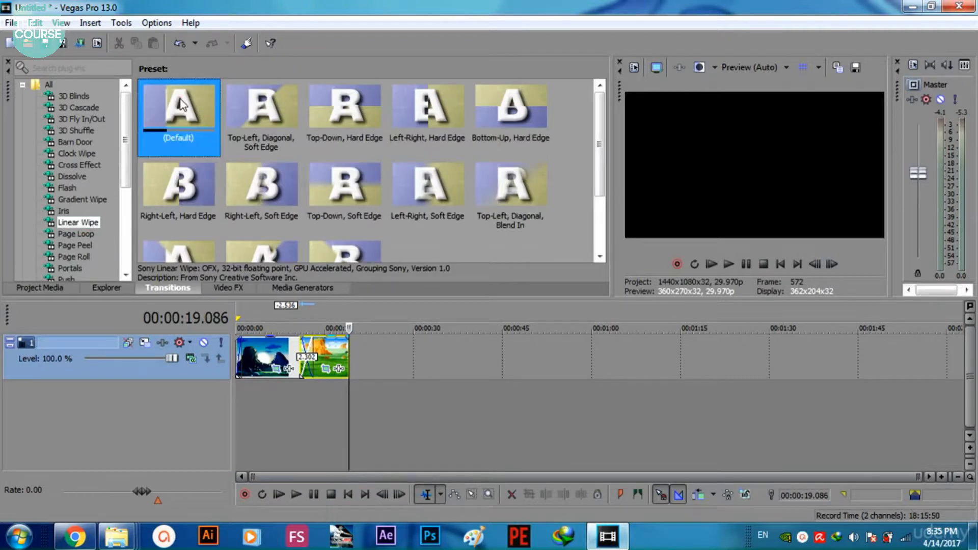
left_click_drag(180, 102, 348, 345)
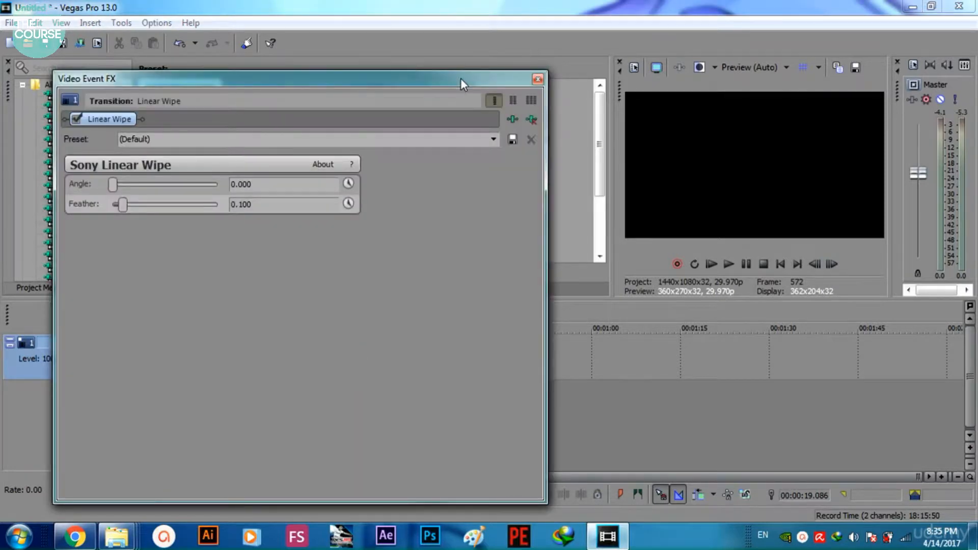
Step through the end of the green clip from about 17.65 seconds to preview the Linear Wipe, and close its settings
left_click_drag(461, 78, 489, 410)
left_click_drag(348, 387, 340, 388)
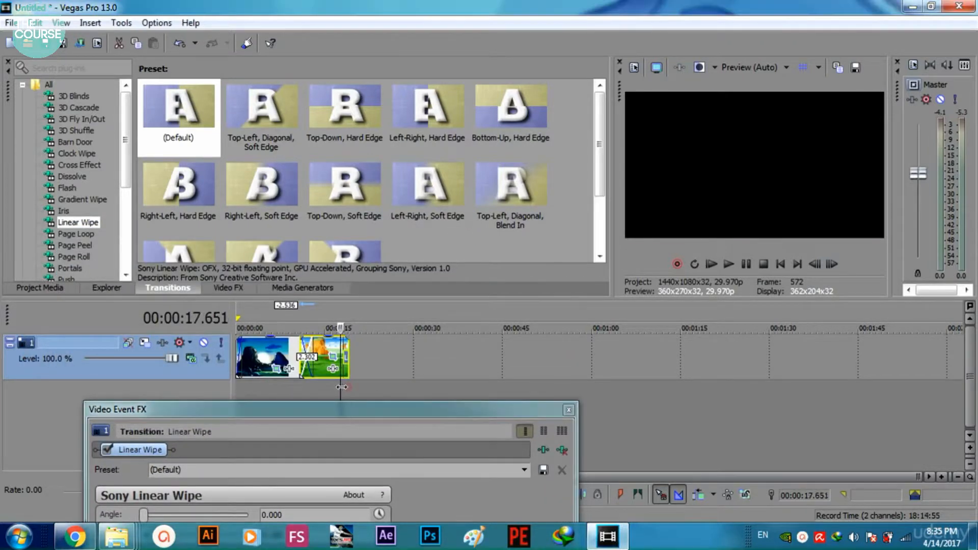
left_click(837, 264)
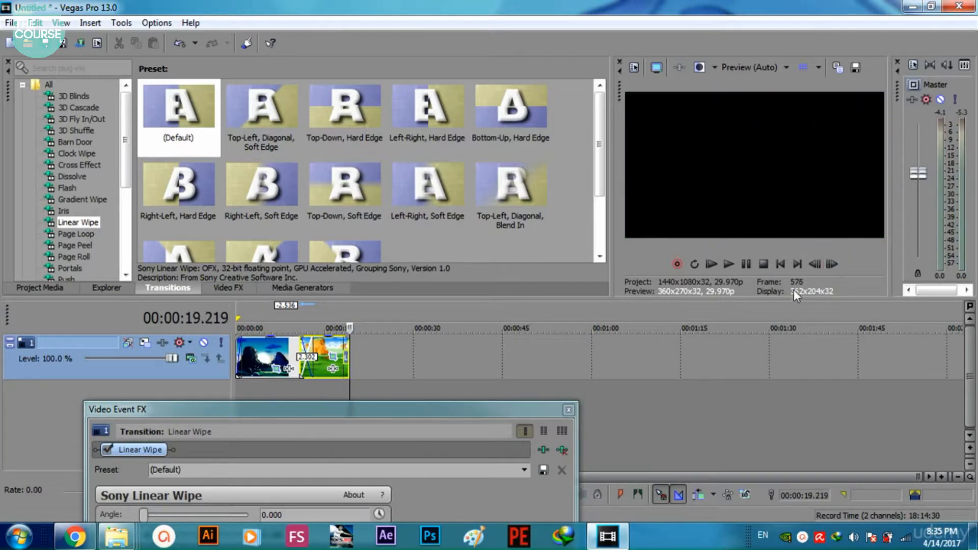
double_click(509, 414)
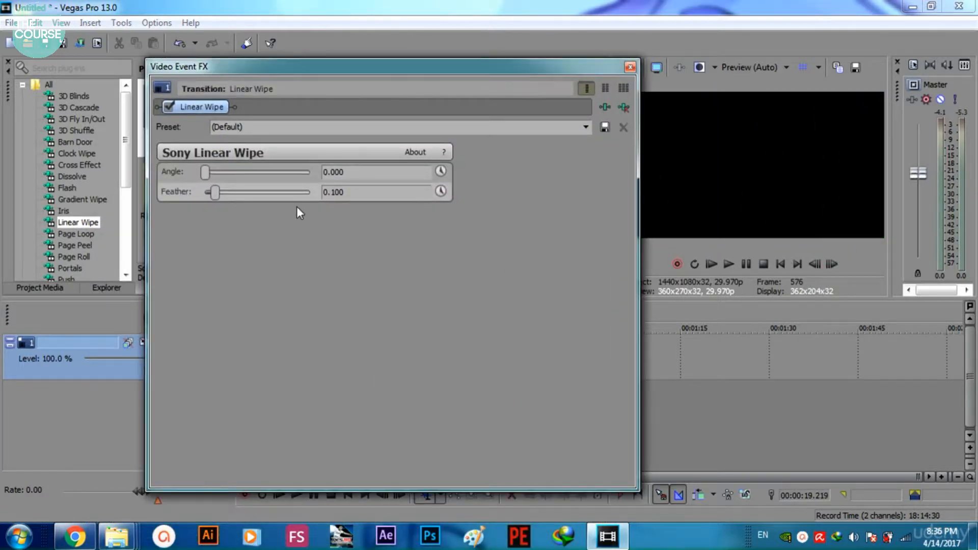
left_click(630, 67)
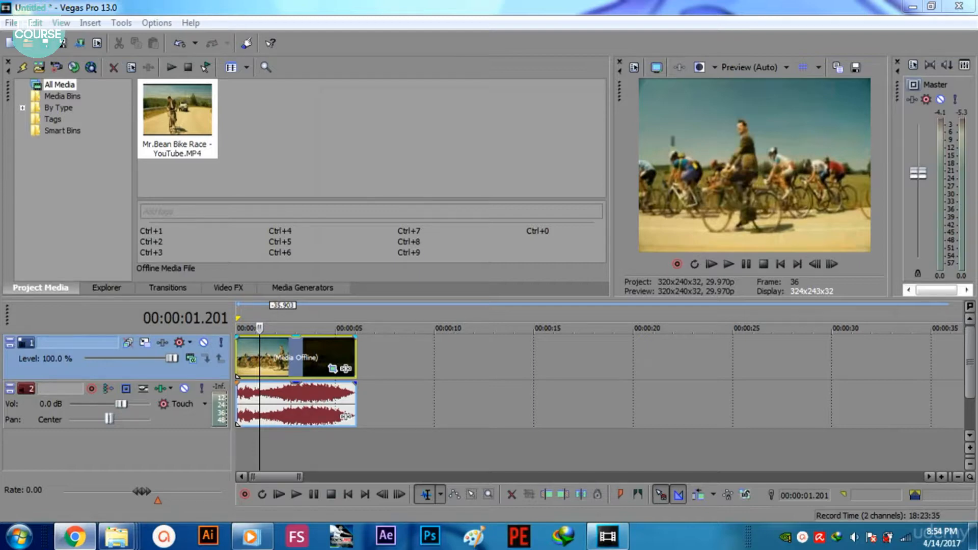
mouse_move(261, 361)
left_mouse_down()
mouse_move(287, 361)
mouse_move(267, 361)
left_mouse_up()
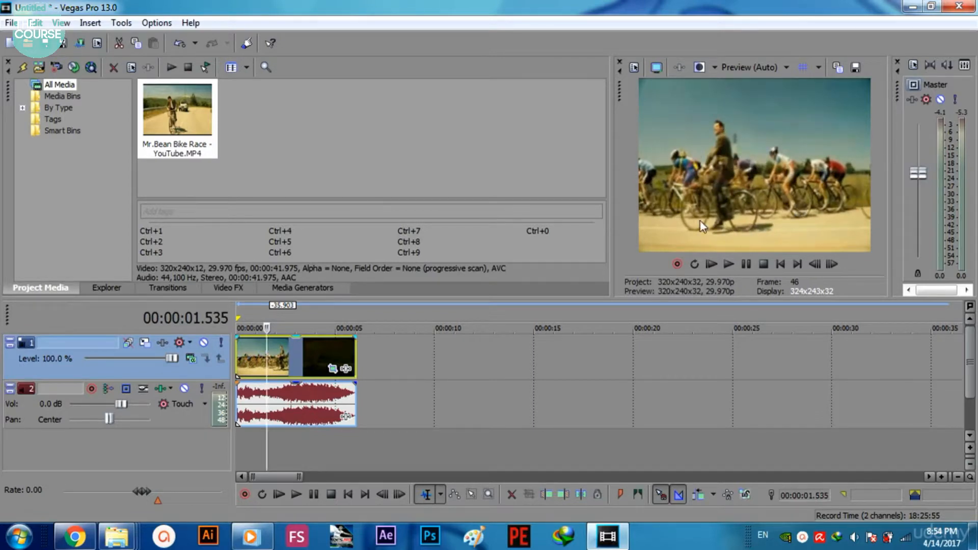
right_click(299, 353)
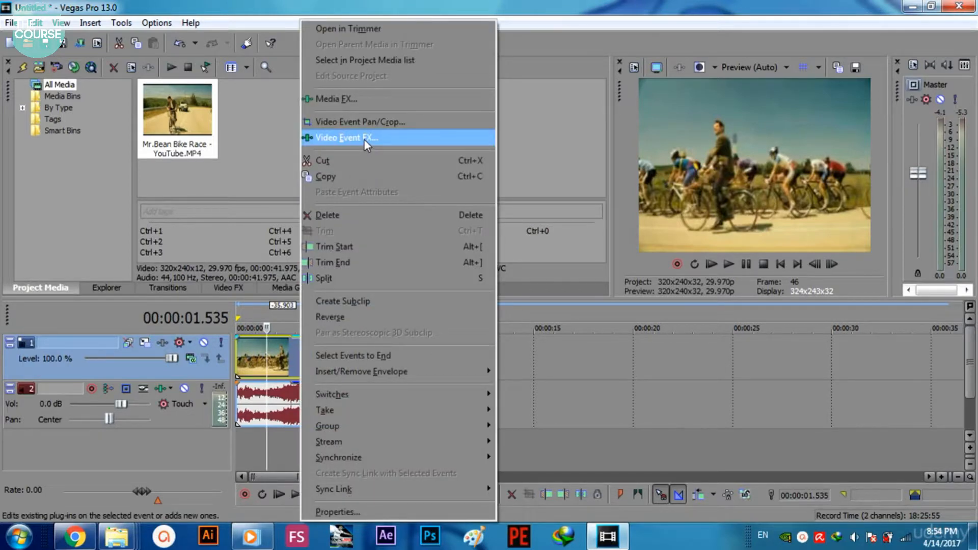
left_click(549, 385)
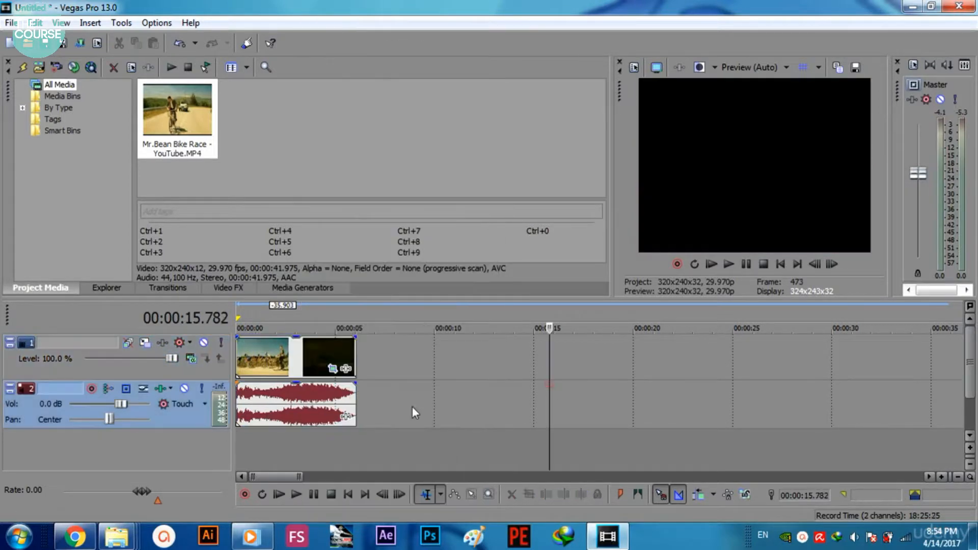
Apply the default preset of the Brightness and Contrast effect to the bike race video clip
left_click(278, 366)
left_click(230, 289)
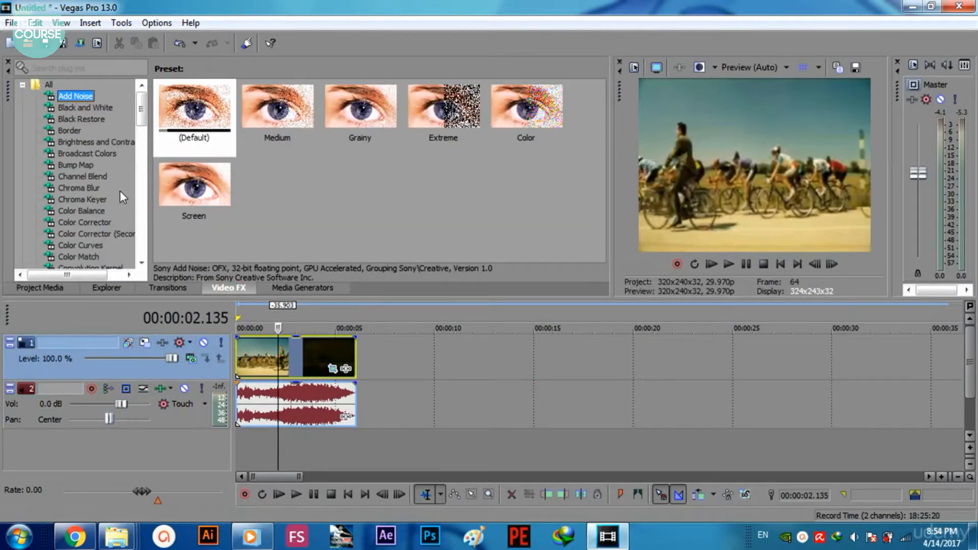
mouse_move(140, 117)
left_mouse_down()
mouse_move(139, 132)
mouse_move(137, 118)
left_mouse_up()
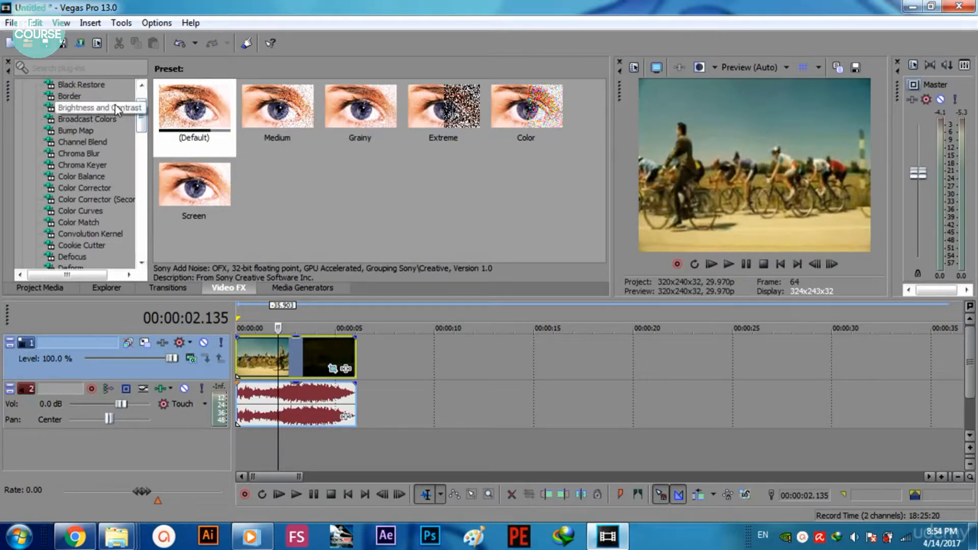
left_click(115, 106)
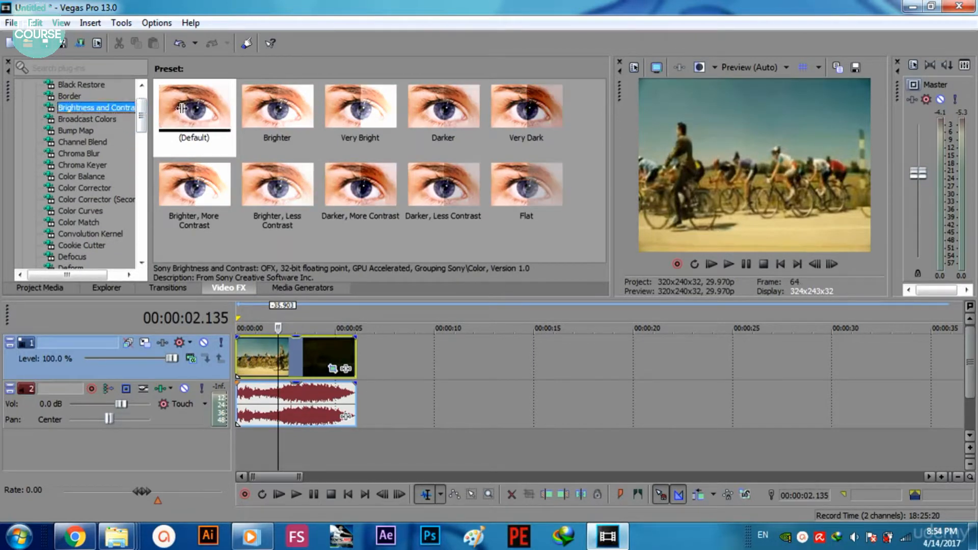
left_click(209, 136)
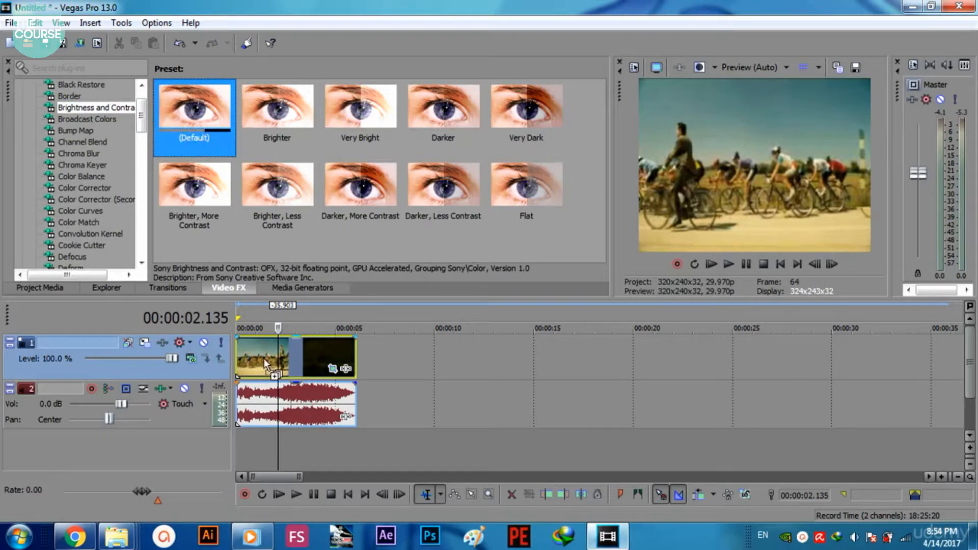
left_click_drag(264, 359, 263, 357)
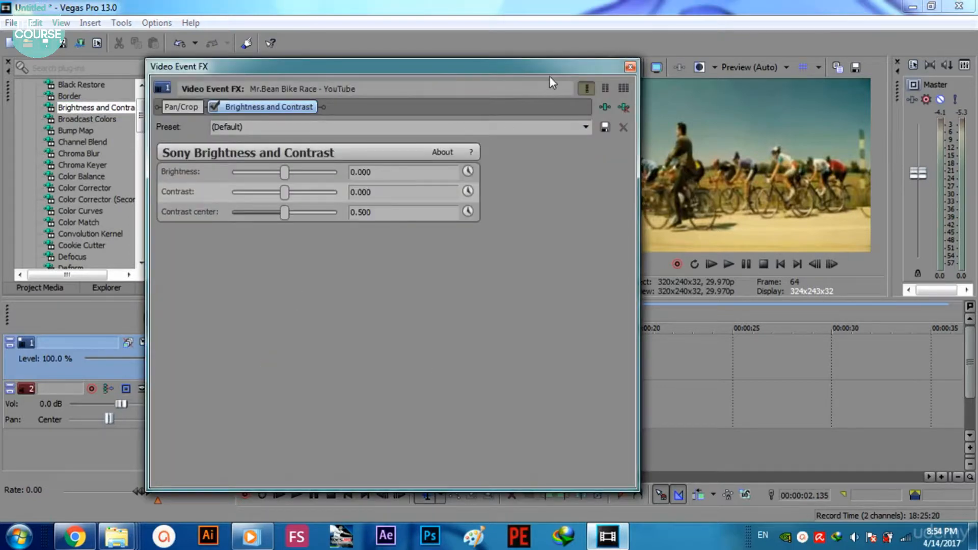
Set the bike race clip's brightness to 0.211 and contrast to -0.388, and adjust the contrast center
left_click_drag(542, 73, 466, 85)
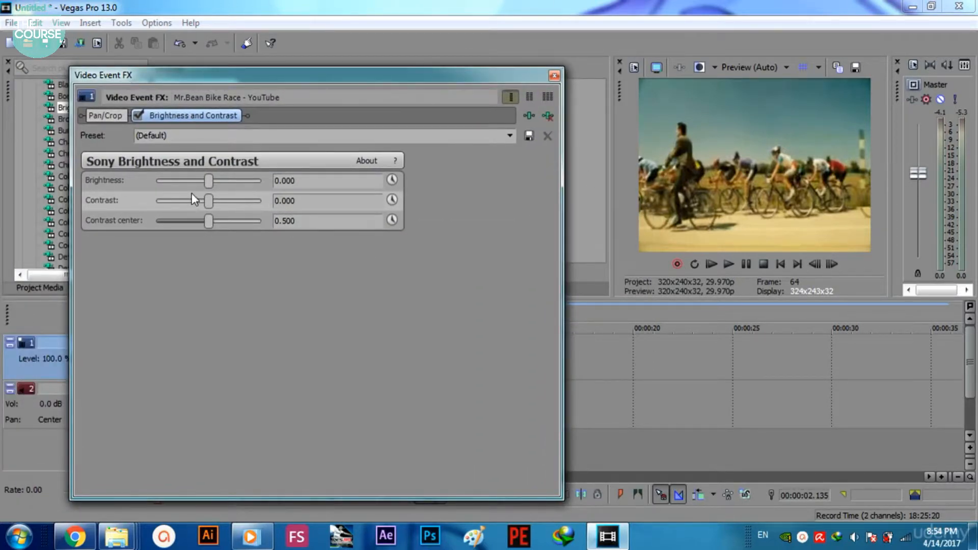
mouse_move(212, 184)
left_mouse_down()
mouse_move(234, 185)
mouse_move(218, 184)
mouse_move(225, 207)
mouse_move(240, 204)
mouse_move(213, 220)
mouse_move(230, 223)
mouse_move(228, 202)
mouse_move(178, 200)
mouse_move(220, 184)
left_mouse_up()
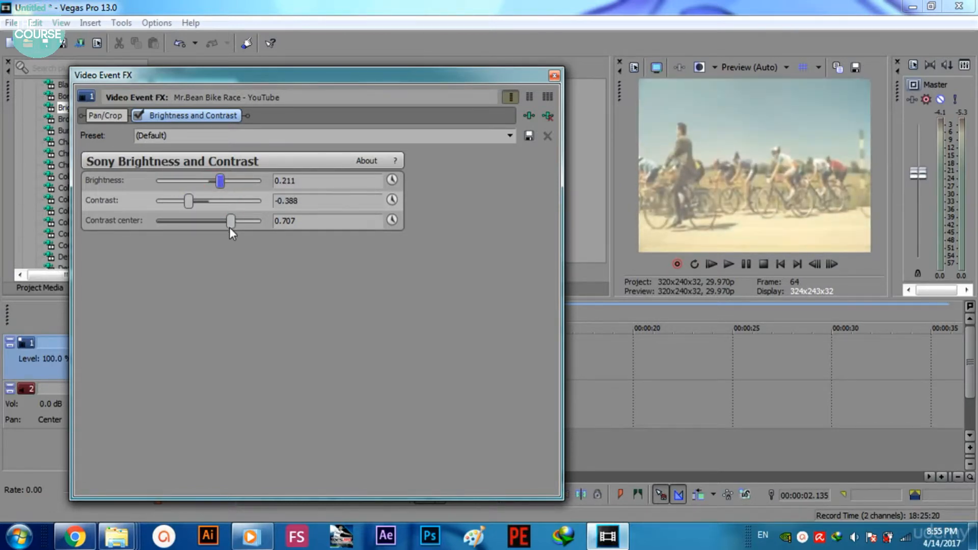
left_click_drag(230, 227, 222, 225)
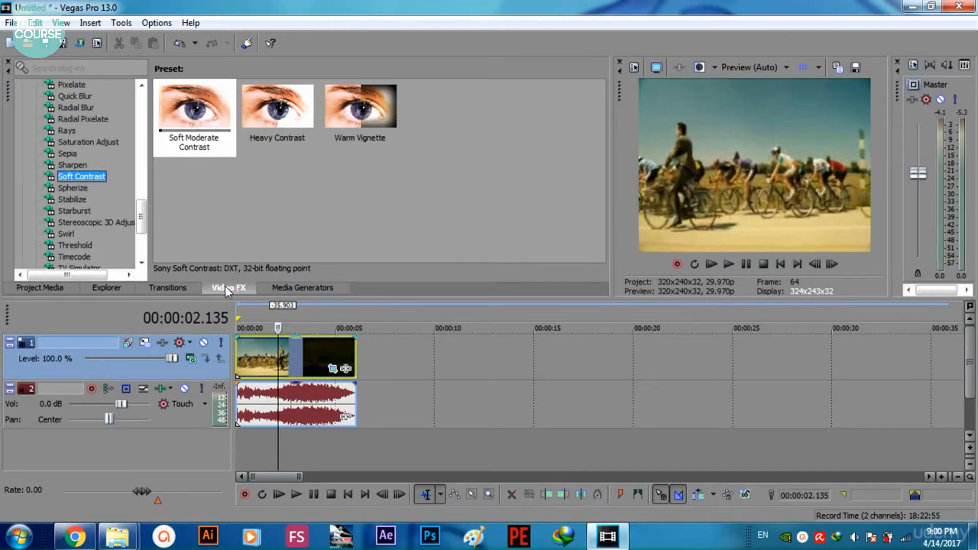
mouse_move(143, 211)
left_mouse_down()
mouse_move(142, 106)
mouse_move(141, 225)
left_mouse_up()
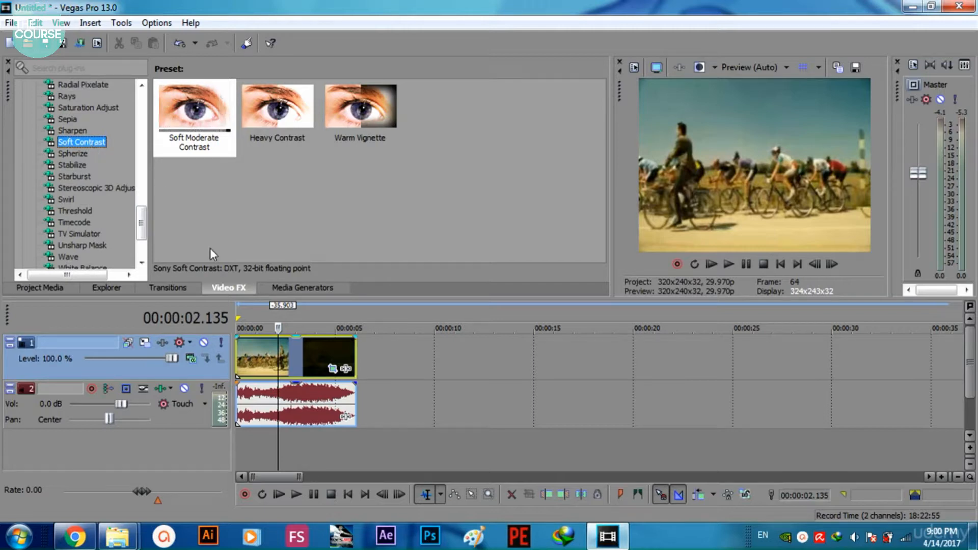
Apply the Soft Moderate Contrast preset of the Soft Contrast effect to the bike race clip
left_click(209, 144)
left_click(285, 120)
left_click(344, 118)
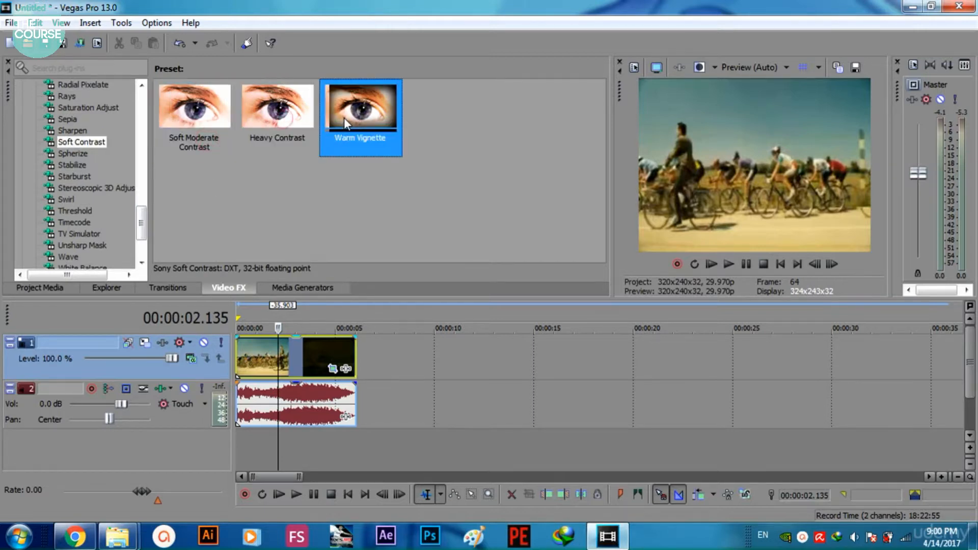
left_click(201, 112)
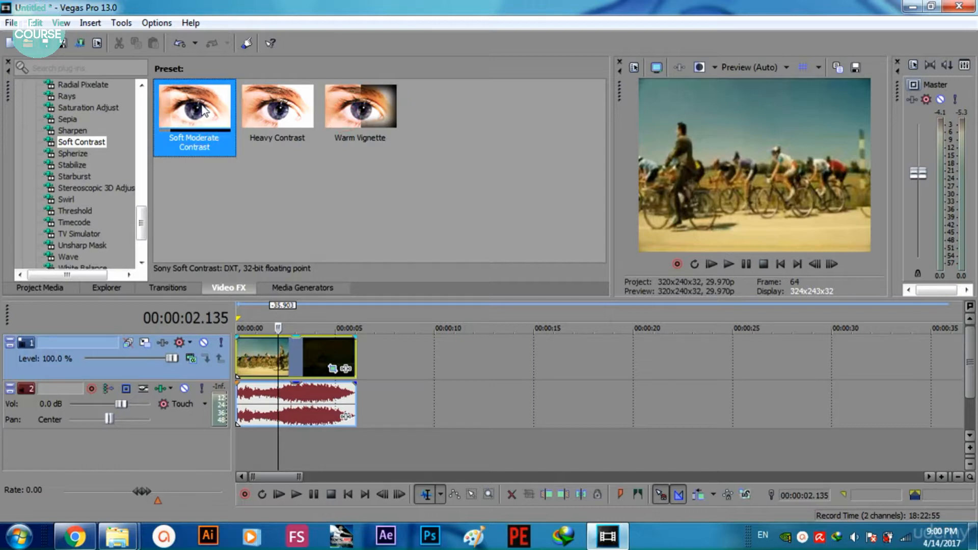
left_click_drag(202, 109, 272, 345)
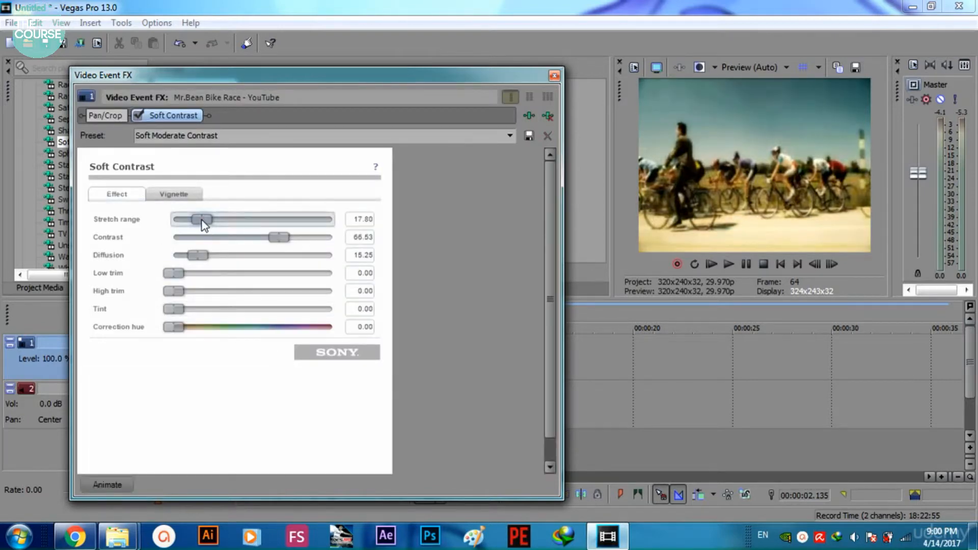
Set the Soft Contrast stretch range to 41.78 and diffusion to 44.67, and try out the low trim
left_click_drag(203, 221, 232, 220)
left_click(509, 136)
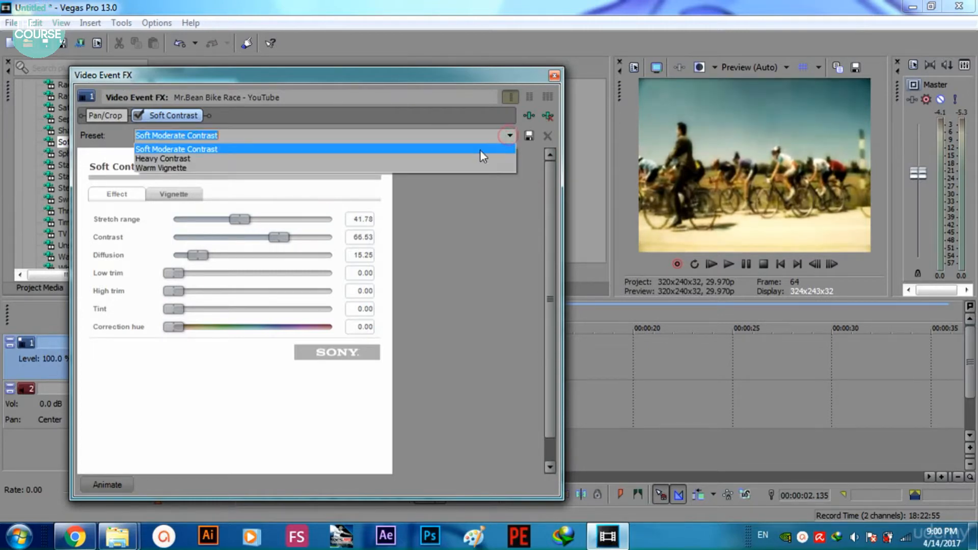
left_click(466, 213)
left_click_drag(198, 255, 247, 256)
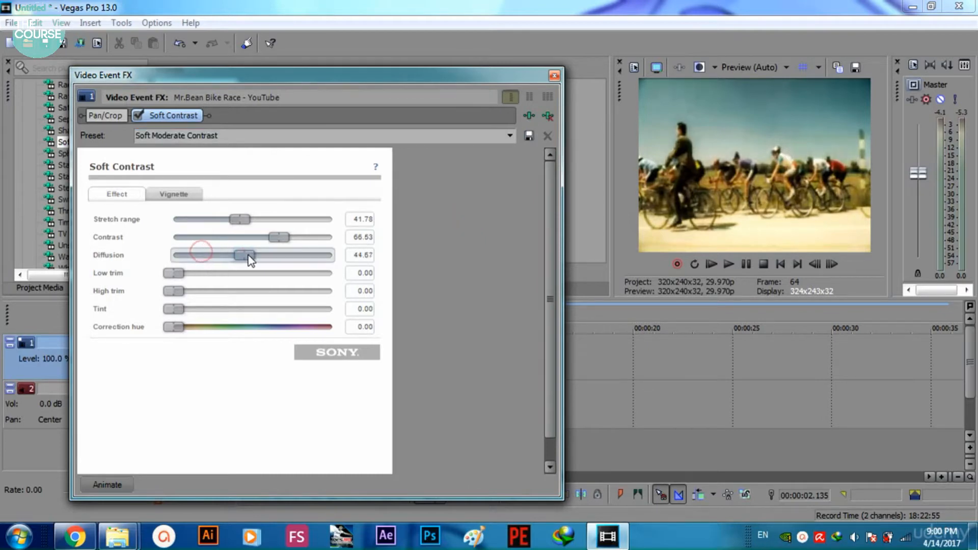
mouse_move(176, 274)
left_mouse_down()
mouse_move(217, 280)
mouse_move(170, 273)
left_mouse_up()
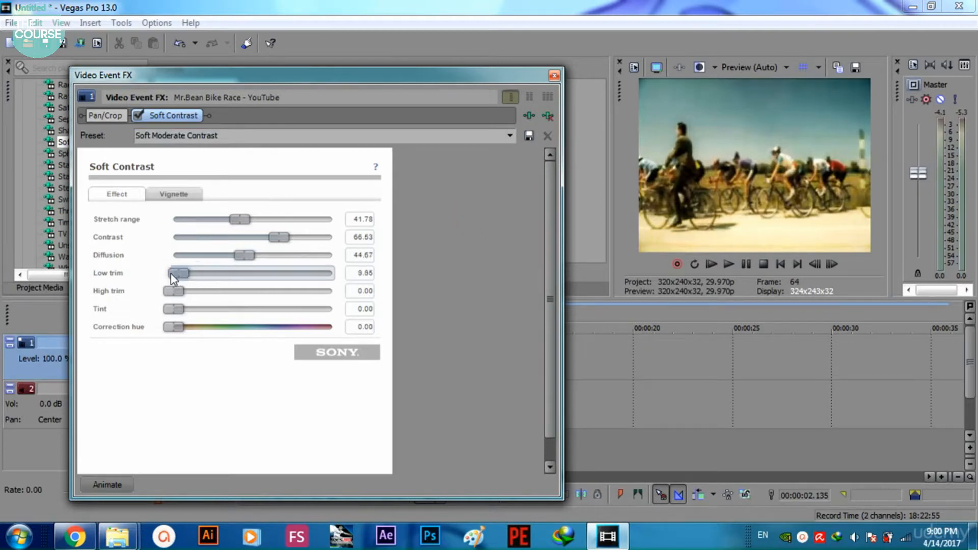
Try the correction hue, then set the tint to 47.06, diffusion to 67.74 and contrast to 45.26
left_click_drag(174, 308, 259, 314)
left_click_drag(166, 317, 259, 326)
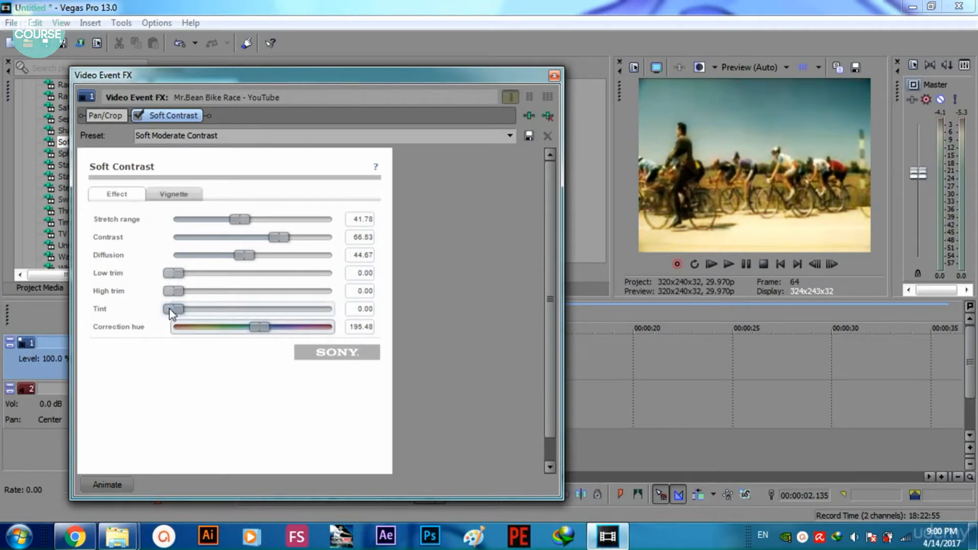
mouse_move(172, 312)
left_mouse_down()
mouse_move(248, 309)
mouse_move(308, 326)
mouse_move(171, 326)
left_mouse_up()
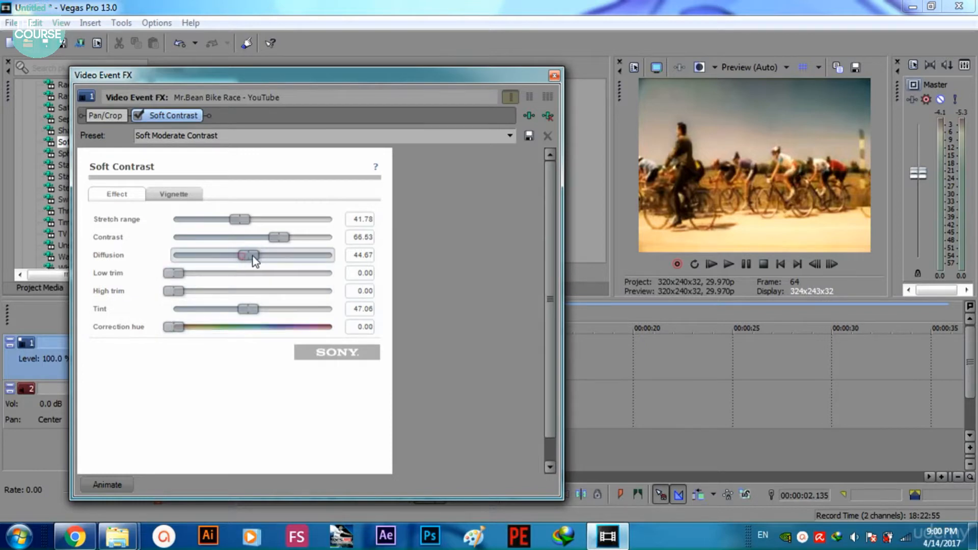
left_click_drag(254, 260, 249, 237)
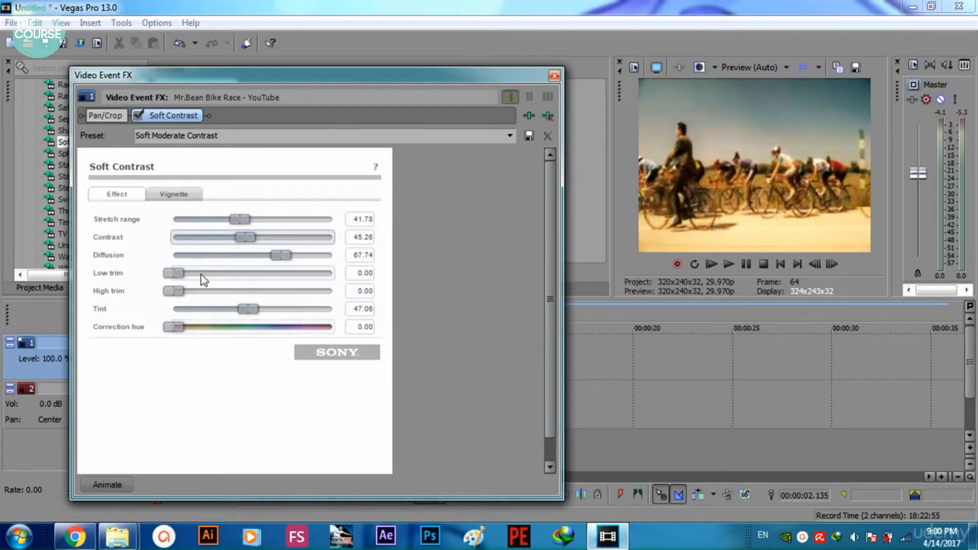
Try Blur, Black and White as the vignette's exterior effect, comparing them in the preview
left_click(179, 197)
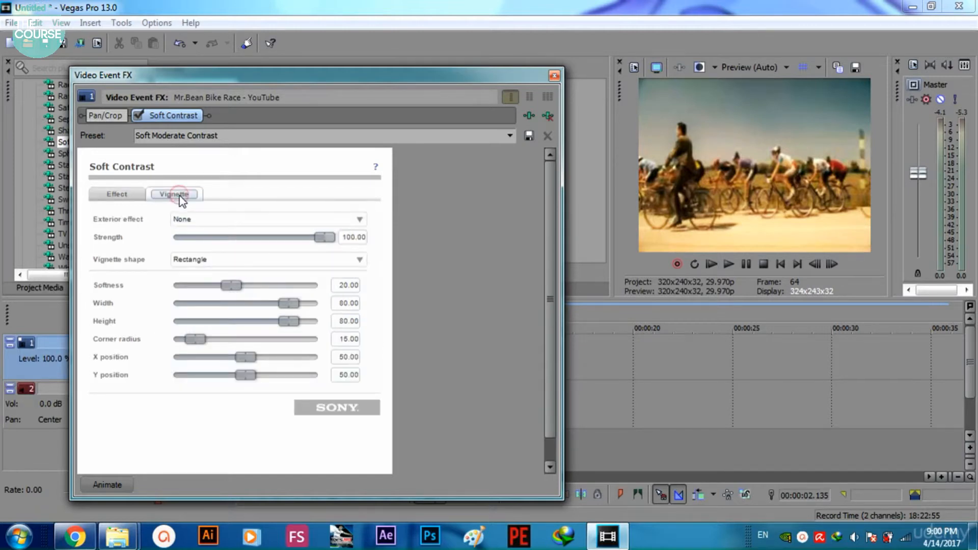
left_click(257, 222)
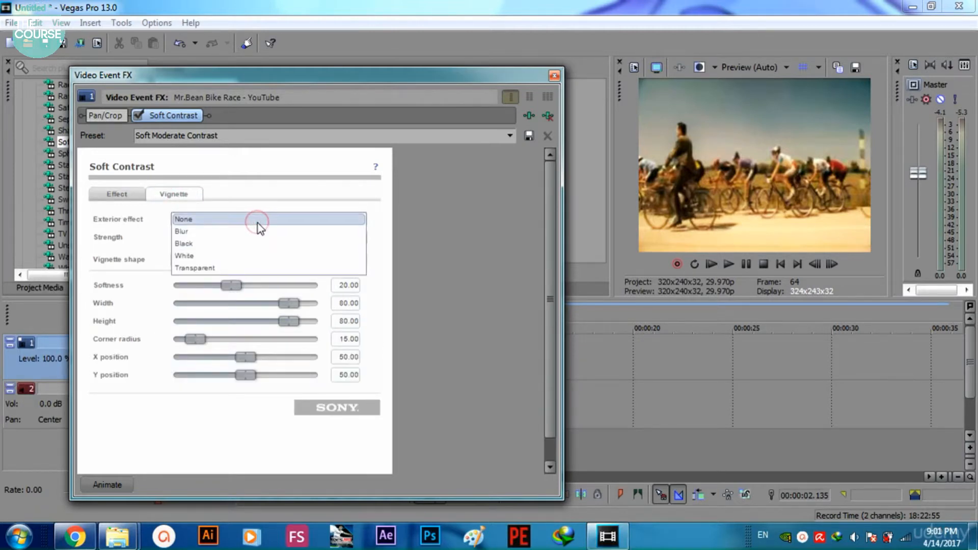
left_click(258, 232)
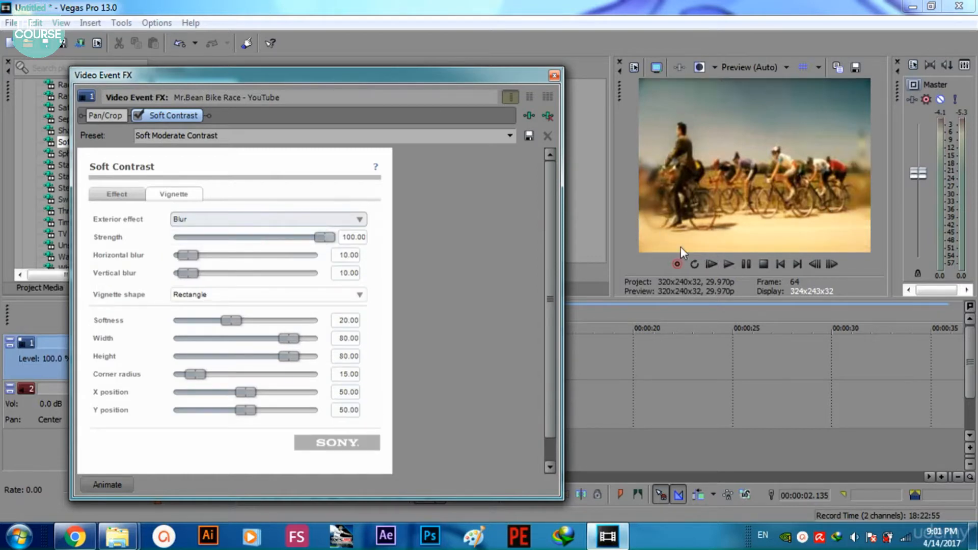
left_click(288, 218)
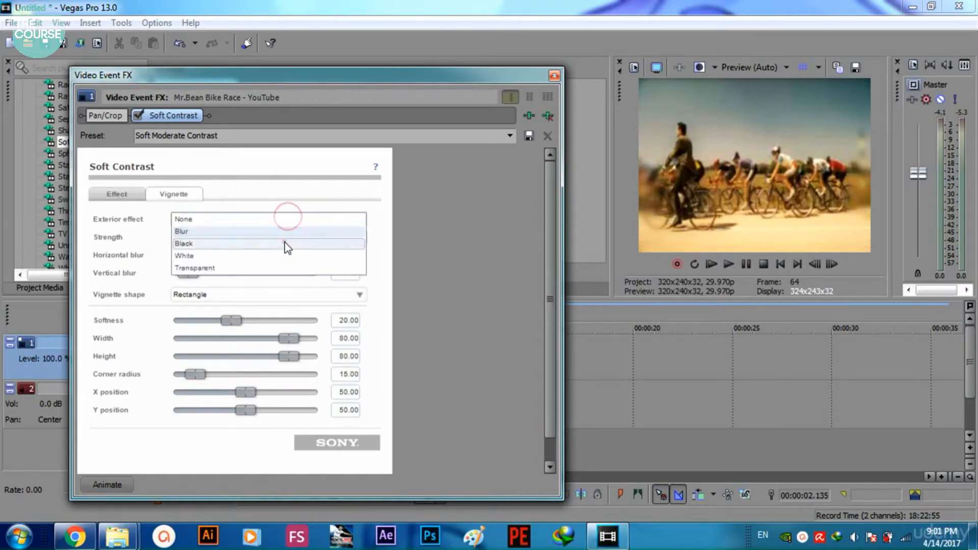
left_click(285, 243)
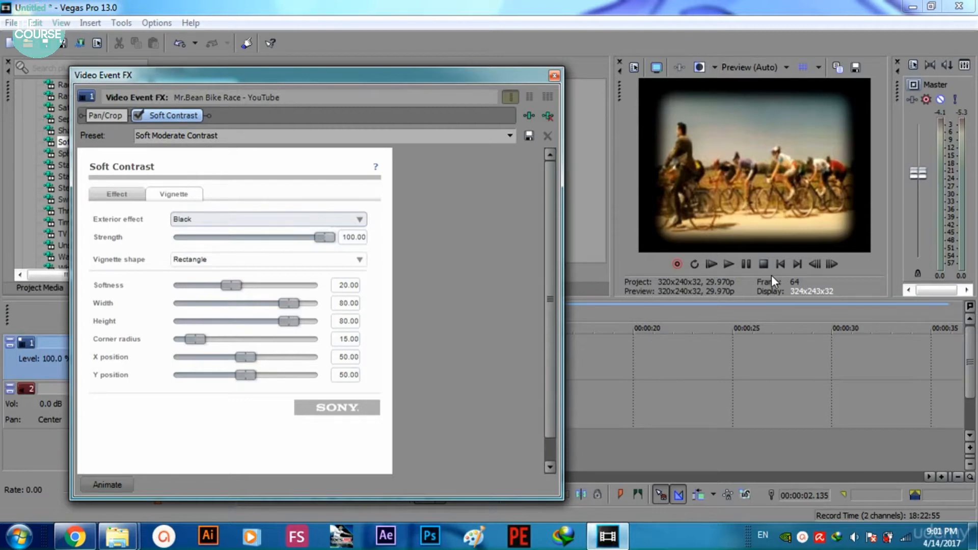
left_click_drag(454, 90, 749, 260)
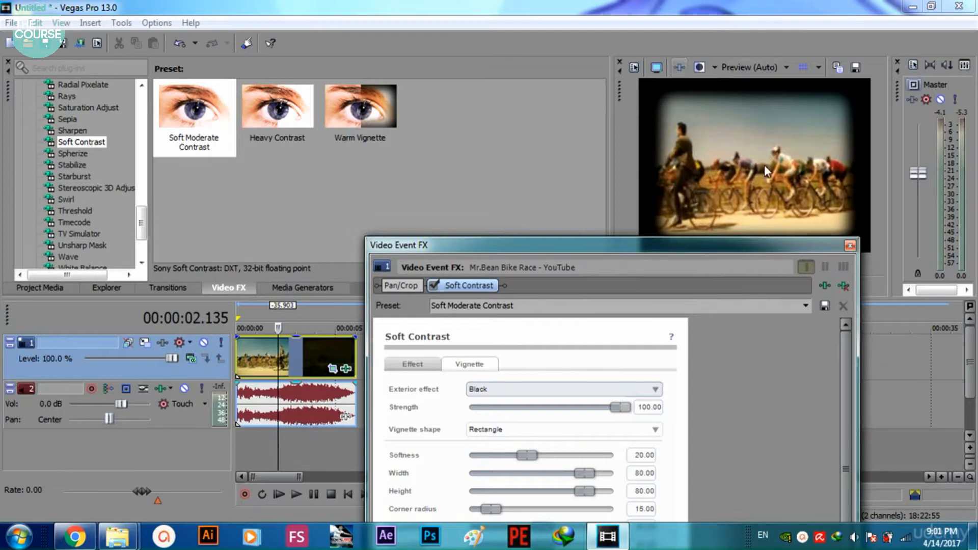
left_click_drag(735, 244, 385, 90)
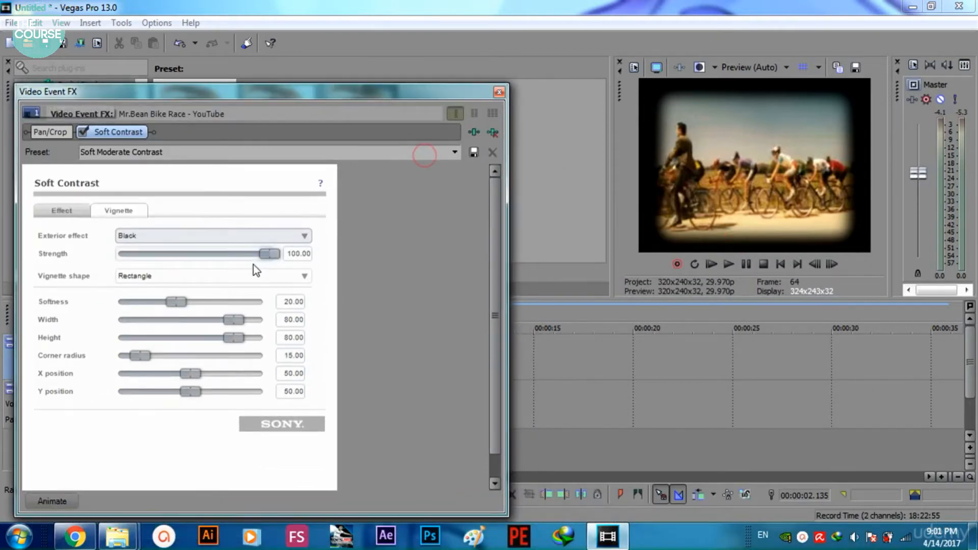
left_click(298, 232)
left_click(276, 271)
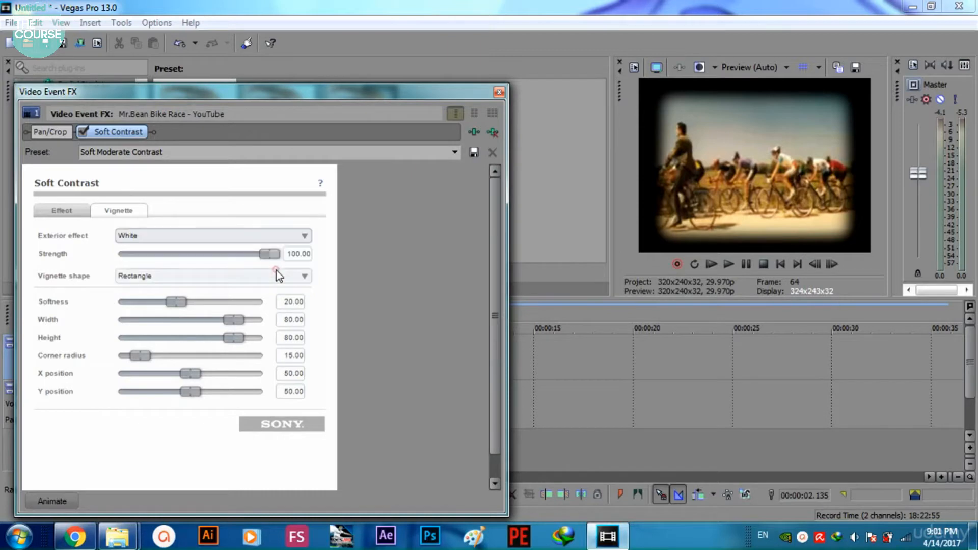
Set the vignette's exterior effect to Transparent with a strength of 99.53
left_click(281, 237)
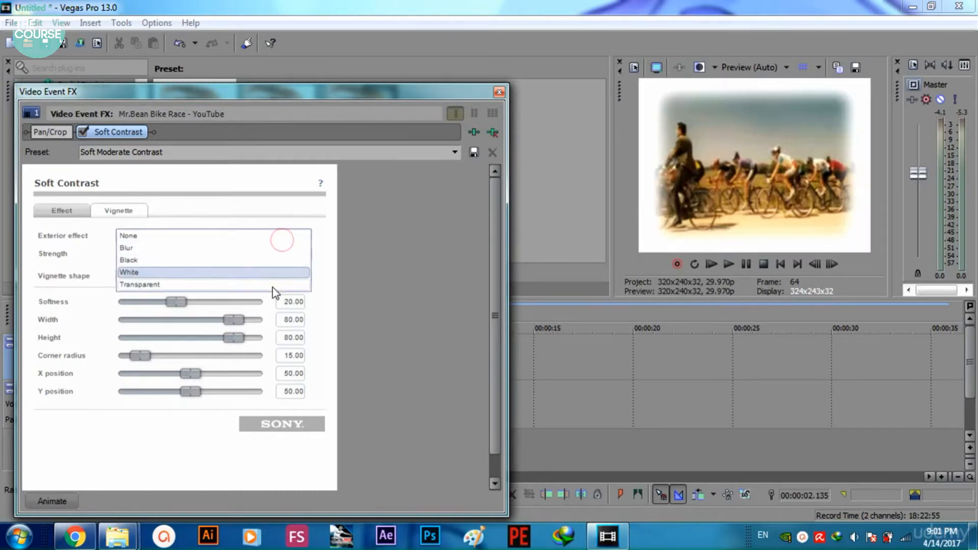
left_click(273, 286)
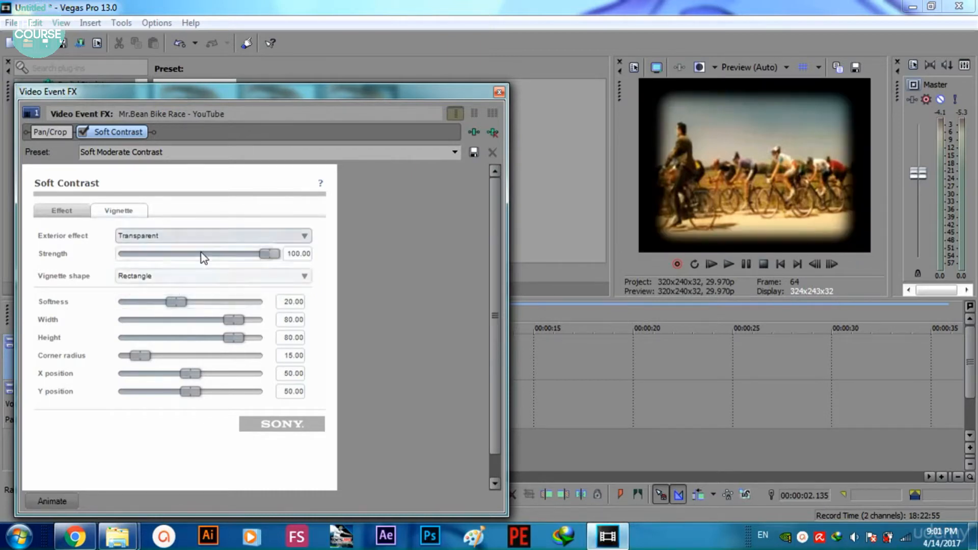
mouse_move(267, 254)
left_mouse_down()
mouse_move(216, 260)
mouse_move(264, 258)
left_mouse_up()
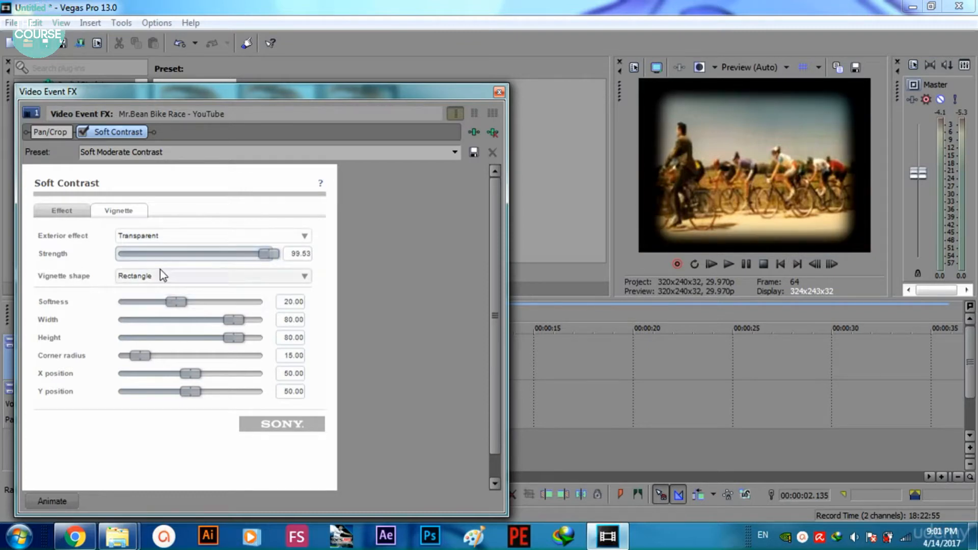
Make the vignette an ellipse with softness 36.72, width 63.58, height 89.45 and X position 43.53
left_click(185, 280)
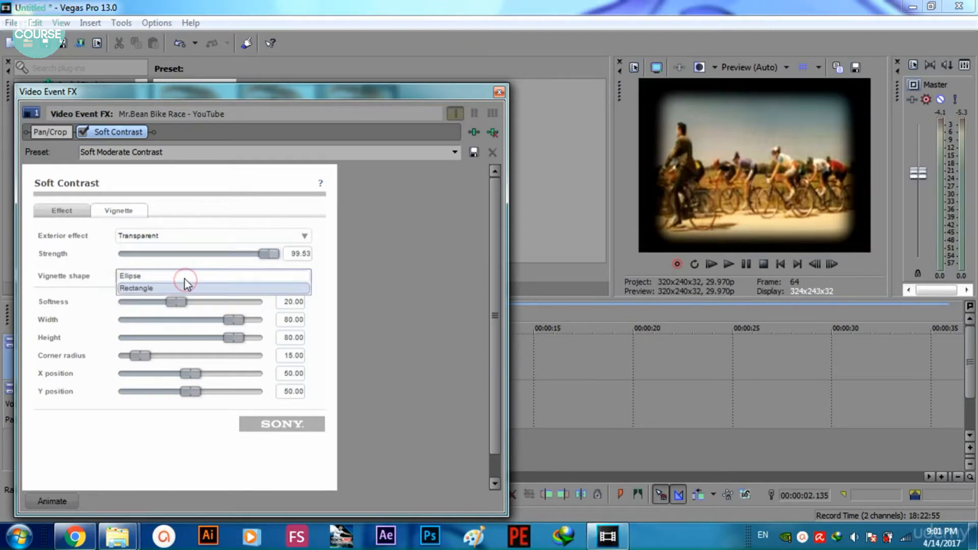
left_click(184, 279)
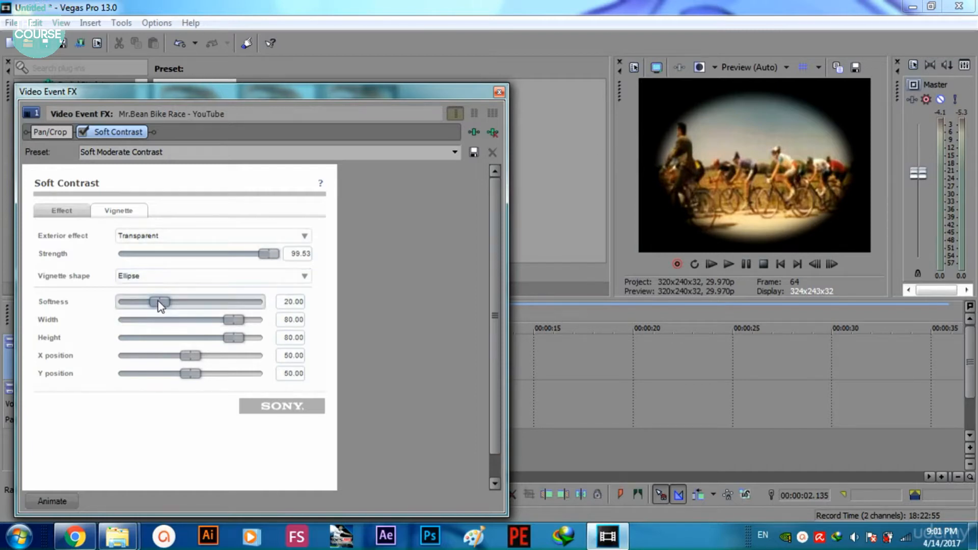
left_click_drag(175, 305, 255, 342)
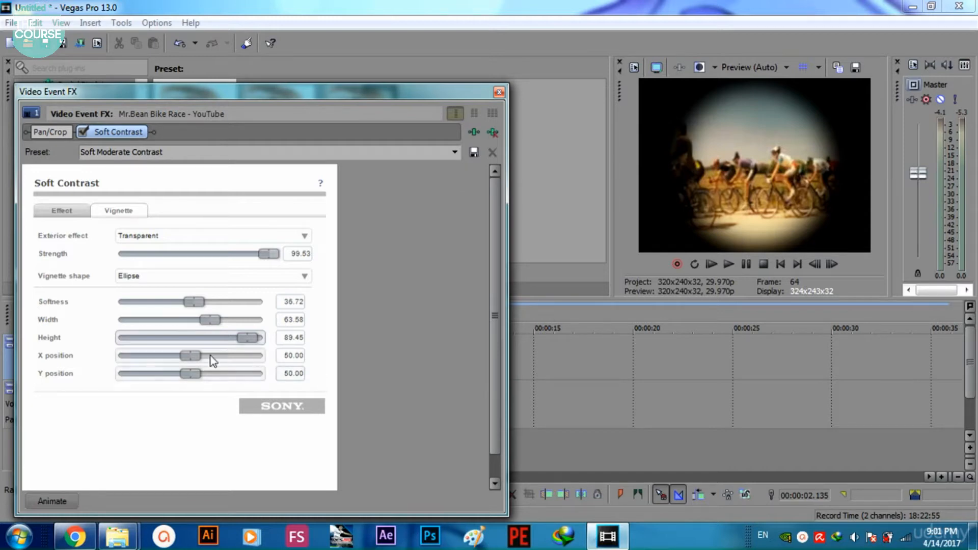
left_click_drag(195, 357, 186, 374)
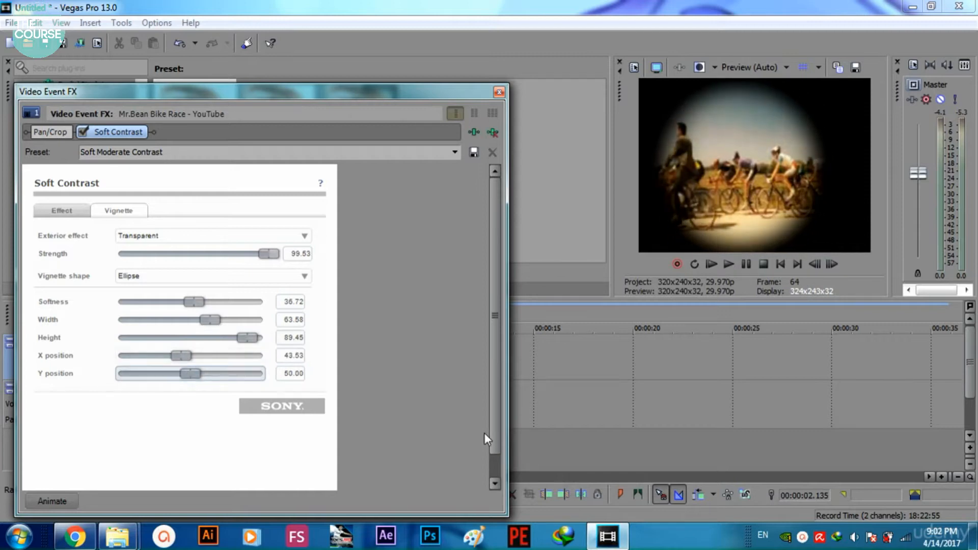
At the start of the bike race clip, set the vignette's width to 39.20, height to 56.62, X position to 81.34 and Y position to 43.03
left_click_drag(494, 420, 496, 447)
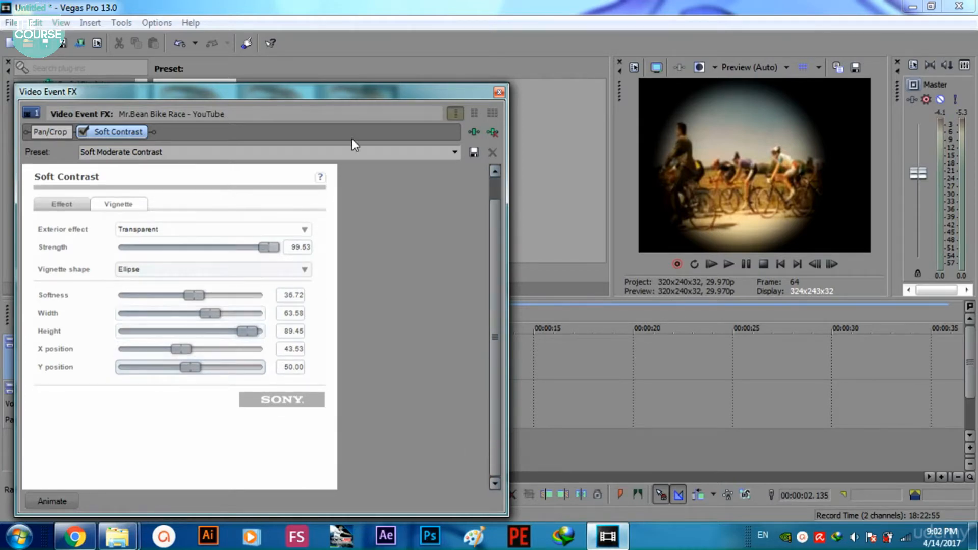
left_click_drag(389, 92, 371, 470)
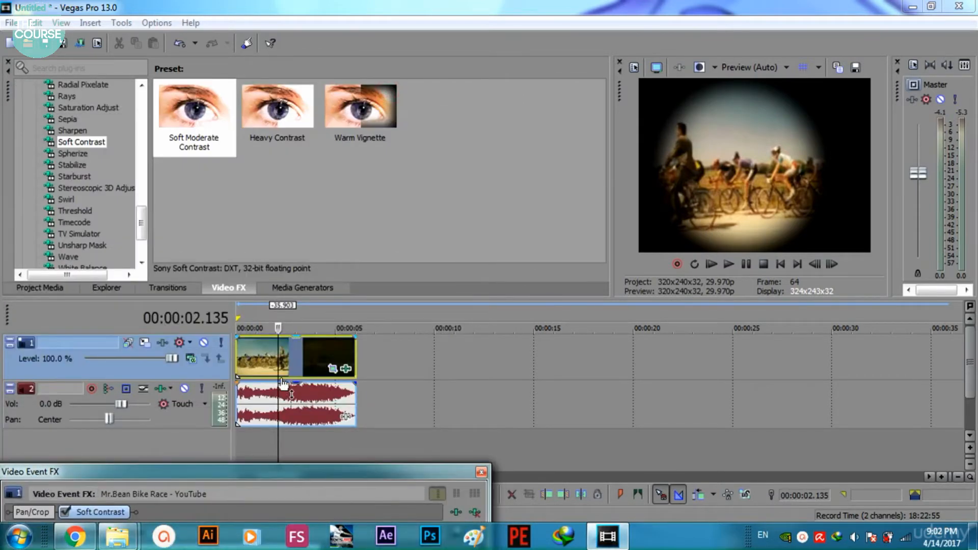
left_click(242, 370)
left_click(239, 370)
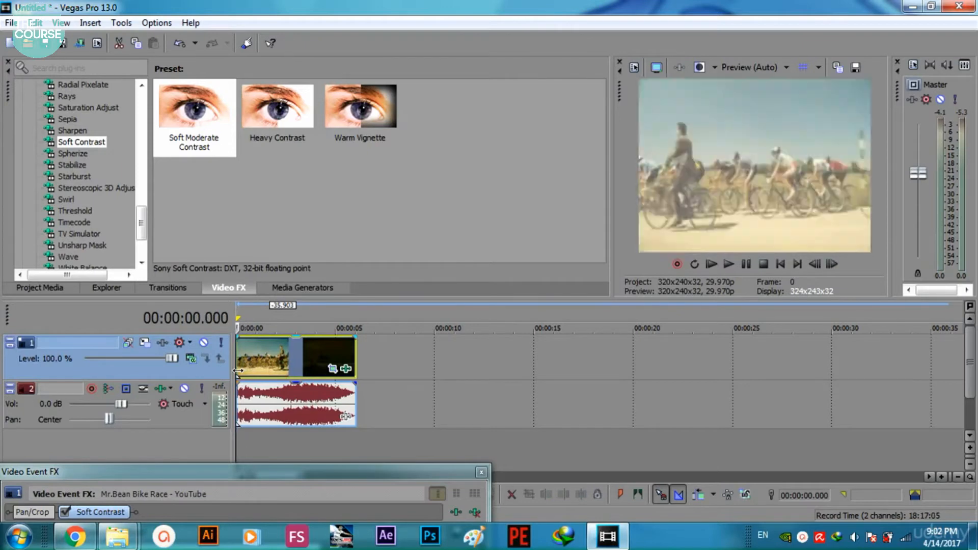
left_click_drag(301, 471, 312, 119)
left_click_drag(219, 331, 186, 383)
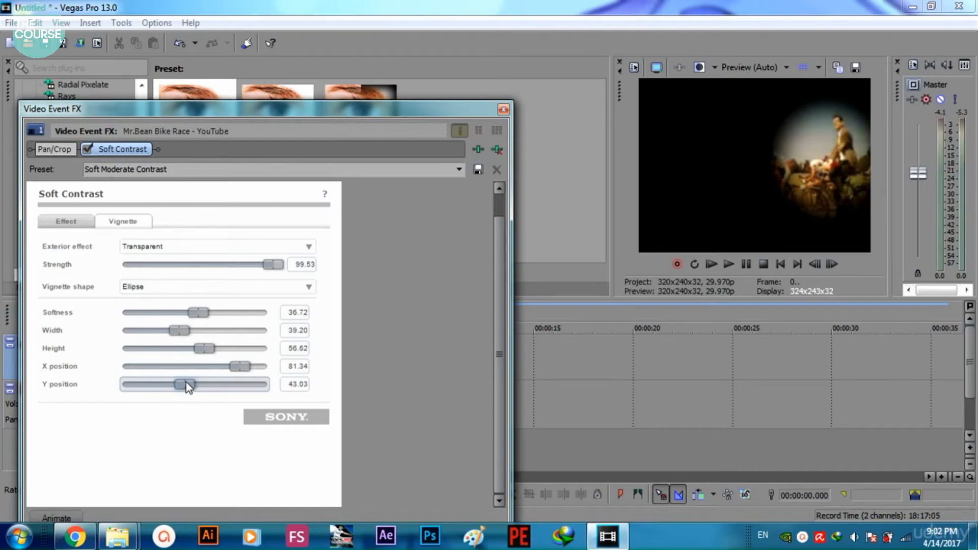
Show the Soft Contrast keyframe timeline and step the clip forward to frame 17
left_click_drag(403, 118, 409, 72)
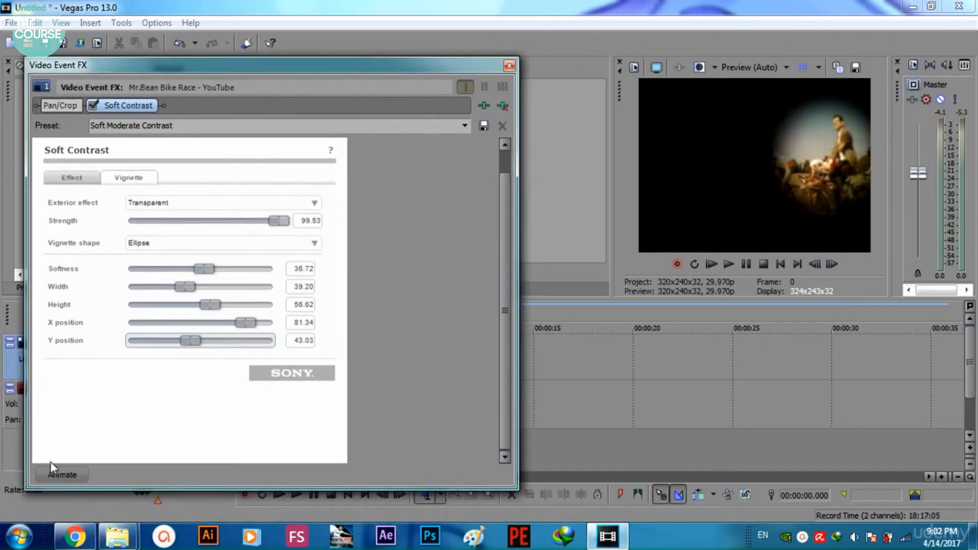
left_click(59, 475)
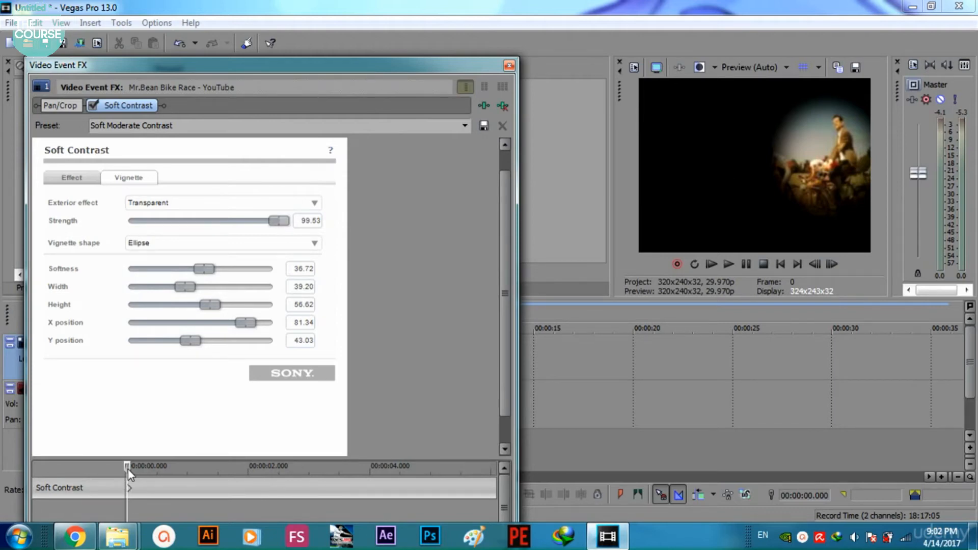
left_click_drag(127, 470, 155, 471)
left_click(831, 270)
left_click(831, 270)
left_click(831, 268)
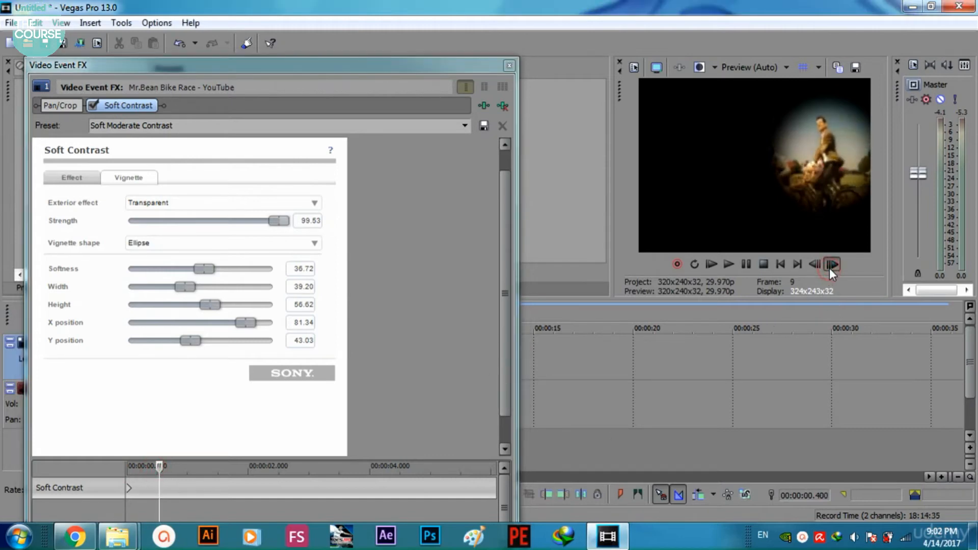
left_click(830, 268)
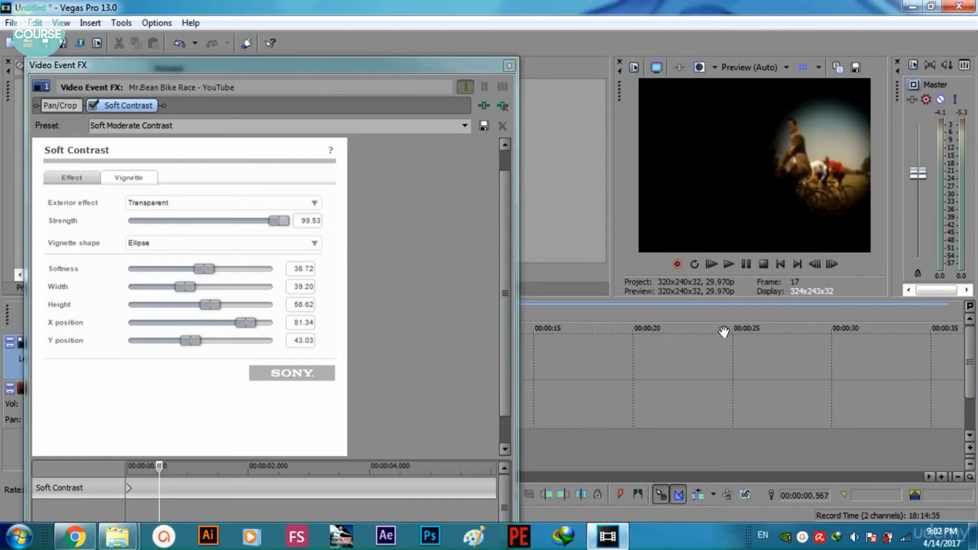
Move and resize the Video Event FX window so the whole keyframe timeline and its controls fit on screen
left_click_drag(390, 65, 381, 23)
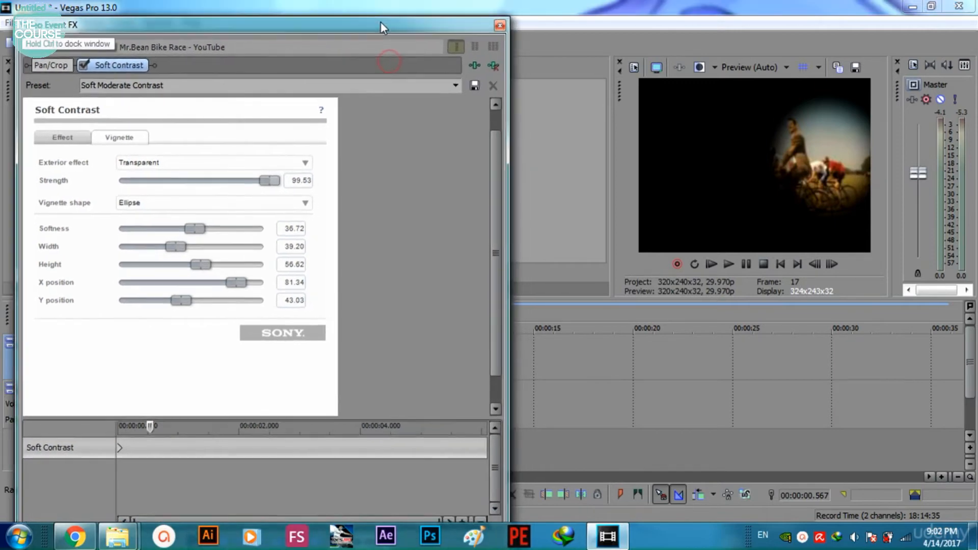
left_click_drag(505, 416, 682, 417)
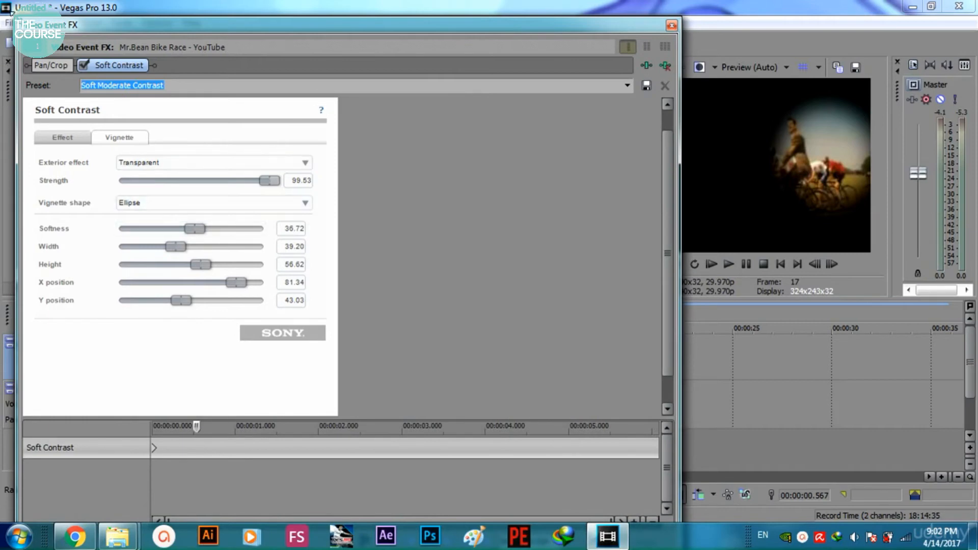
left_click_drag(102, 33, 123, 112)
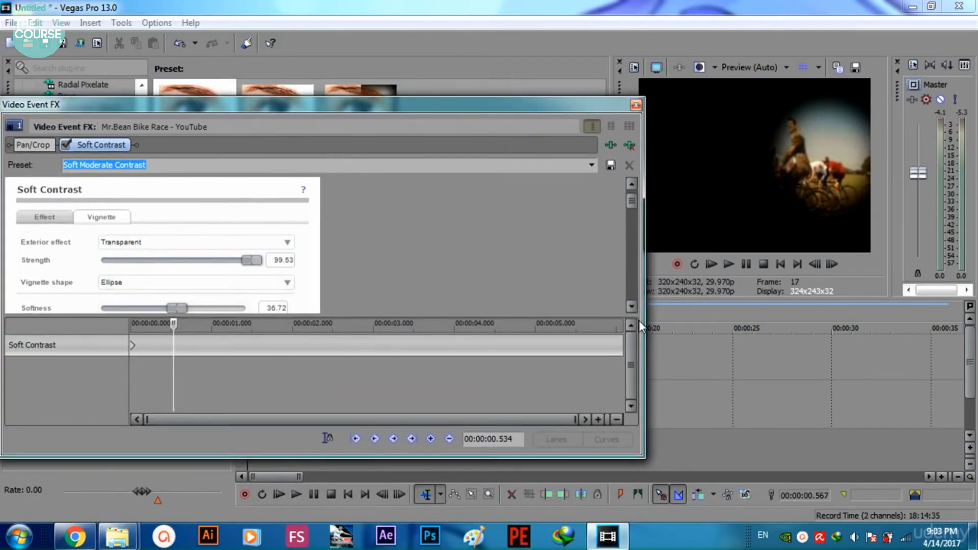
At 00:00:00.534 on the Soft Contrast keyframe timeline, set the vignette's X position to 67.91
left_click(634, 305)
left_click_drag(633, 306, 634, 306)
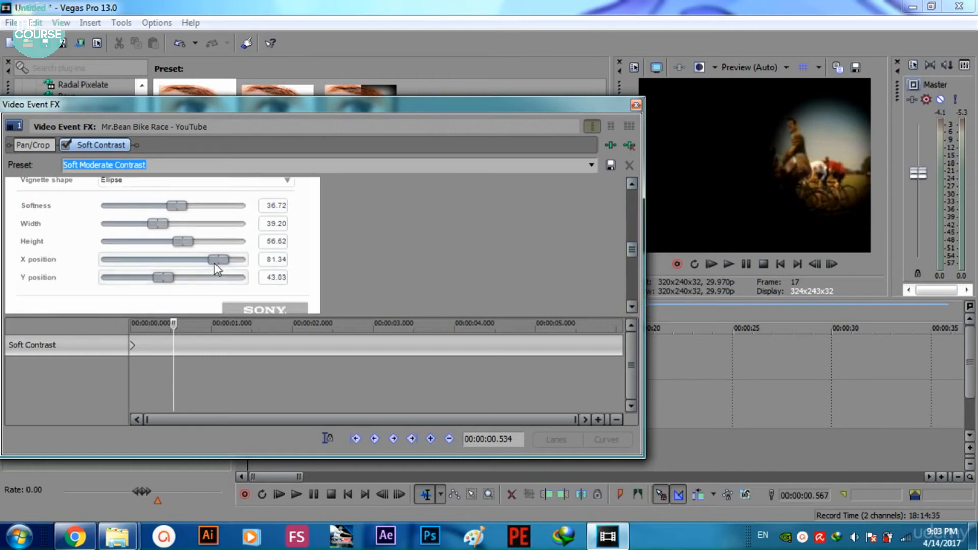
left_click_drag(215, 263, 196, 262)
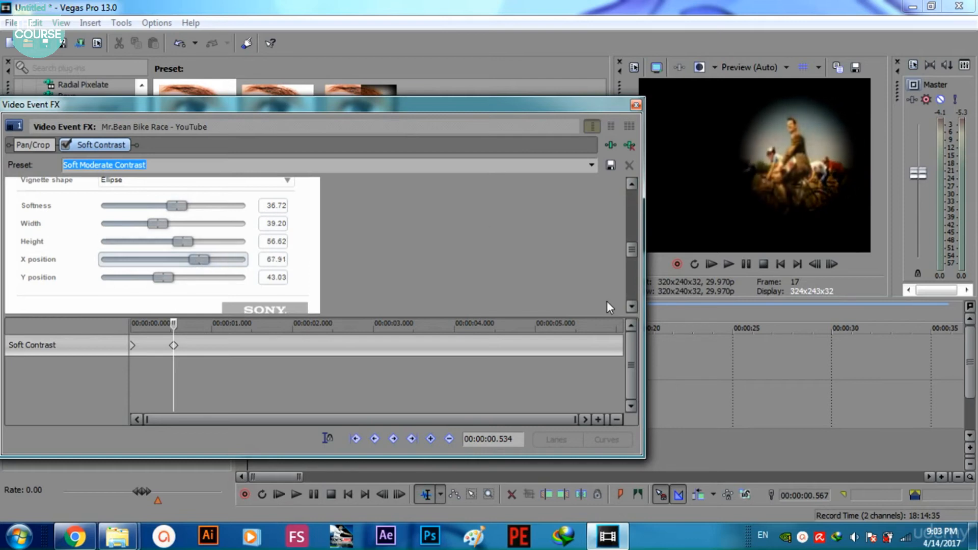
Advance the clip to frame 30 and add a keyframe at 00:00:01.105 with the vignette's X position at 50.50
left_click(832, 264)
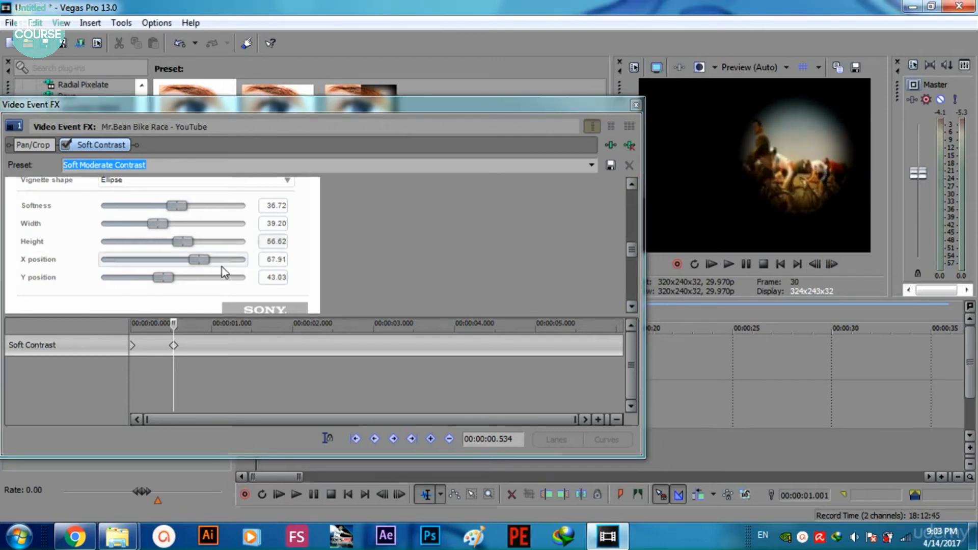
left_click_drag(174, 323, 220, 324)
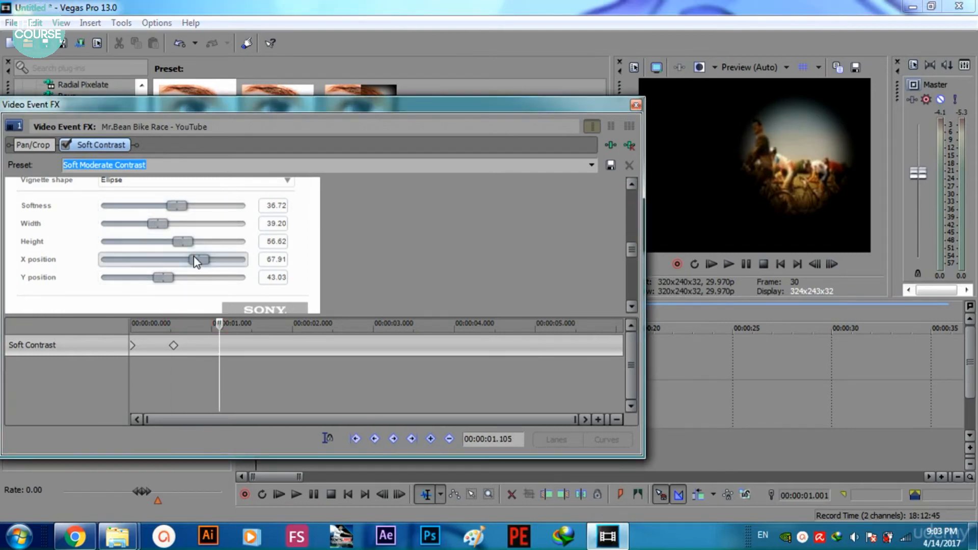
left_click_drag(194, 256, 169, 261)
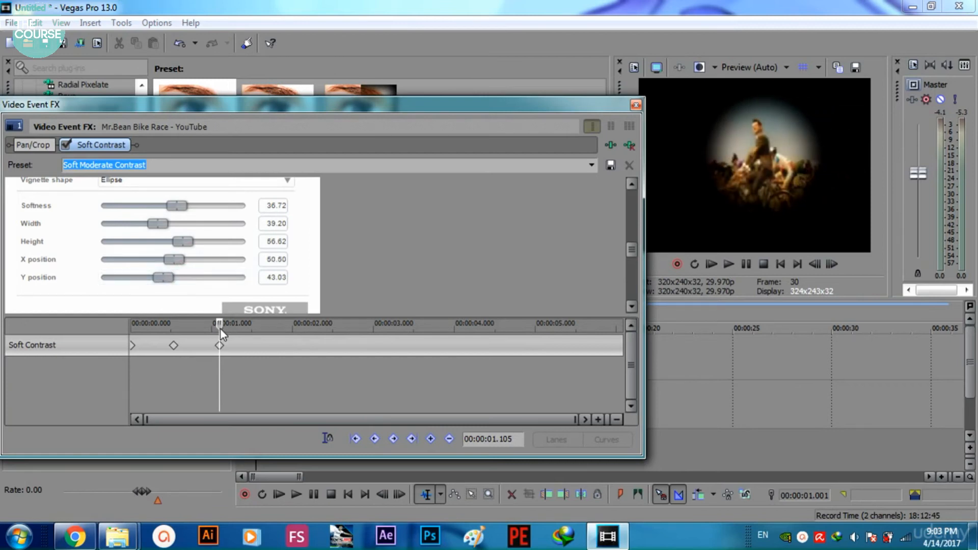
Add a keyframe at 00:00:02.269 with the vignette's X position at 14.18, using clip frame 48 as reference
left_click_drag(221, 330, 301, 343)
left_click(314, 332)
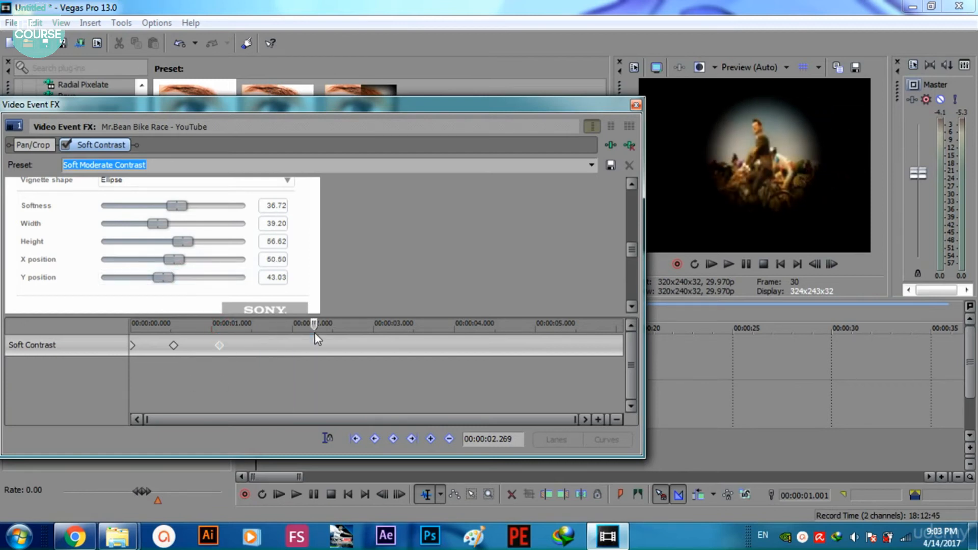
left_click(837, 262)
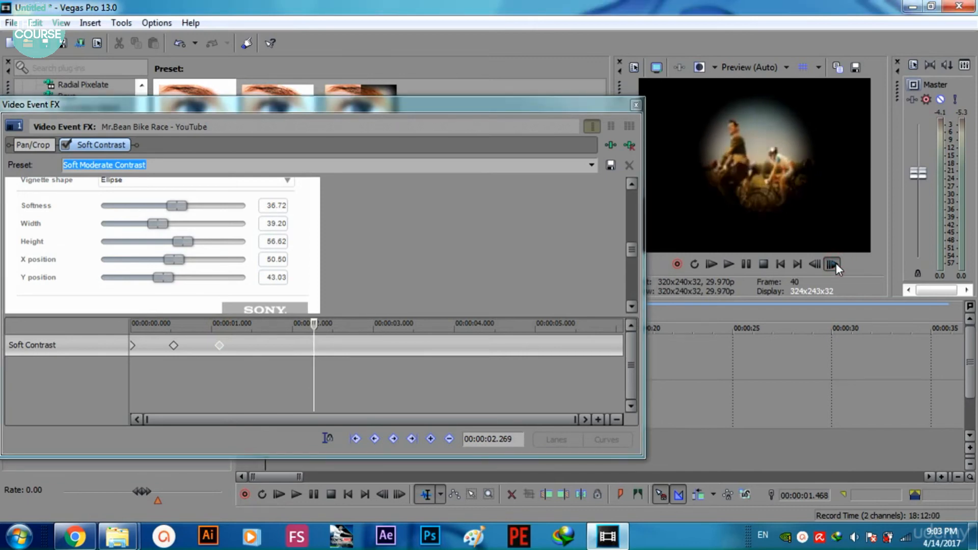
left_click(836, 263)
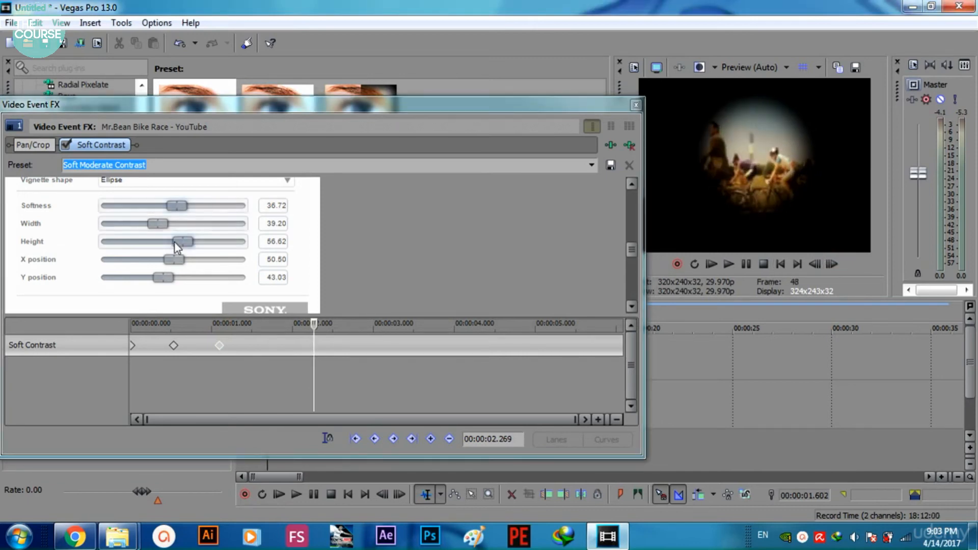
left_click_drag(179, 258, 127, 255)
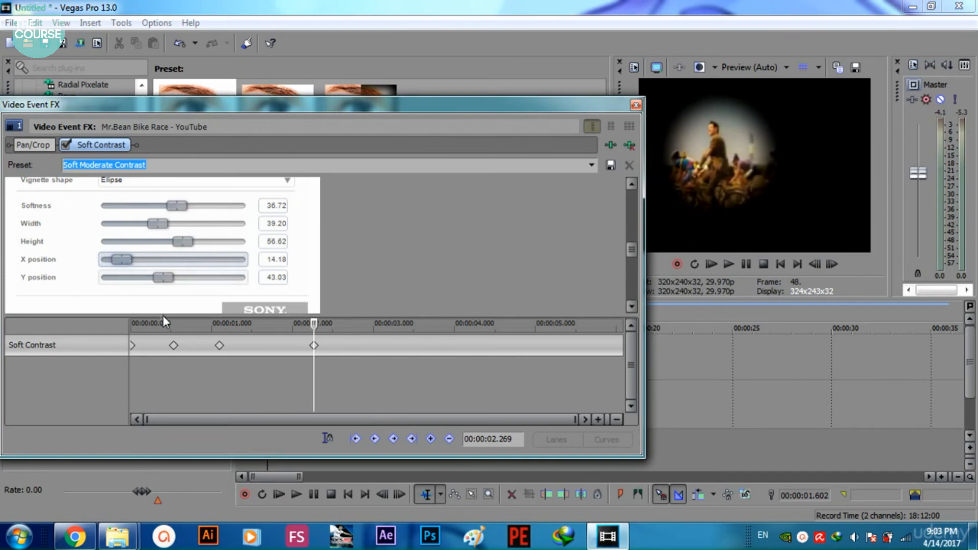
Check the vignette against the footage up to frame 82 and close the Video Event FX window
left_click_drag(314, 322, 418, 320)
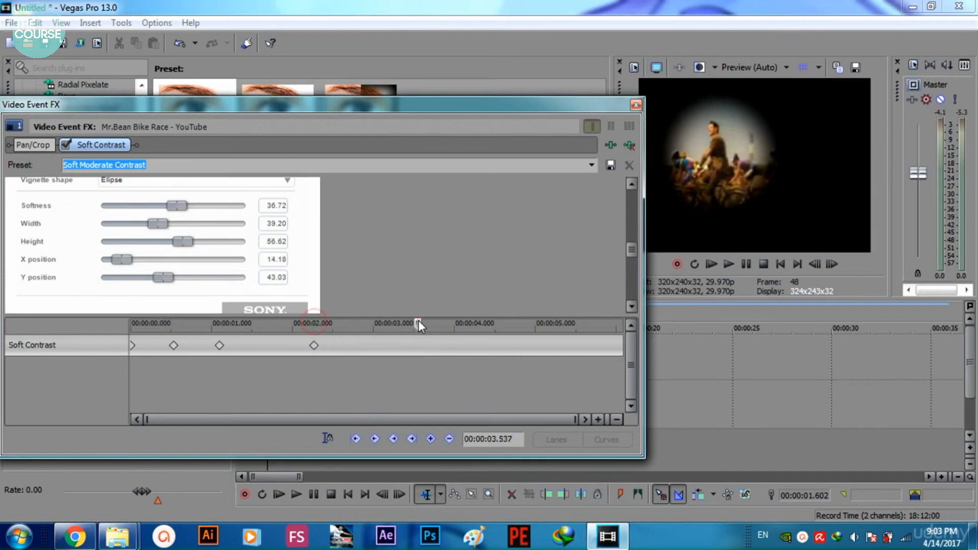
left_click(831, 264)
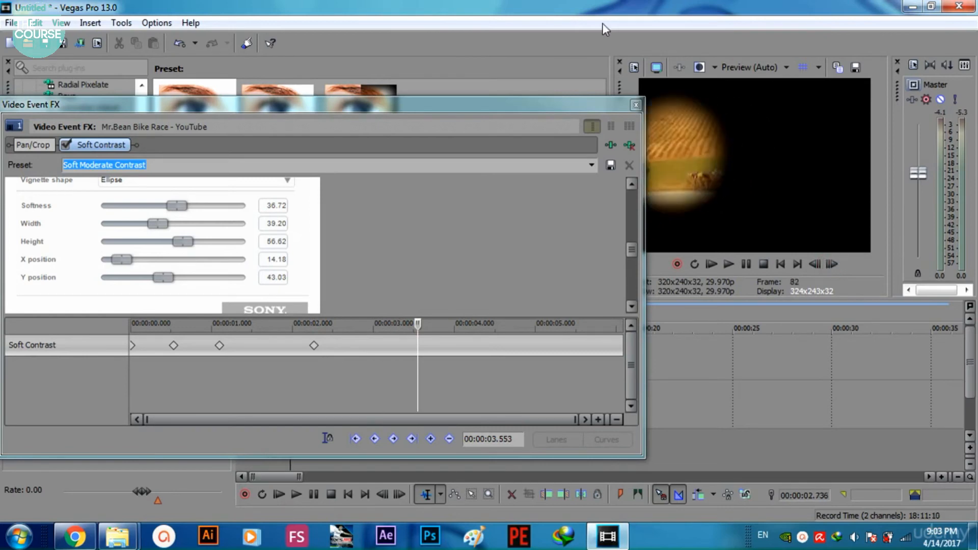
left_click(636, 104)
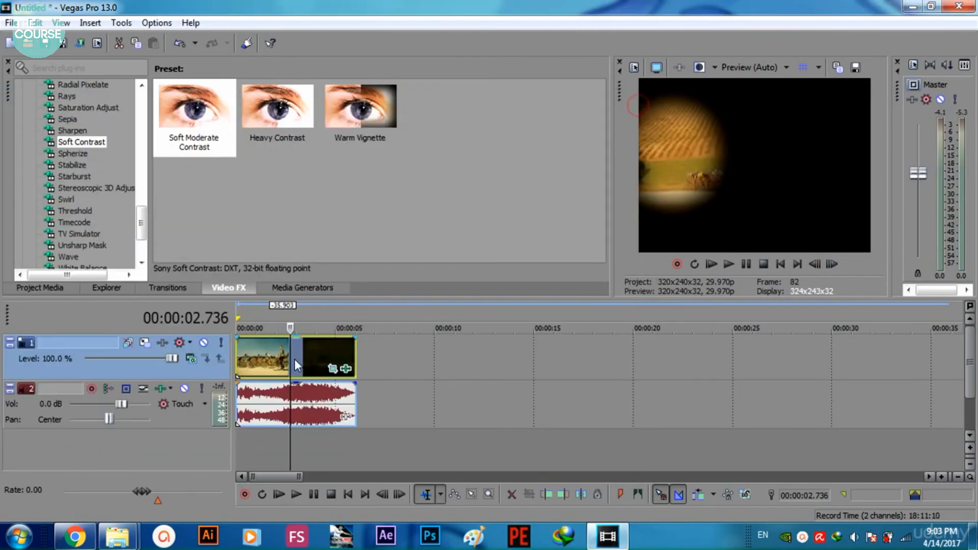
Return to the start of the project and step back and forth through the clip to review the vignette's movement
key("ctrl+Home")
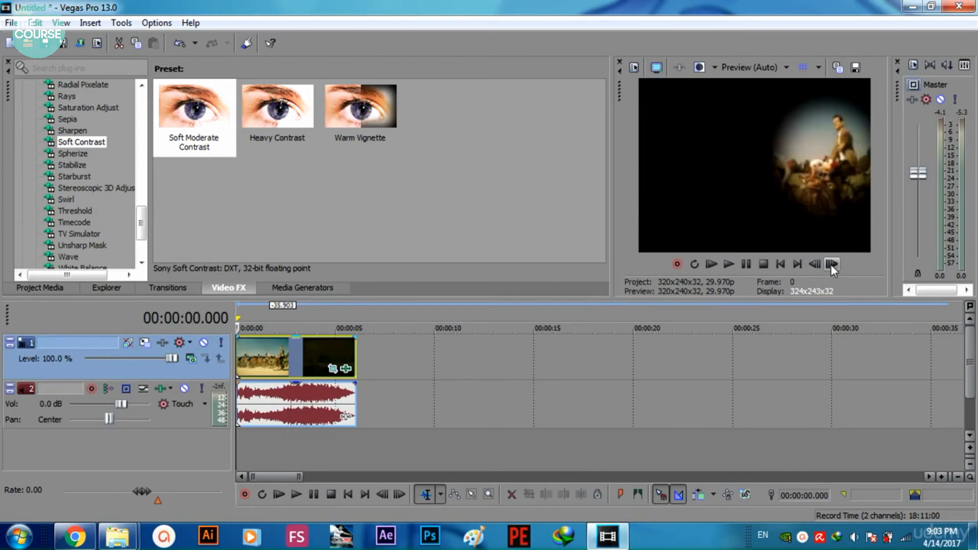
left_click(831, 264)
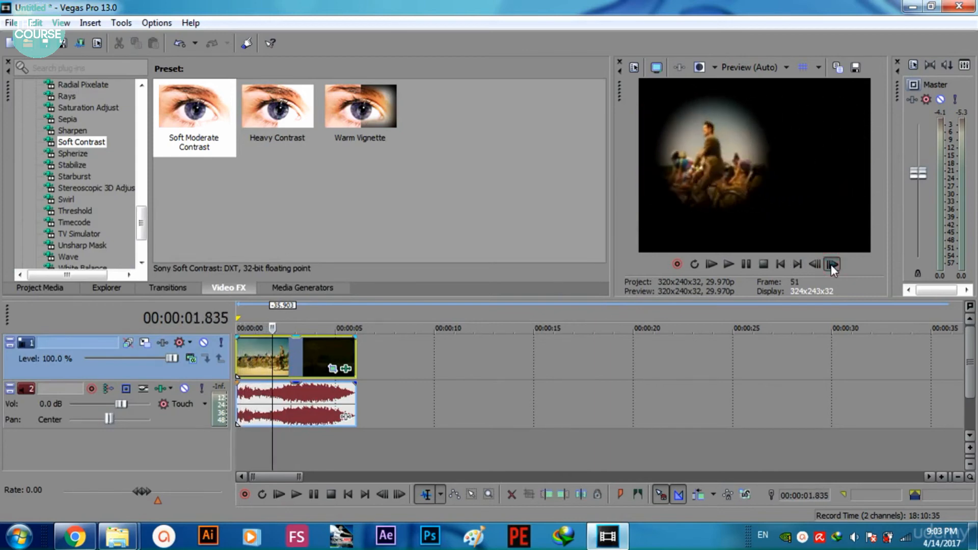
left_click(830, 265)
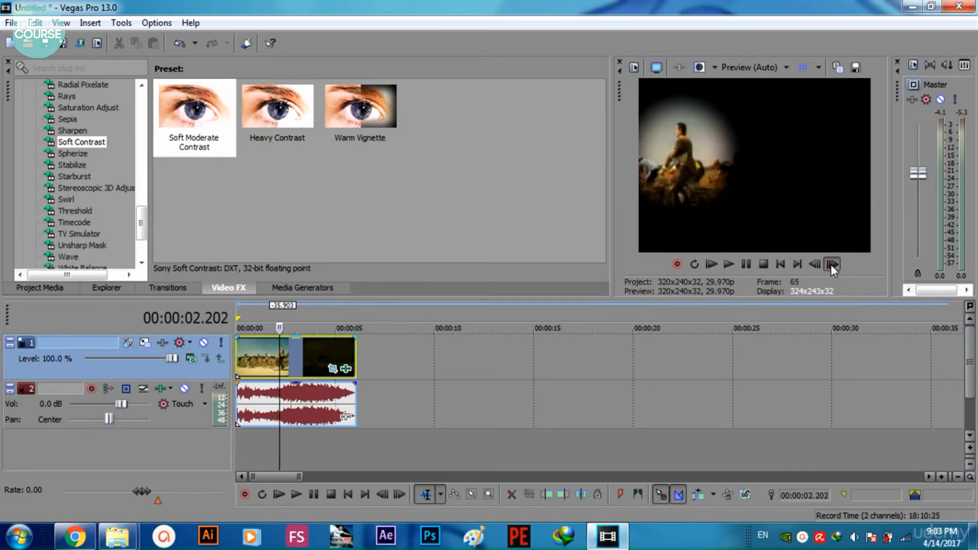
left_click(817, 267)
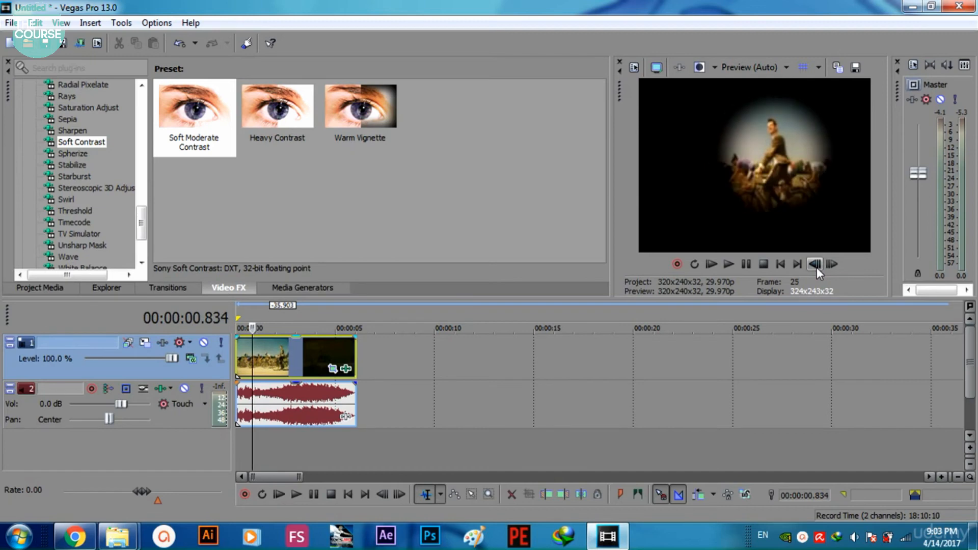
left_click(829, 266)
double_click(827, 267)
left_click(827, 267)
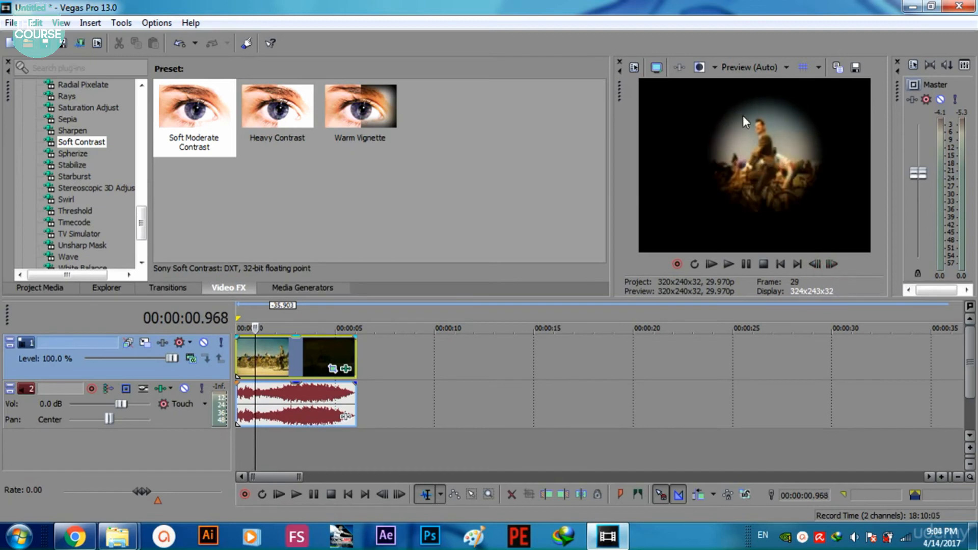